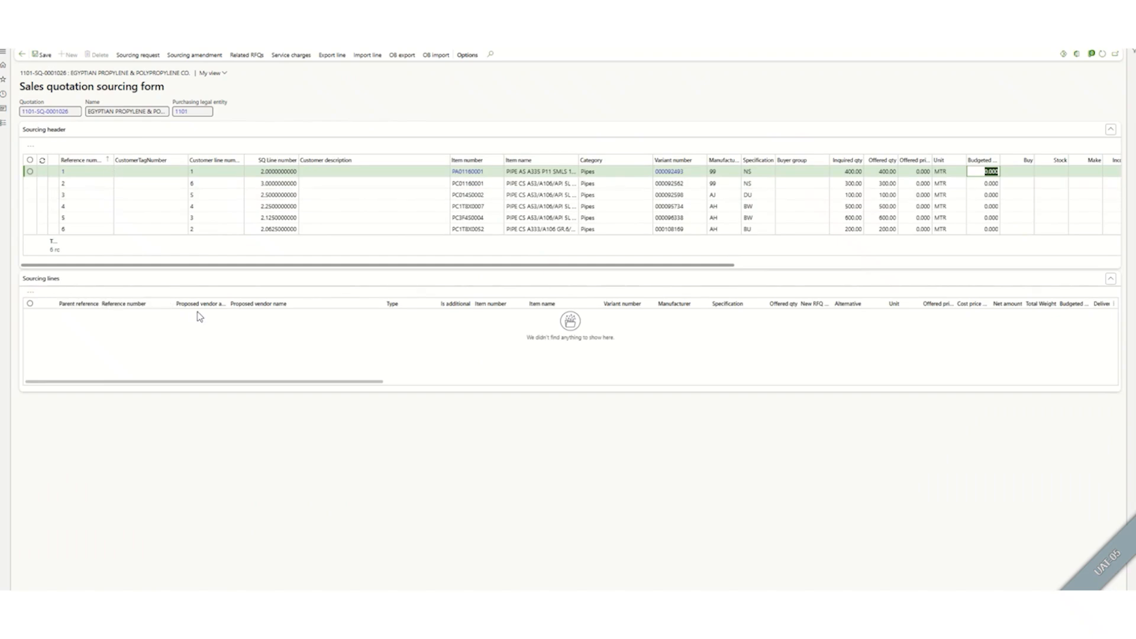
- Review the saleable quantities of the sourcing header lines and open the on-hand details for line 1
{"action": "left_click_drag", "start_coordinate": [258, 264], "coordinate": [514, 284]}
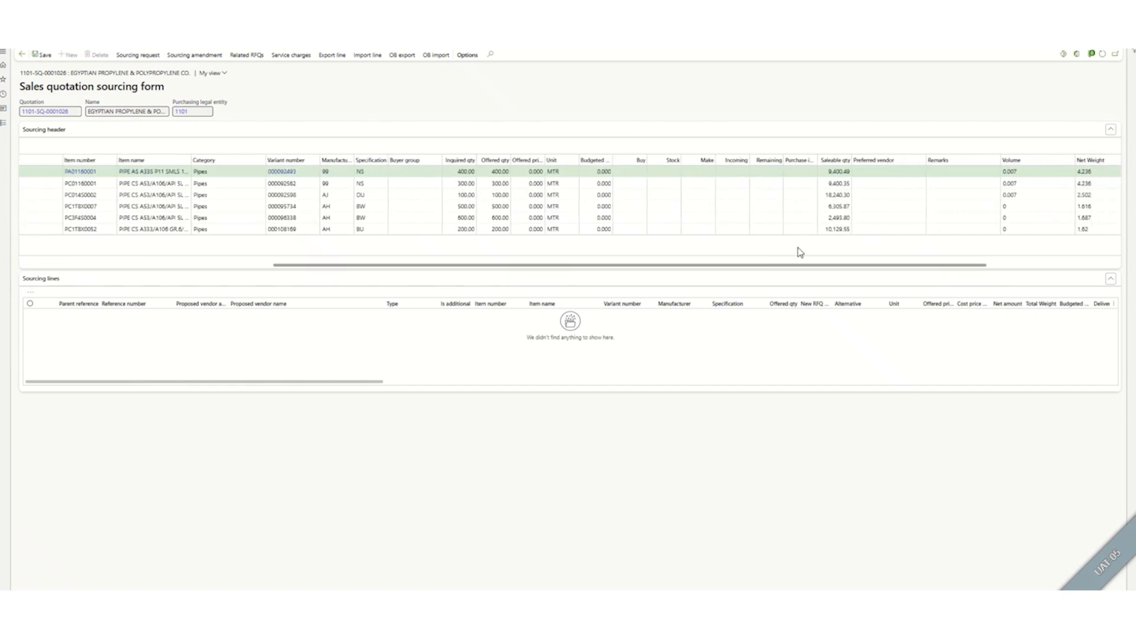
{"action": "left_click", "coordinate": [830, 175]}
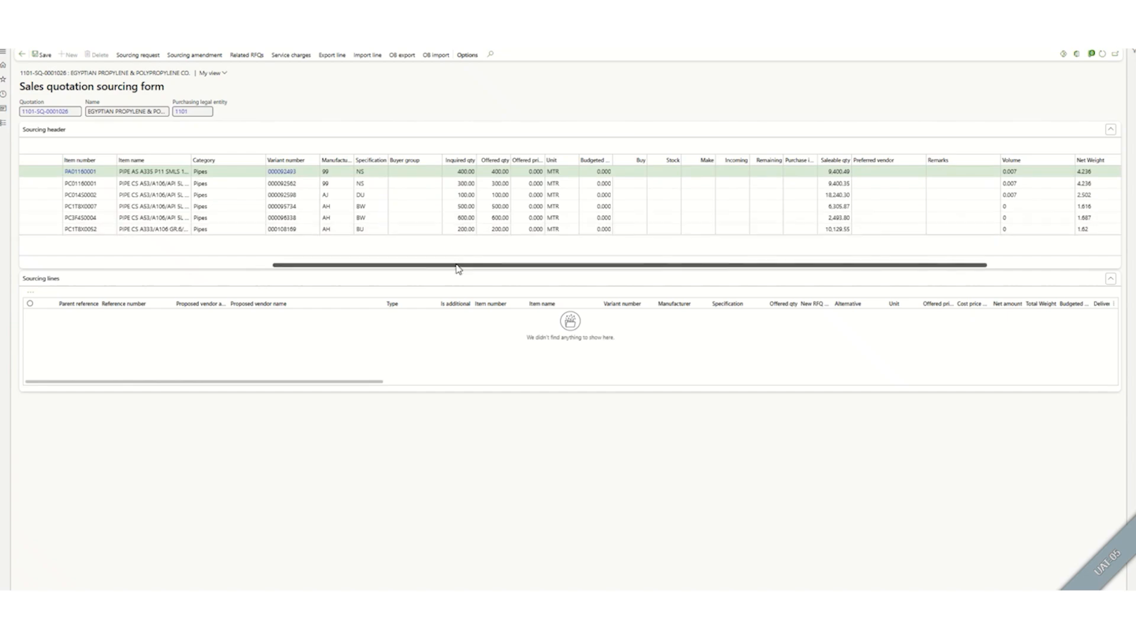
{"action": "left_click_drag", "start_coordinate": [454, 264], "coordinate": [116, 284]}
{"action": "left_click", "coordinate": [30, 172]}
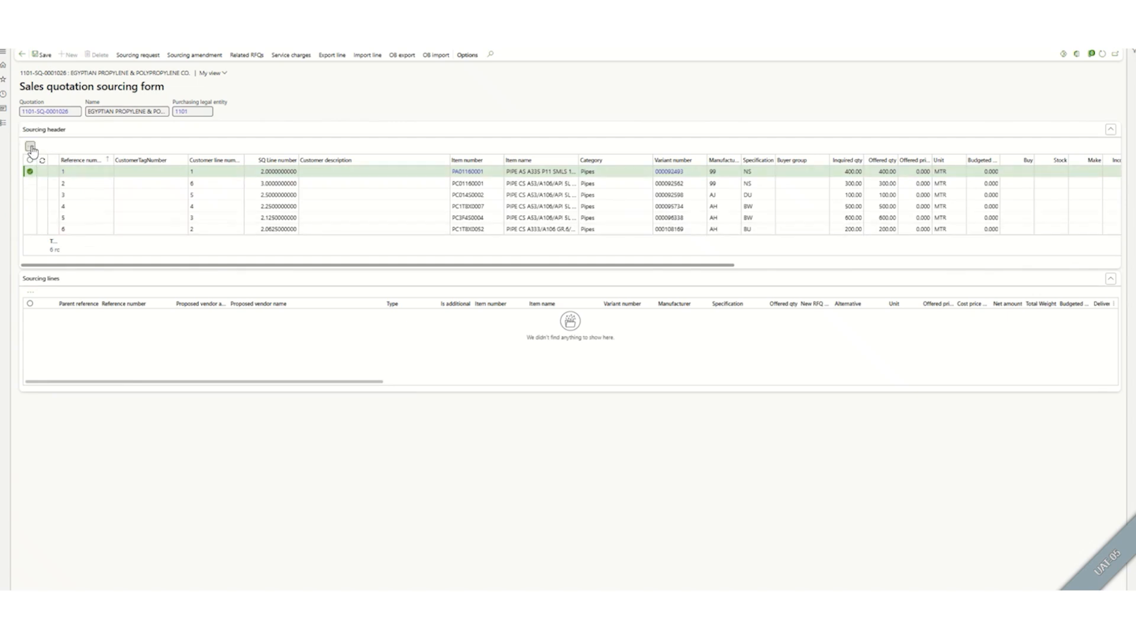
{"action": "left_click", "coordinate": [32, 150]}
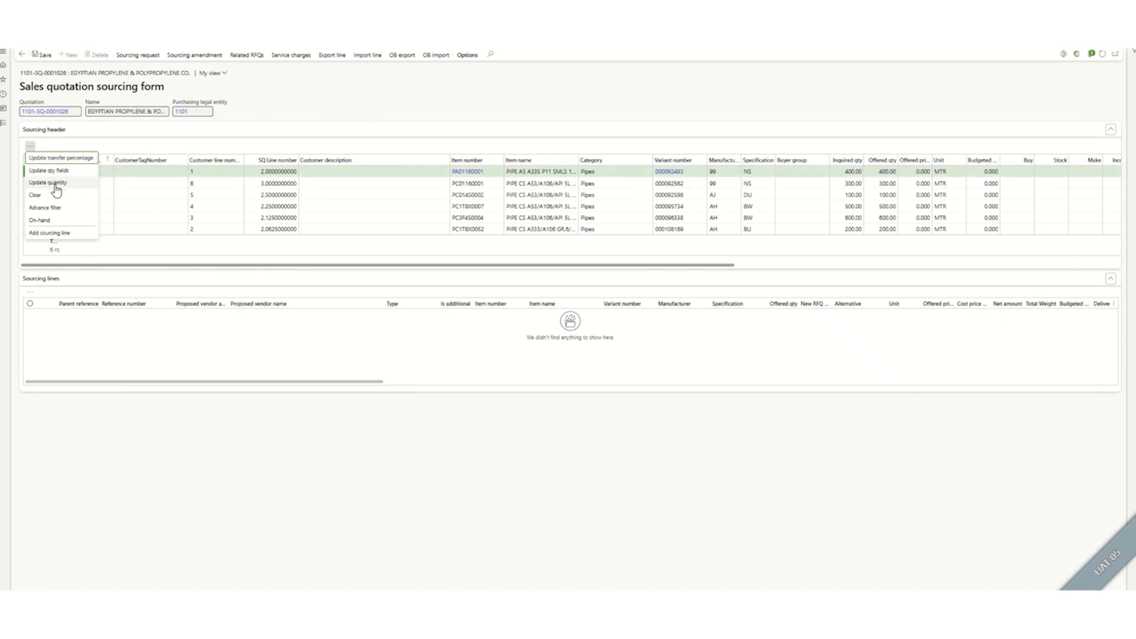
{"action": "left_click", "coordinate": [53, 221]}
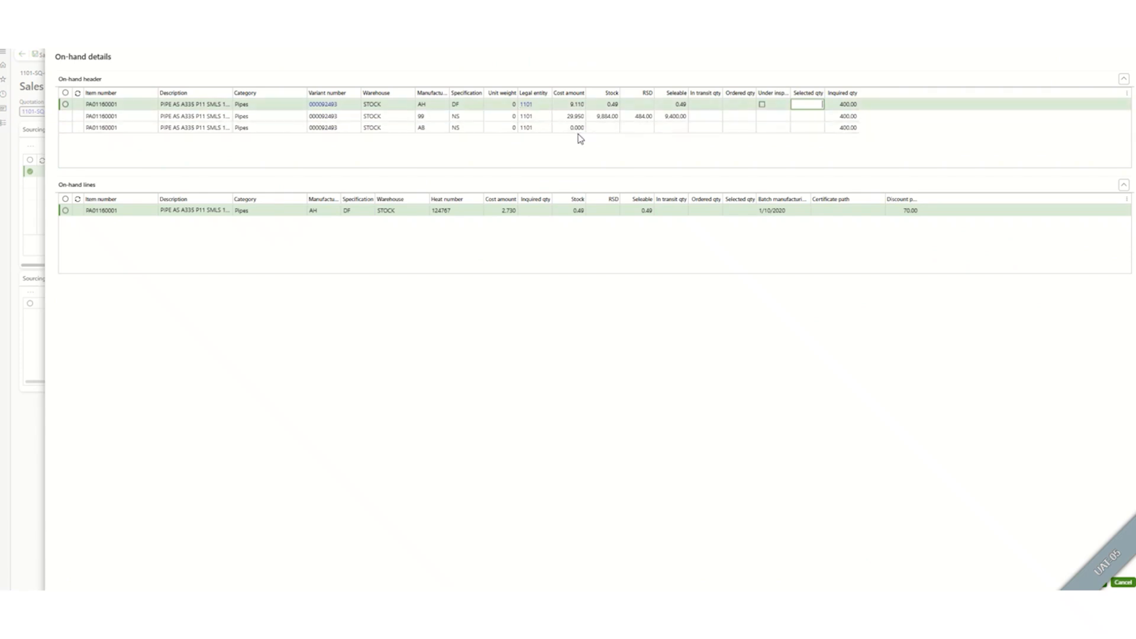
- Set the selected quantity to 400 on line 1's on-hand record for manufacturer 99, specification NS, and confirm it as a stock sourcing line
{"action": "left_click", "coordinate": [428, 116]}
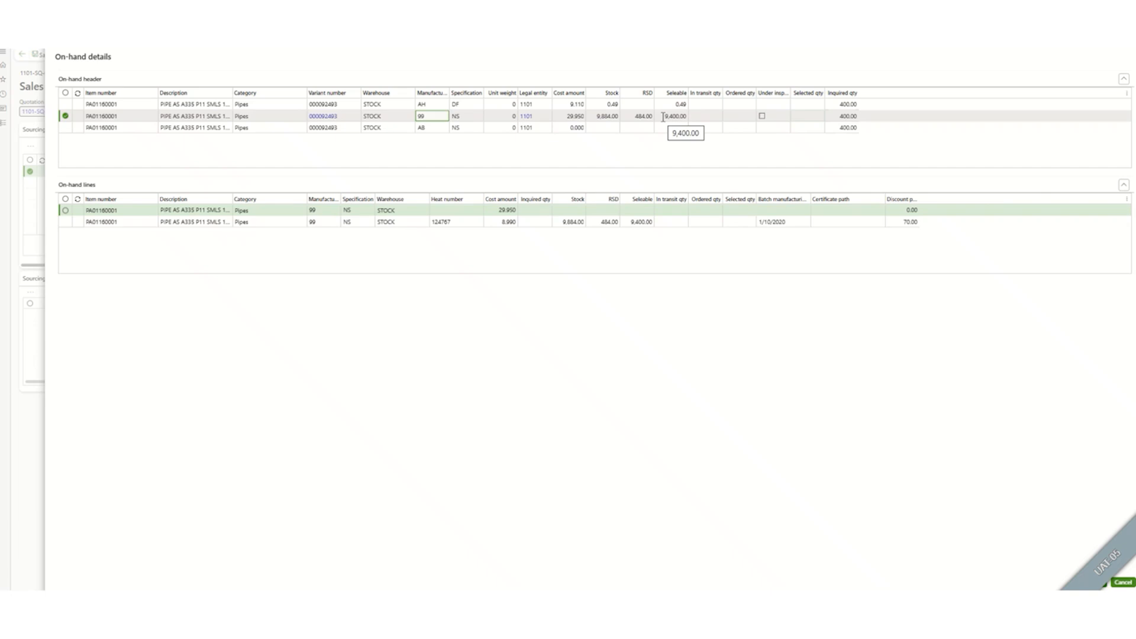
{"action": "left_click", "coordinate": [811, 118]}
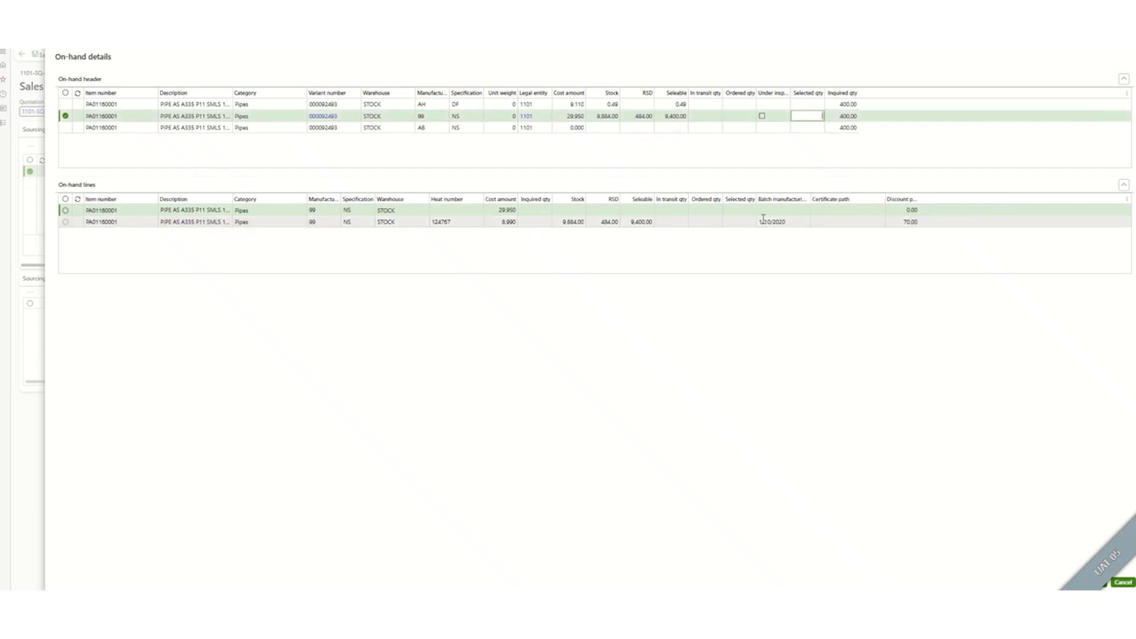
{"action": "left_click", "coordinate": [567, 224]}
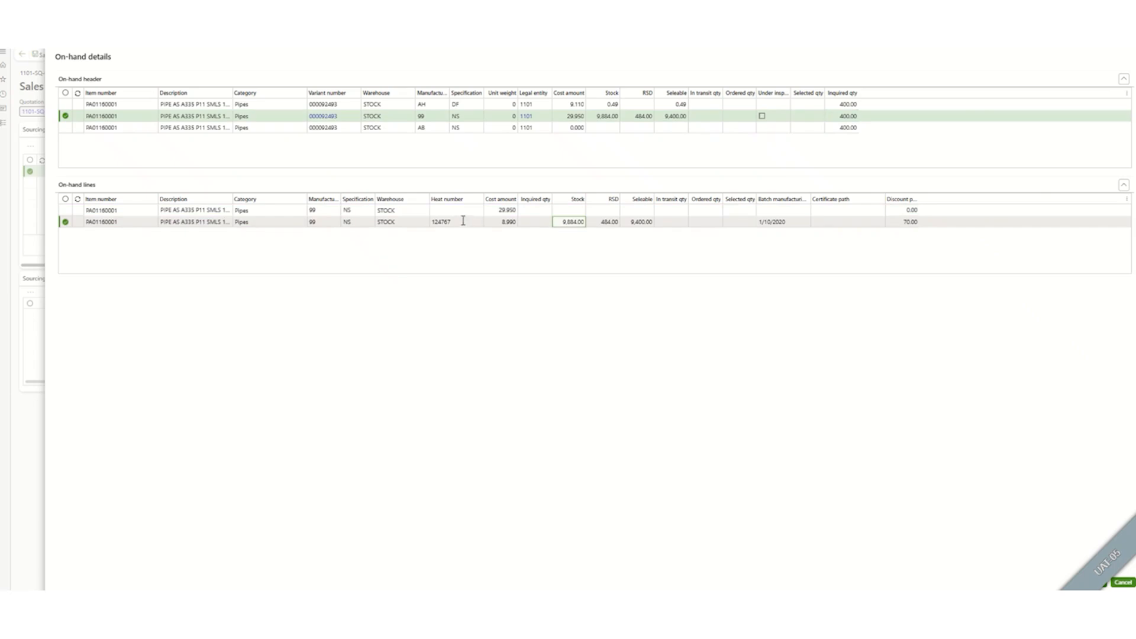
{"action": "left_click_drag", "start_coordinate": [463, 221], "coordinate": [427, 232]}
{"action": "left_click", "coordinate": [437, 238]}
{"action": "left_click", "coordinate": [740, 222]}
{"action": "left_click", "coordinate": [800, 117]}
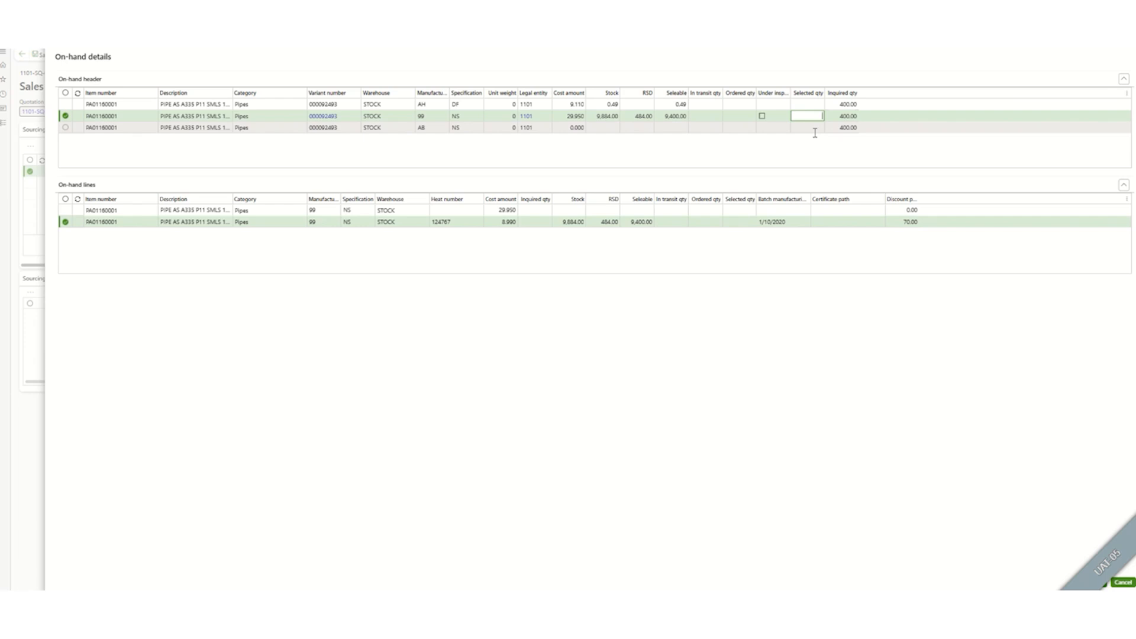
{"action": "type", "text": "400"}
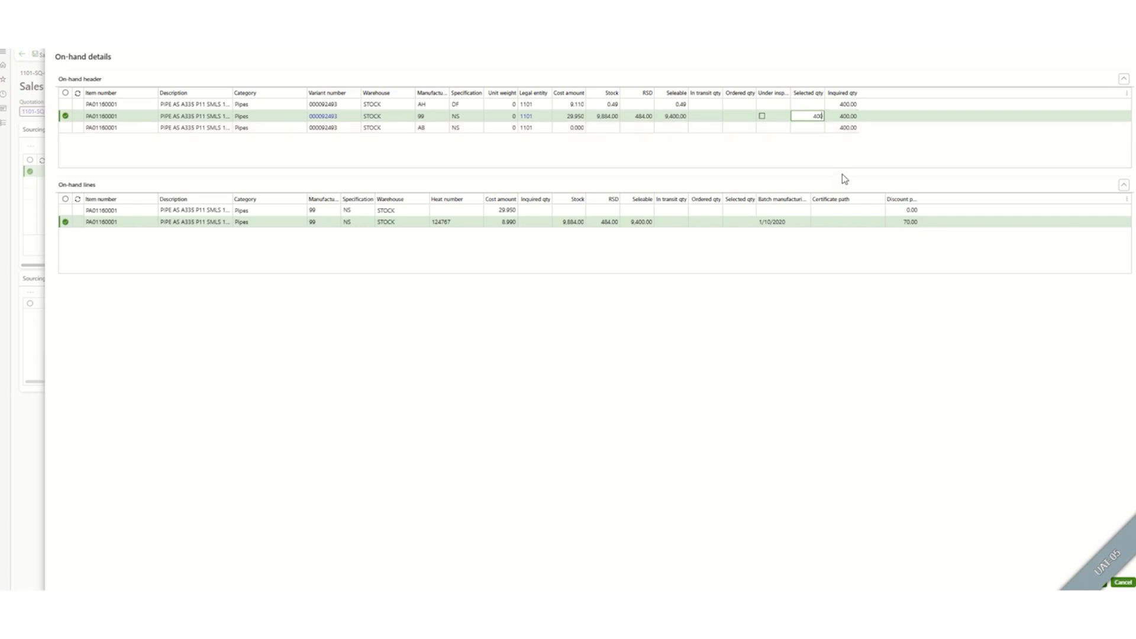
{"action": "key", "text": "Return"}
{"action": "left_click", "coordinate": [1103, 585]}
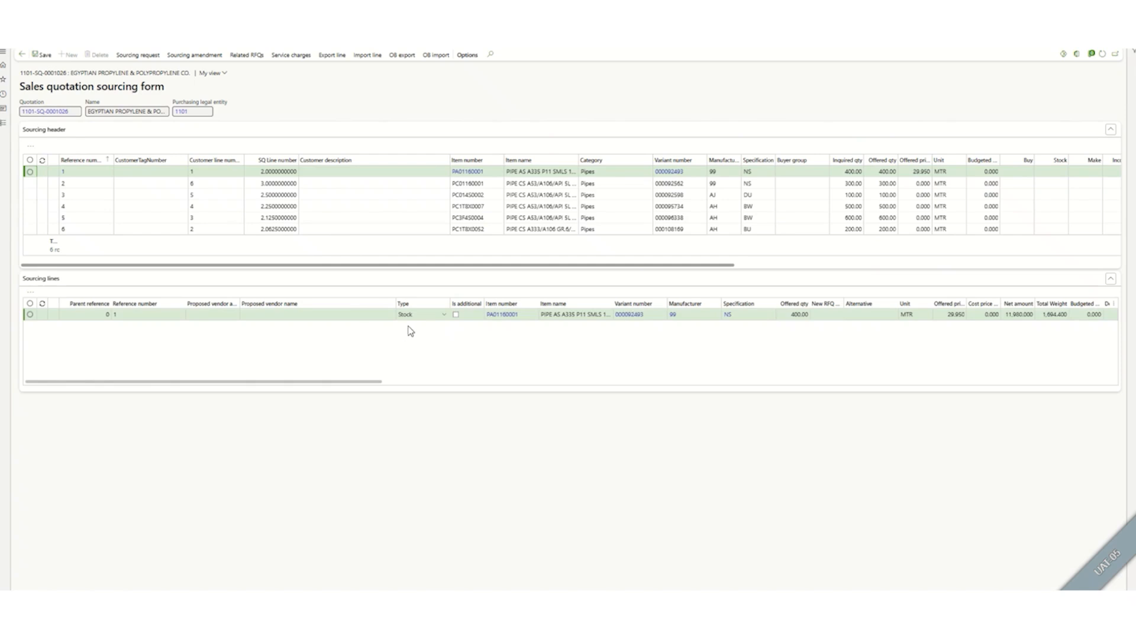
{"action": "left_click_drag", "start_coordinate": [368, 381], "coordinate": [416, 384]}
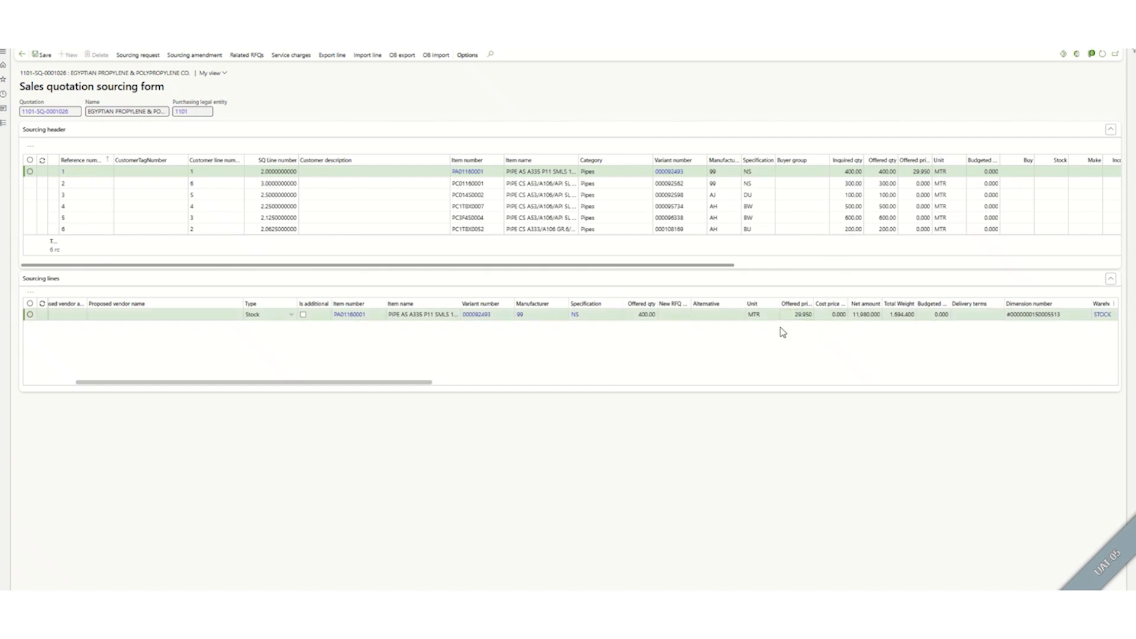
- Add sourcing lines for sourcing header lines 2 and 3 together
{"action": "left_click", "coordinate": [623, 184]}
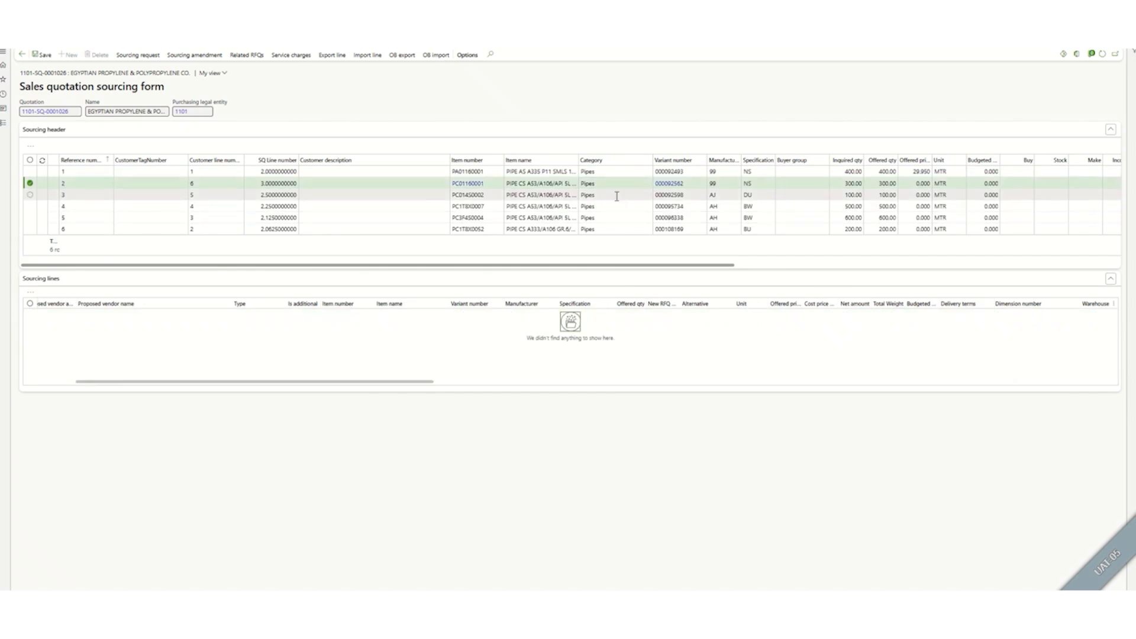
{"action": "left_click", "coordinate": [30, 195]}
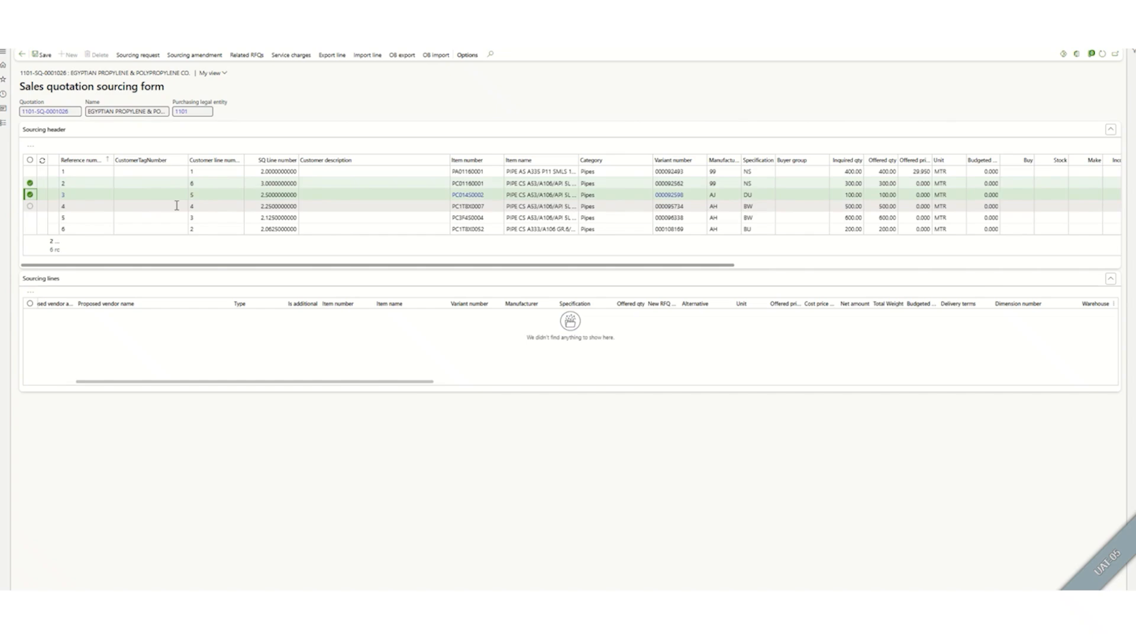
{"action": "left_click", "coordinate": [30, 146]}
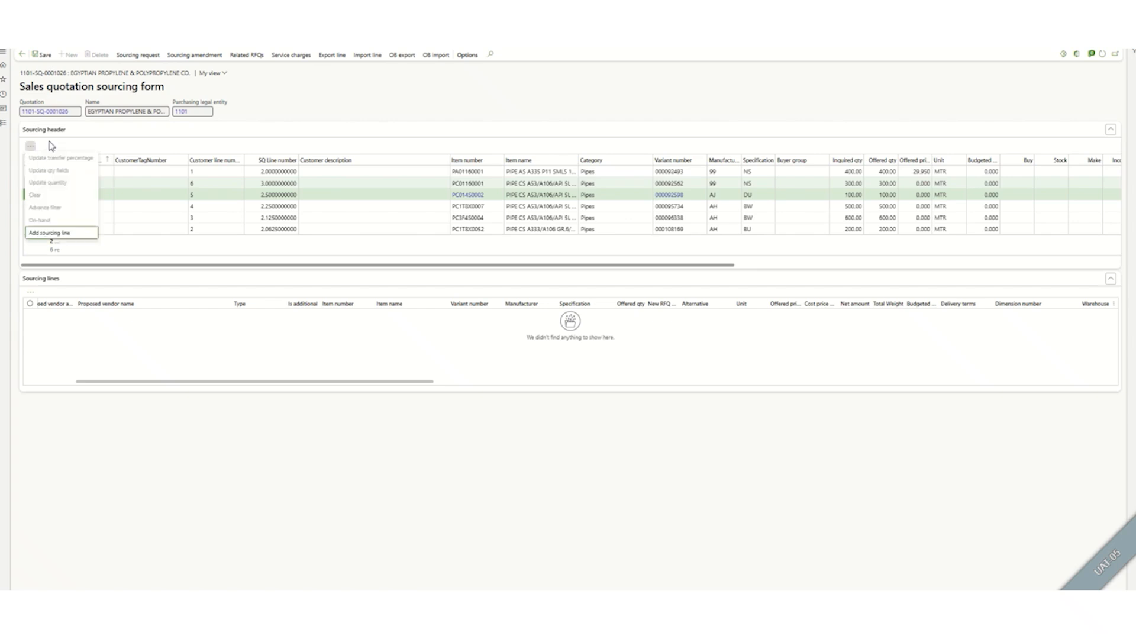
{"action": "left_click", "coordinate": [54, 234]}
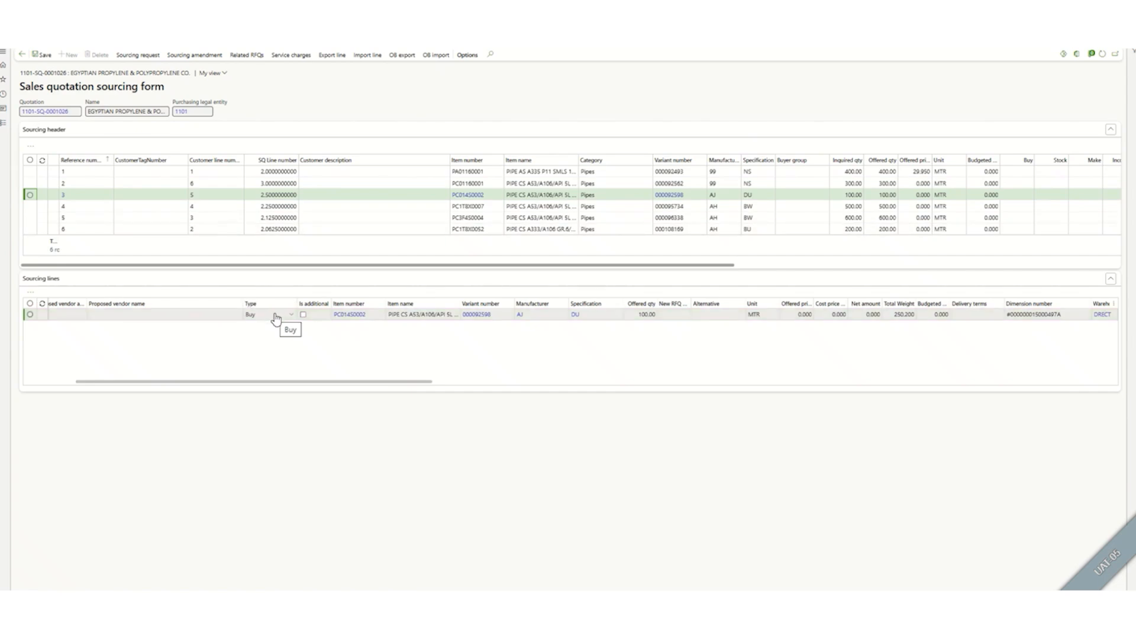
- Open the ordered quantity details from the on-hand information of sourcing header line 4
{"action": "left_click", "coordinate": [346, 206]}
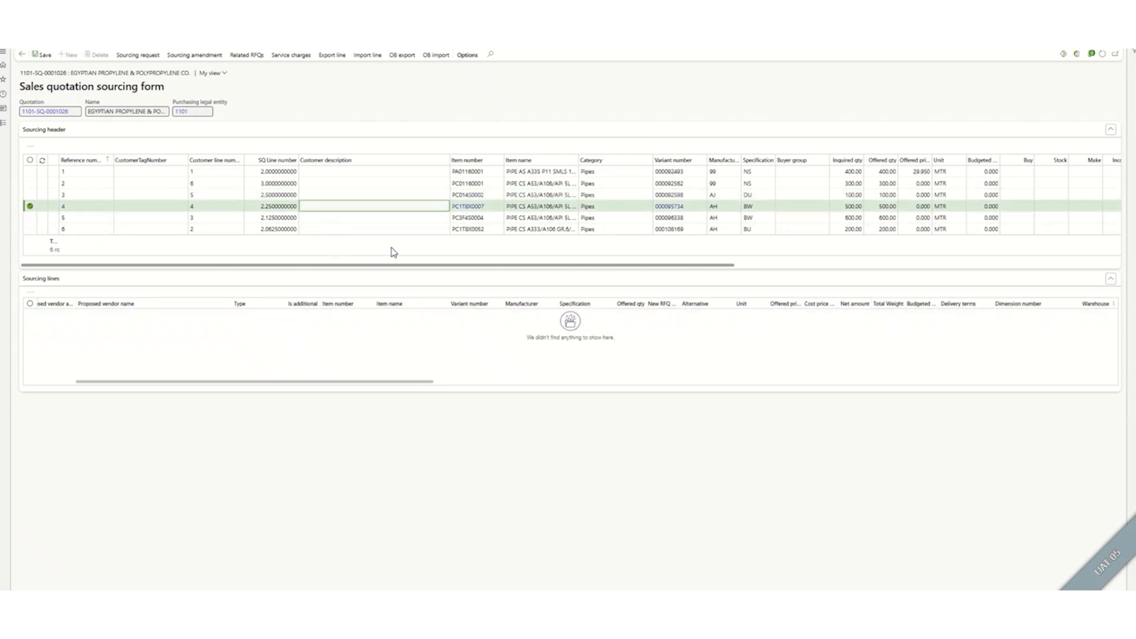
{"action": "left_click_drag", "start_coordinate": [378, 266], "coordinate": [89, 131]}
{"action": "left_click", "coordinate": [30, 146]}
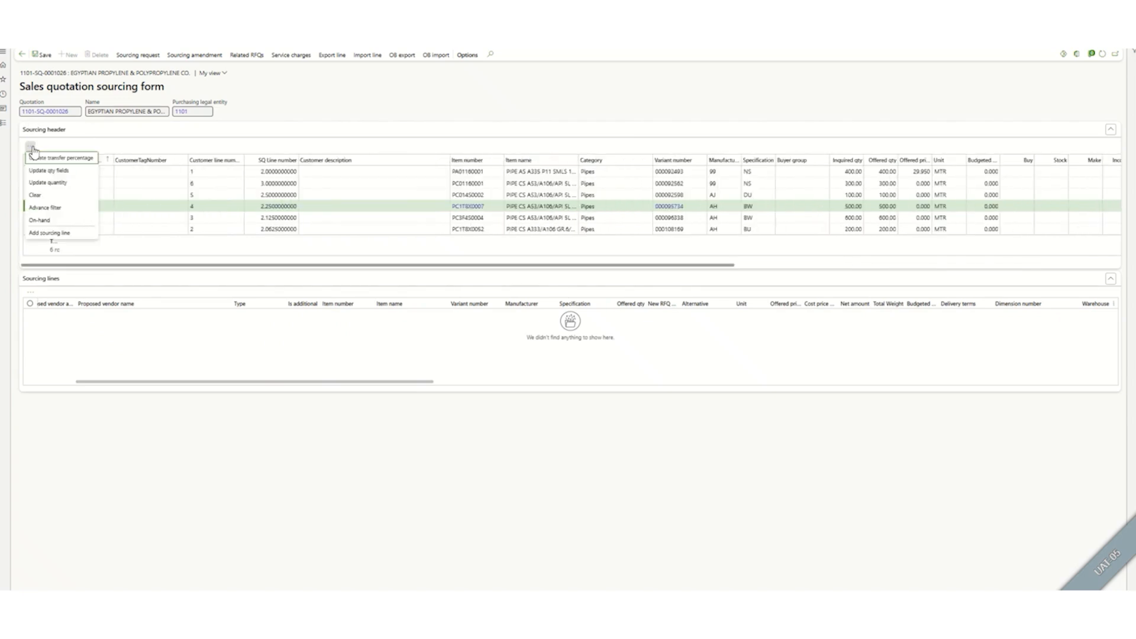
{"action": "left_click", "coordinate": [61, 220]}
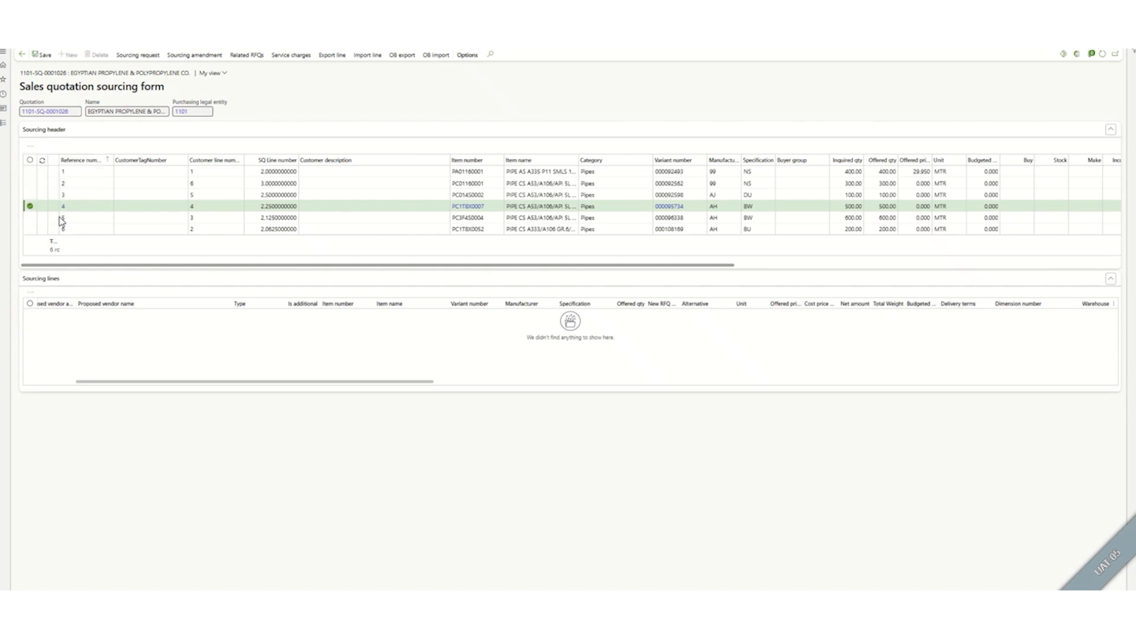
{"action": "left_click", "coordinate": [964, 175]}
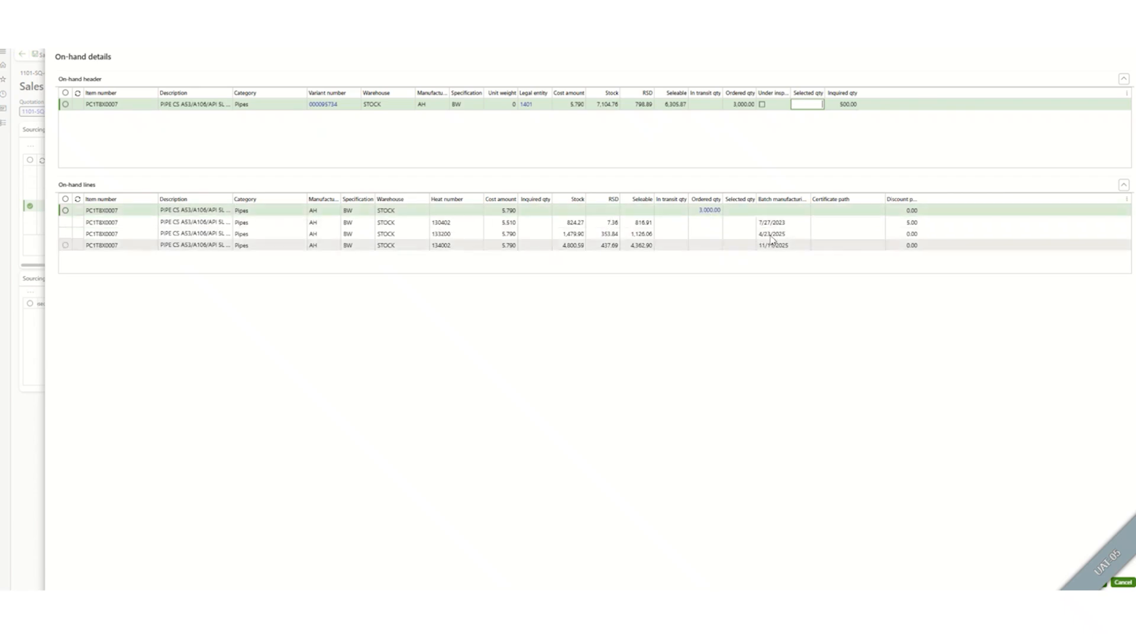
{"action": "left_click", "coordinate": [709, 216]}
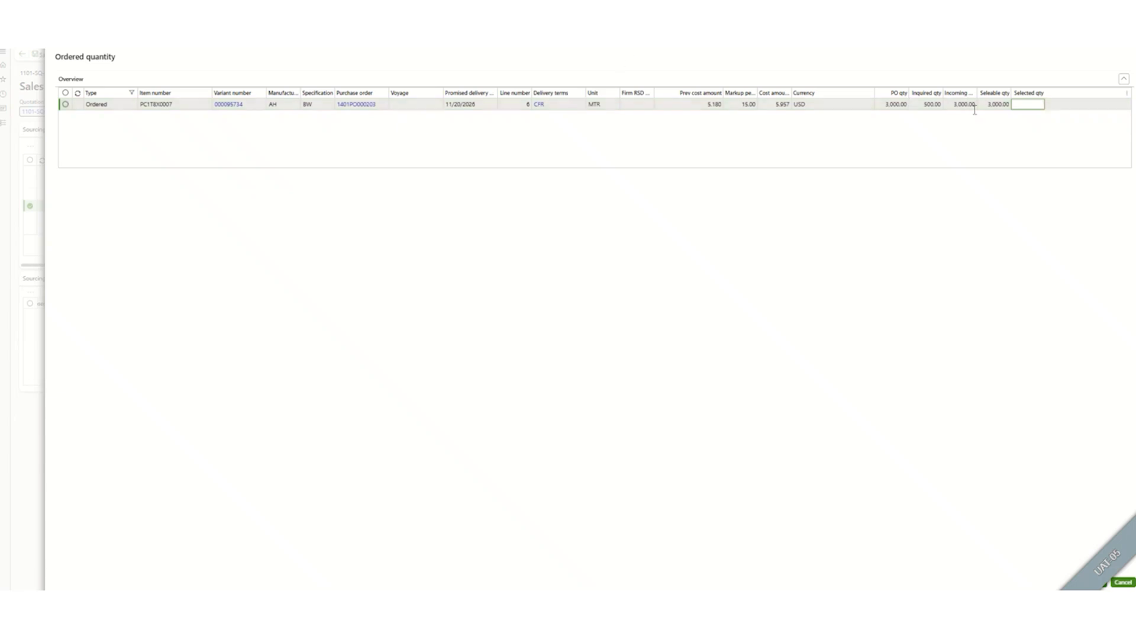
- Set the selected quantity of line 4's incoming purchase order to 500, confirm it, and check the resulting sourcing line's details
{"action": "left_click_drag", "start_coordinate": [987, 103], "coordinate": [1015, 106]}
{"action": "left_click", "coordinate": [979, 142]}
{"action": "left_click", "coordinate": [1028, 104]}
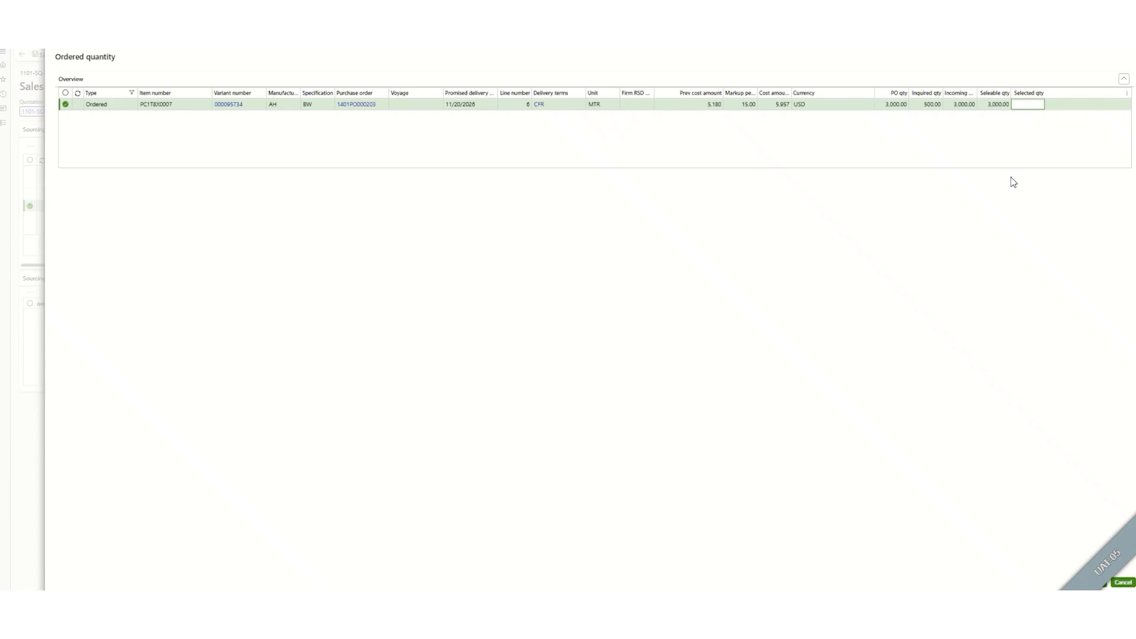
{"action": "type", "text": "500"}
{"action": "key", "text": "Tab"}
{"action": "left_click", "coordinate": [1099, 583]}
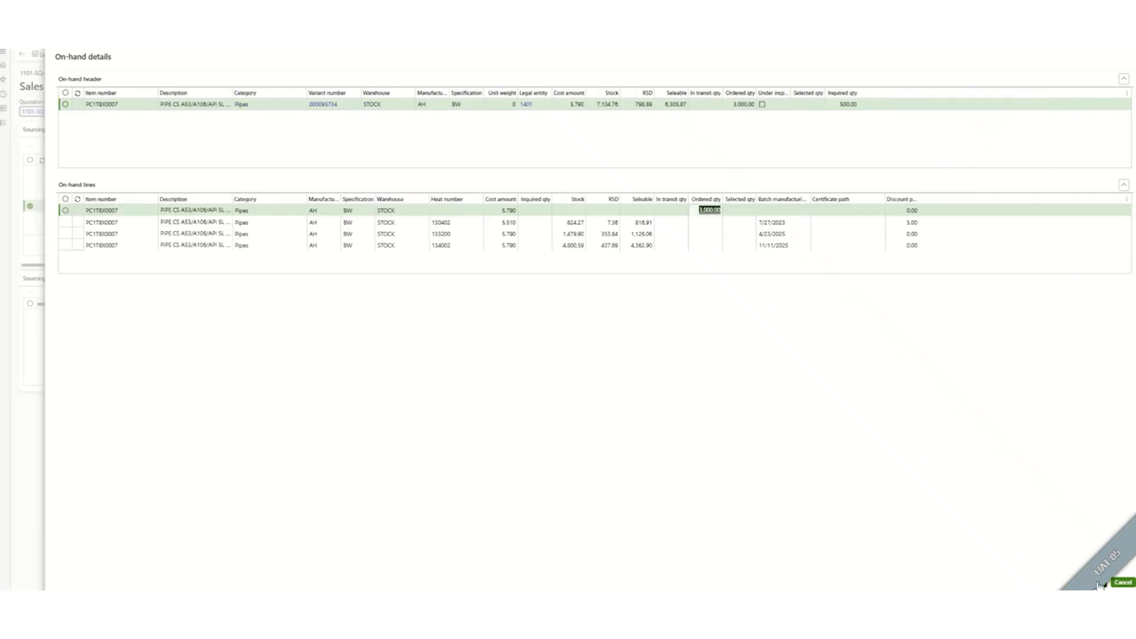
{"action": "left_click", "coordinate": [1100, 583]}
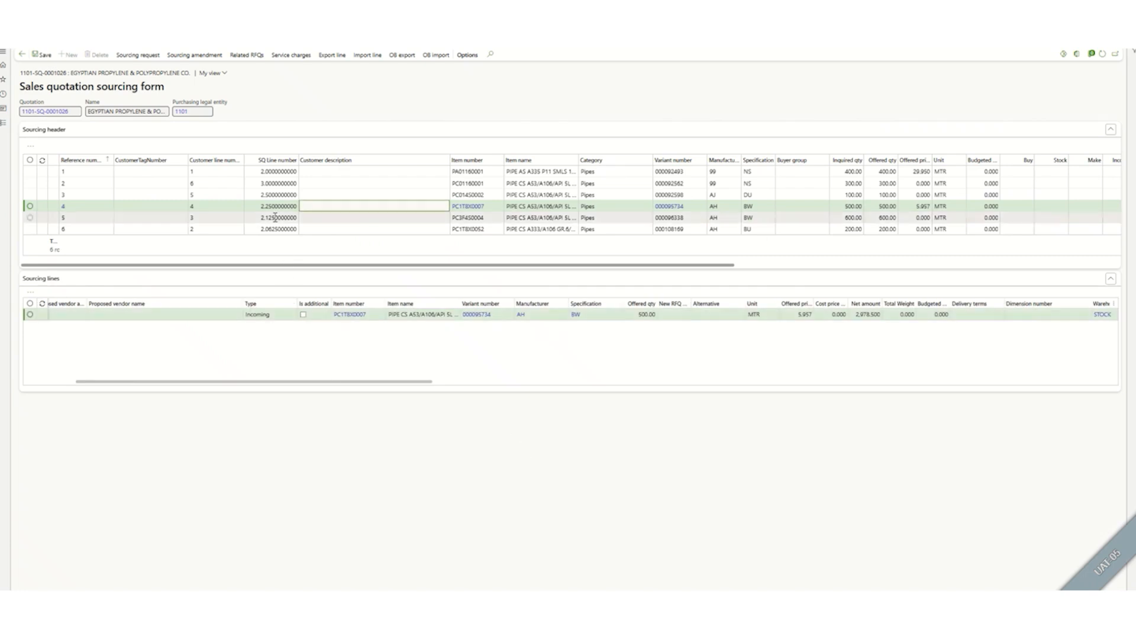
{"action": "left_click_drag", "start_coordinate": [339, 386], "coordinate": [476, 394]}
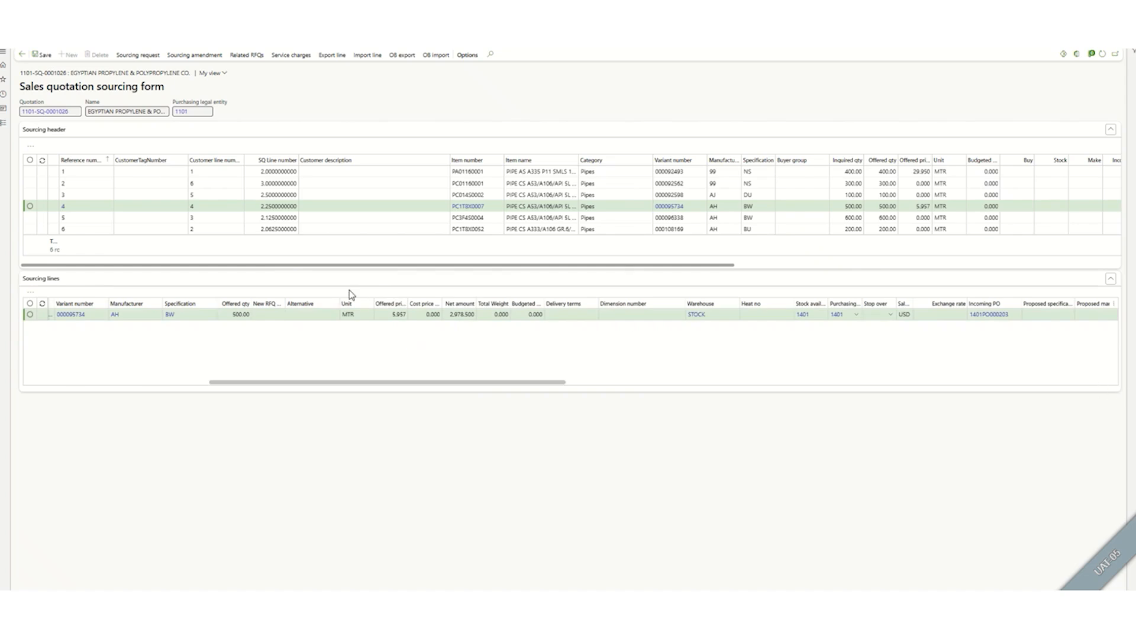
- Source 600 for header line 5 from the ordered quantity in its on-hand details and confirm the selection
{"action": "left_click", "coordinate": [354, 219]}
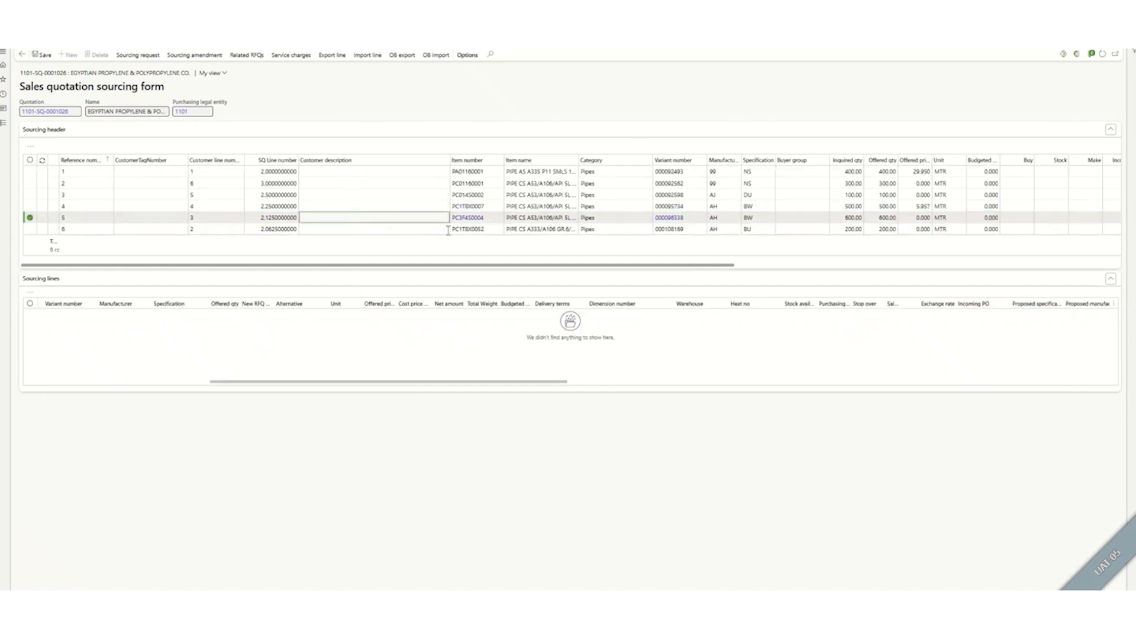
{"action": "left_click", "coordinate": [30, 145]}
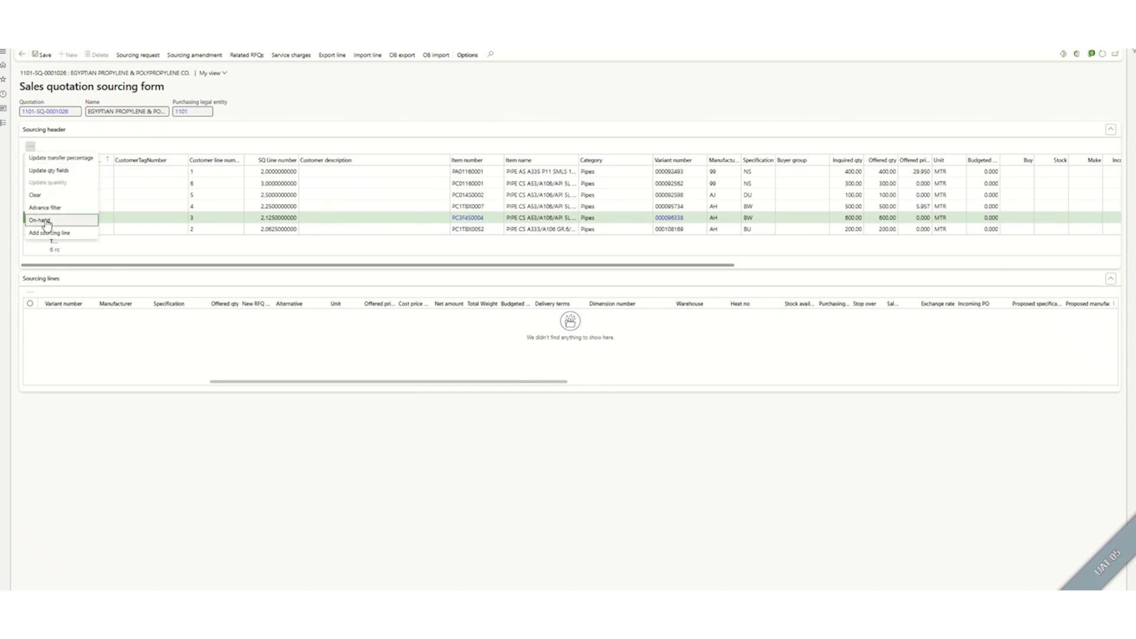
{"action": "left_click", "coordinate": [54, 220]}
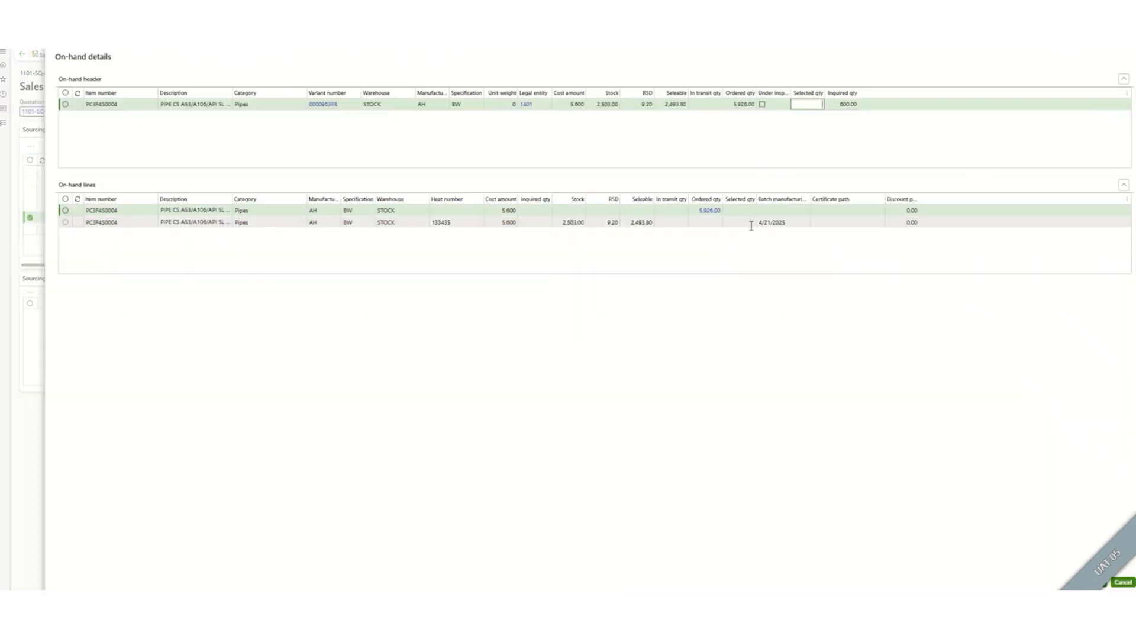
{"action": "left_click", "coordinate": [709, 211]}
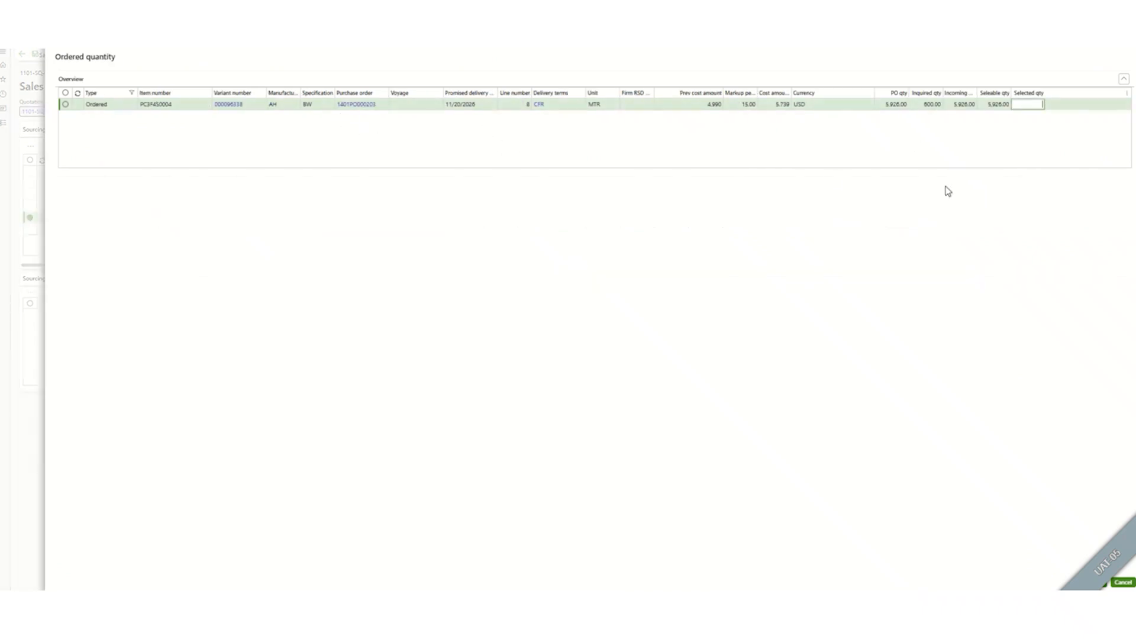
{"action": "left_click", "coordinate": [1091, 577]}
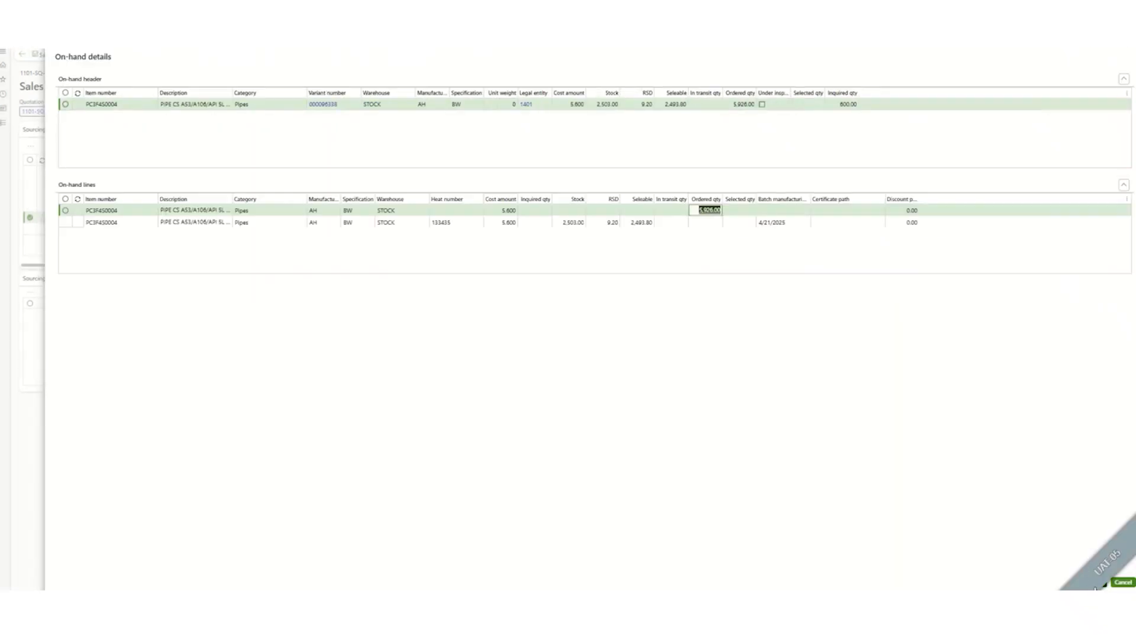
{"action": "left_click", "coordinate": [1096, 584]}
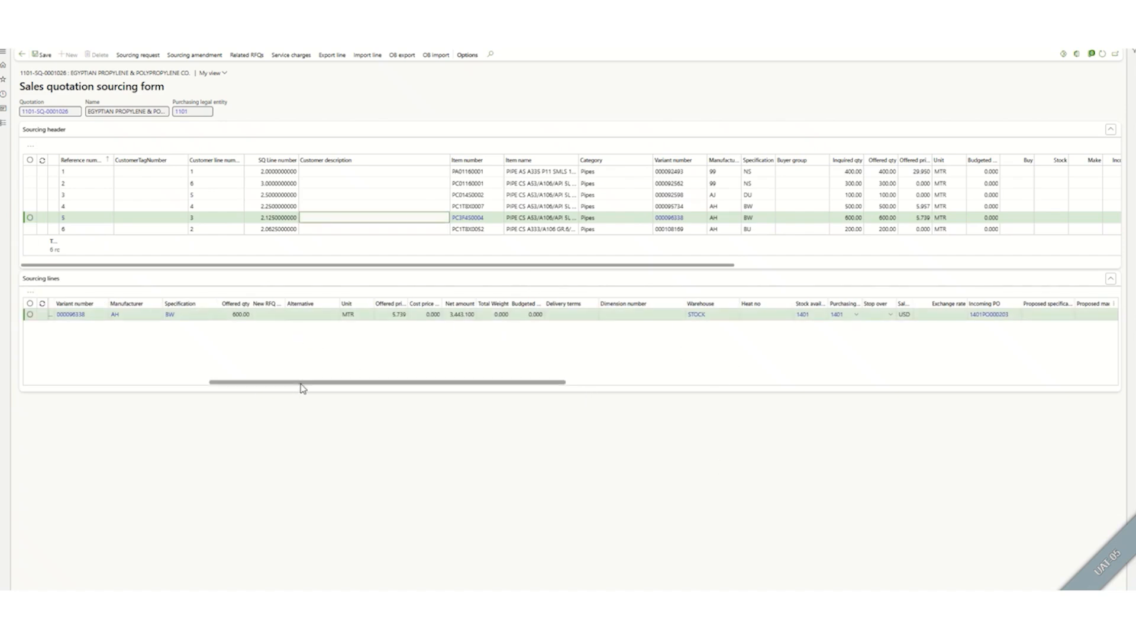
- Add a sourcing line for header line 6 and set its type to Make
{"action": "left_click_drag", "start_coordinate": [303, 389], "coordinate": [119, 385]}
{"action": "left_click", "coordinate": [318, 230]}
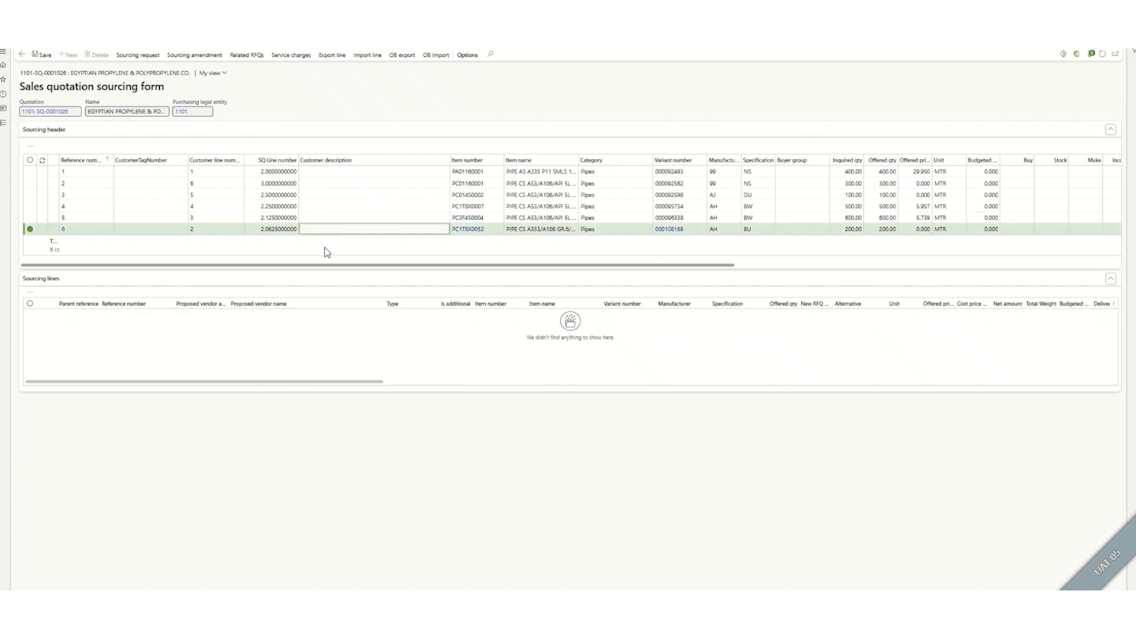
{"action": "left_click", "coordinate": [30, 145]}
{"action": "left_click", "coordinate": [49, 233]}
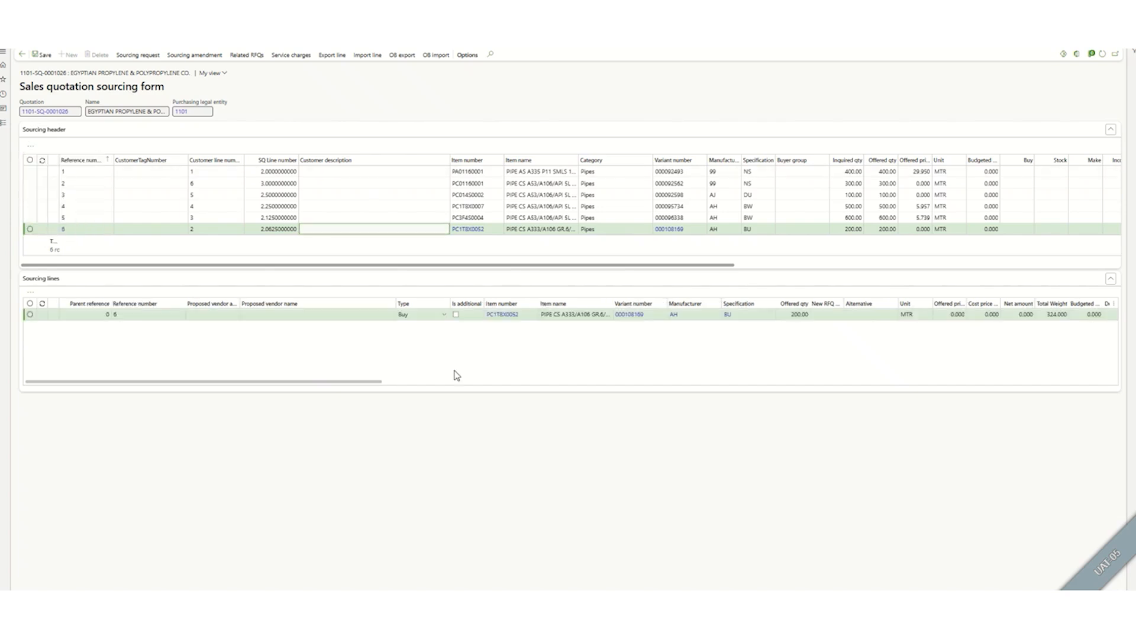
{"action": "left_click", "coordinate": [445, 316]}
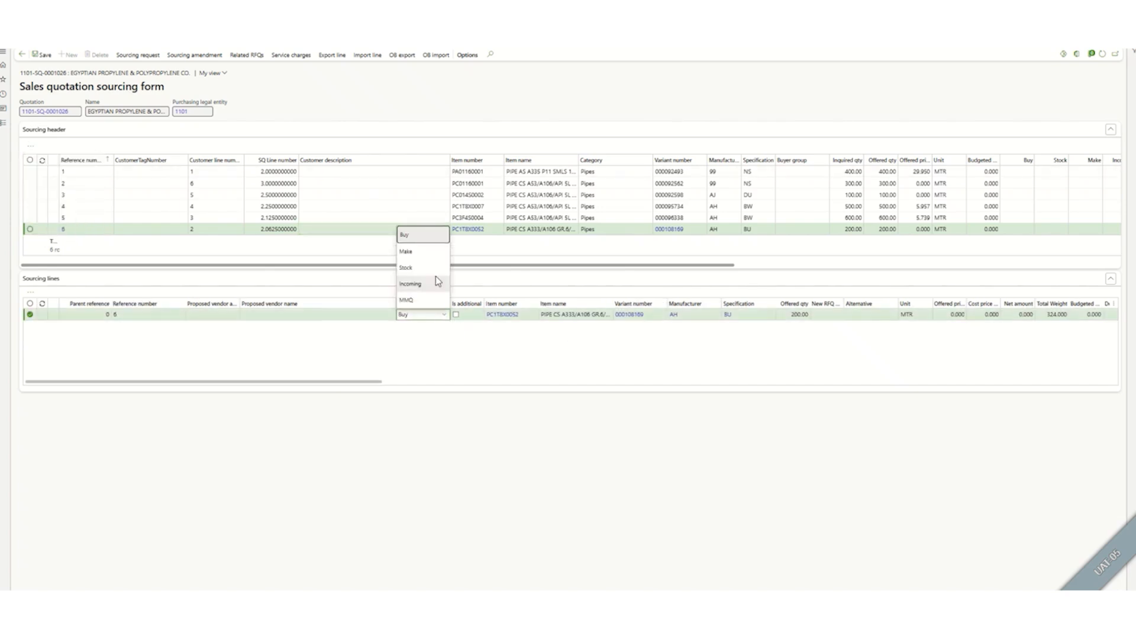
{"action": "left_click", "coordinate": [433, 250]}
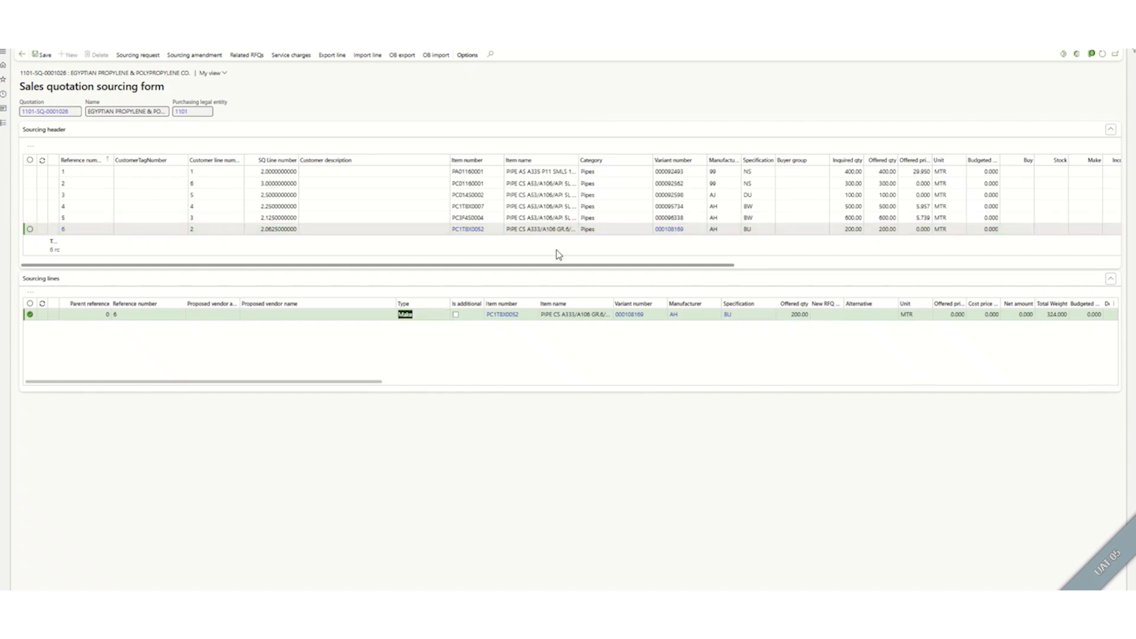
- Add a component line under the Make sourcing line of header line 6
{"action": "left_click", "coordinate": [425, 319]}
{"action": "left_click", "coordinate": [426, 323]}
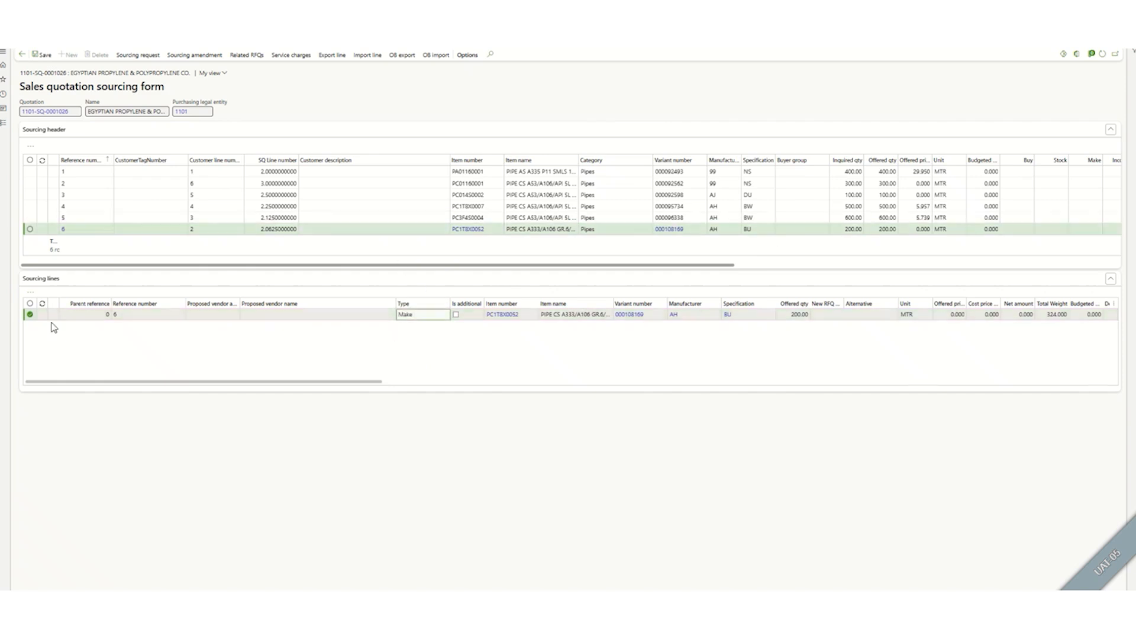
{"action": "left_click", "coordinate": [31, 294]}
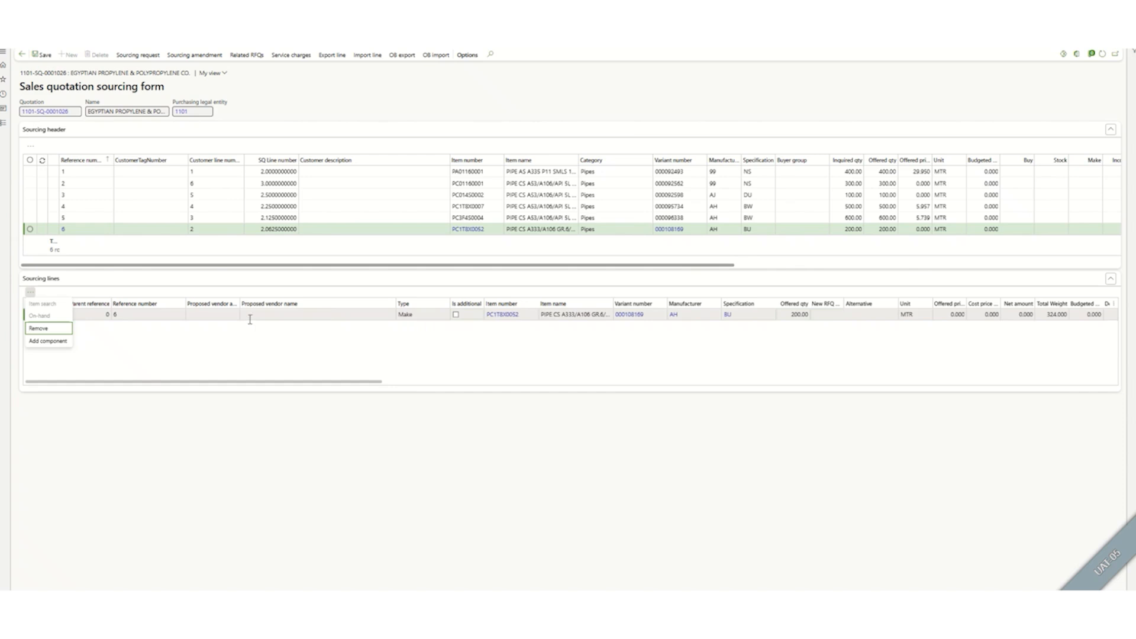
{"action": "left_click", "coordinate": [55, 342]}
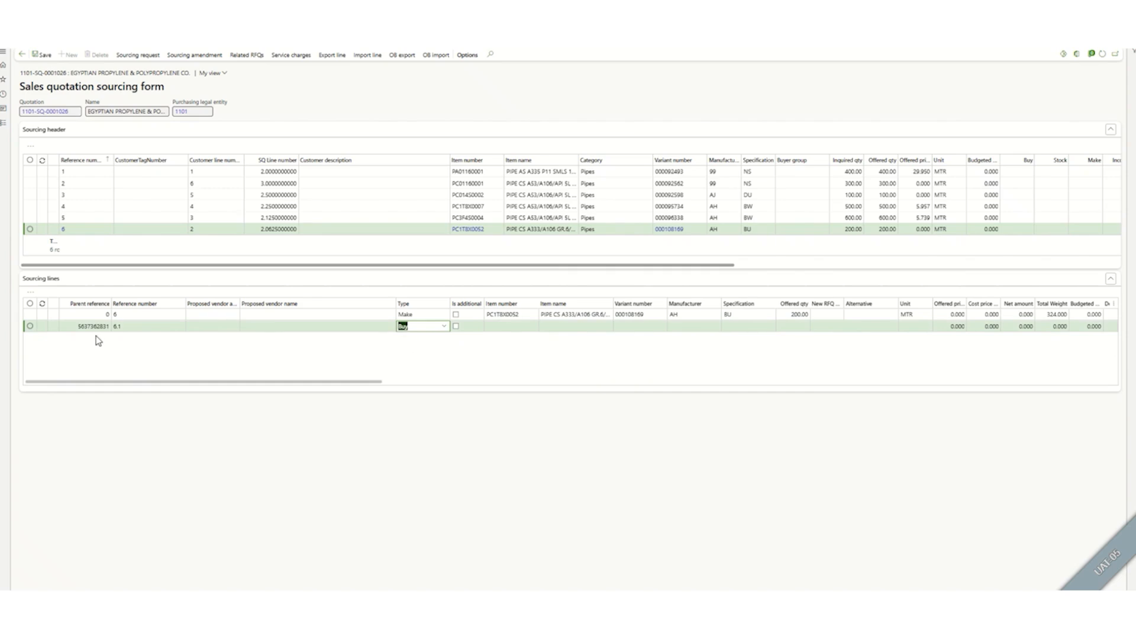
- Search the items for the new component line using the item category Pipes and the material CS
{"action": "left_click", "coordinate": [29, 296]}
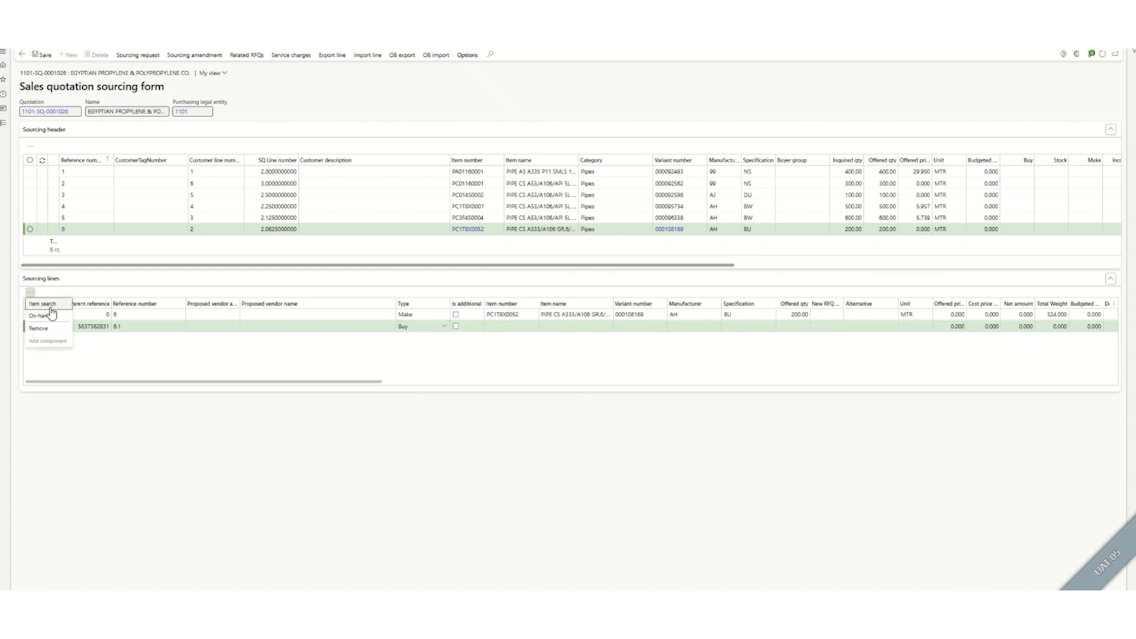
{"action": "left_click", "coordinate": [50, 304]}
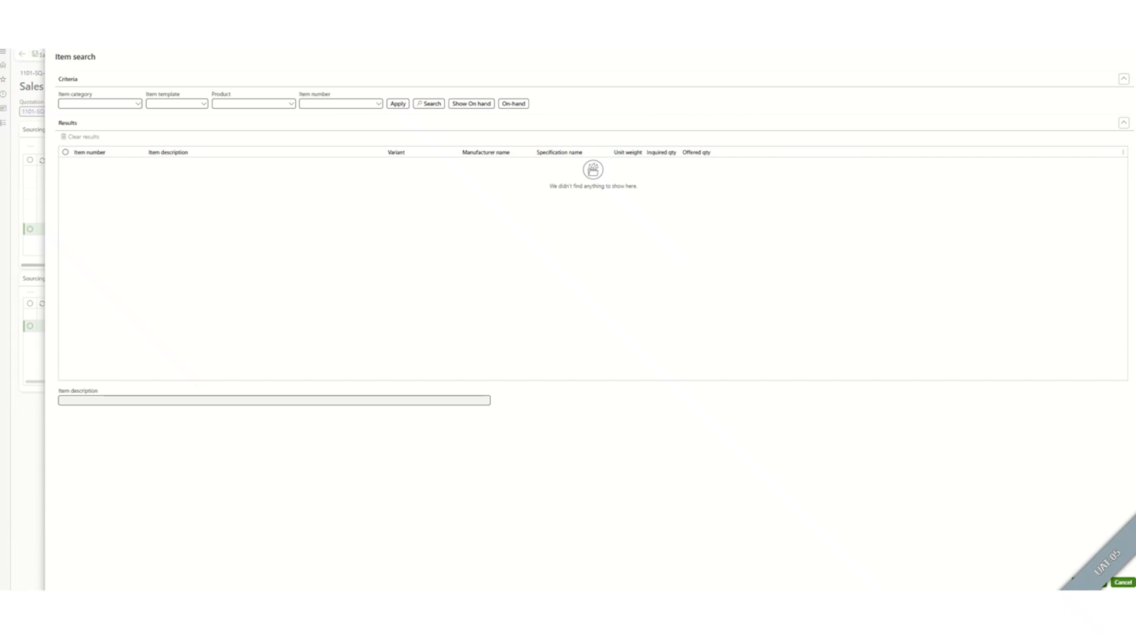
{"action": "left_click", "coordinate": [137, 104]}
{"action": "scroll", "coordinate": [103, 166], "scroll_direction": "down", "scroll_amount": 3}
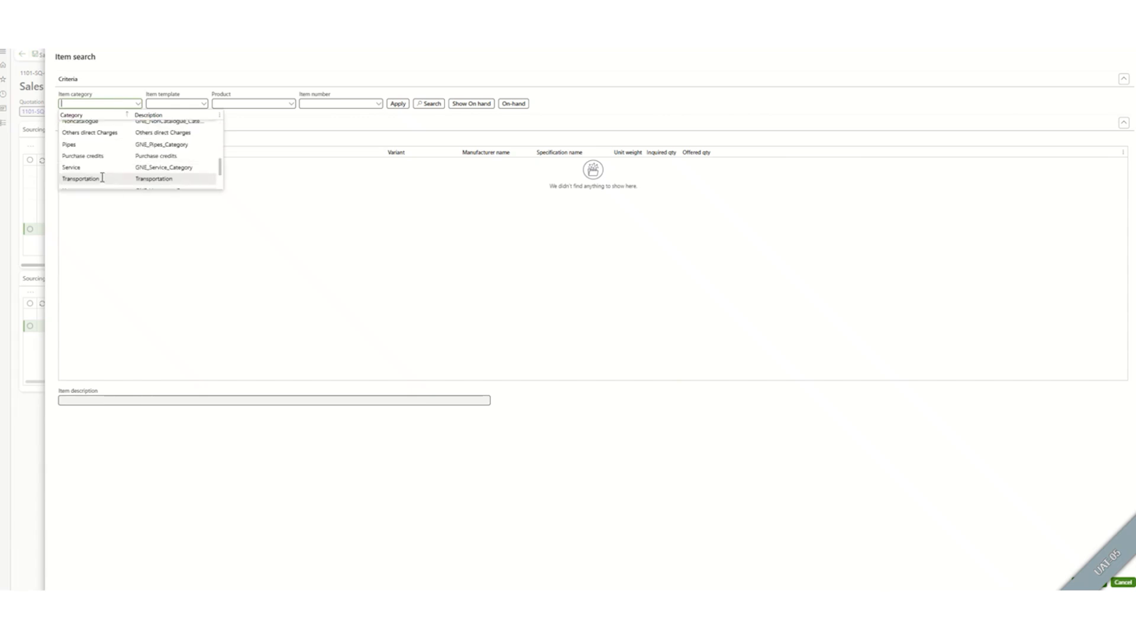
{"action": "left_click", "coordinate": [94, 147]}
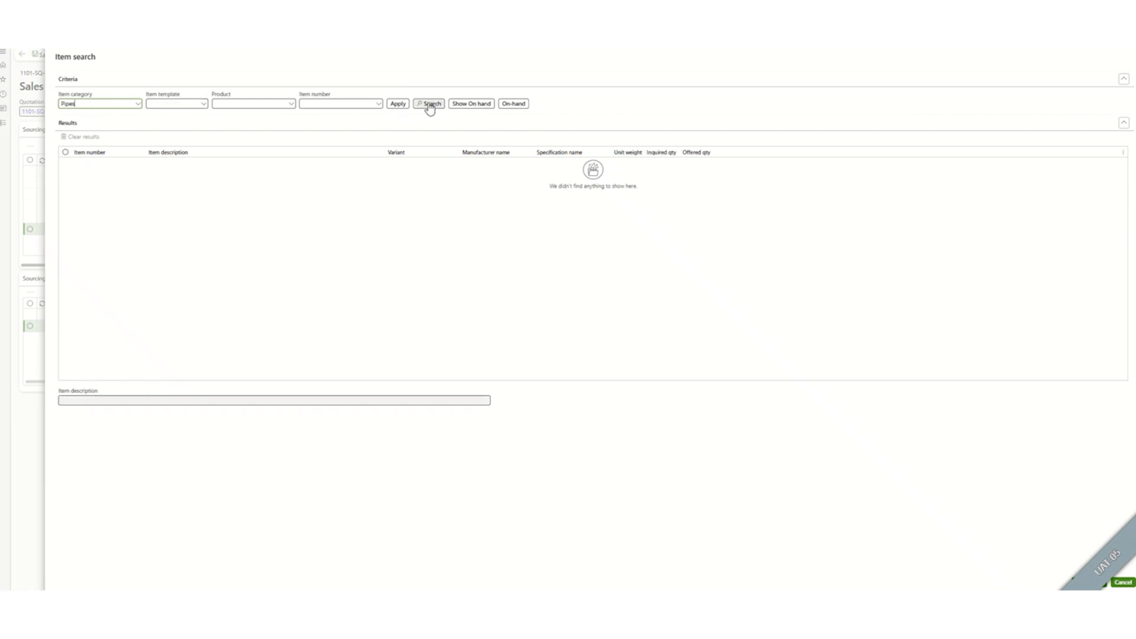
{"action": "left_click", "coordinate": [398, 104]}
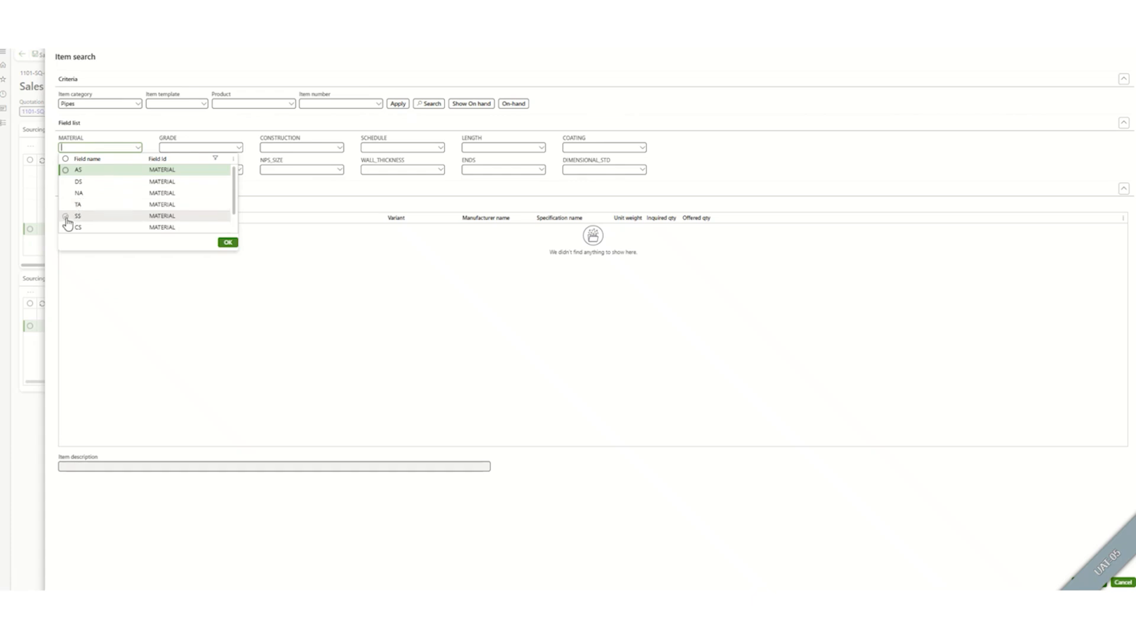
{"action": "left_click", "coordinate": [66, 228]}
{"action": "left_click", "coordinate": [228, 243]}
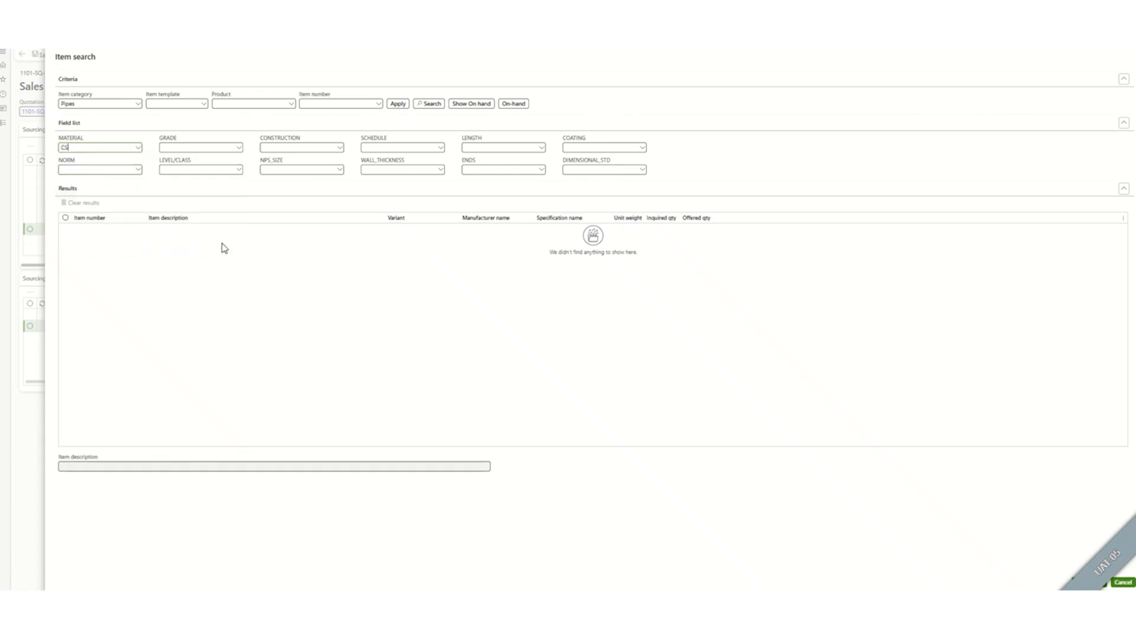
{"action": "left_click", "coordinate": [439, 107]}
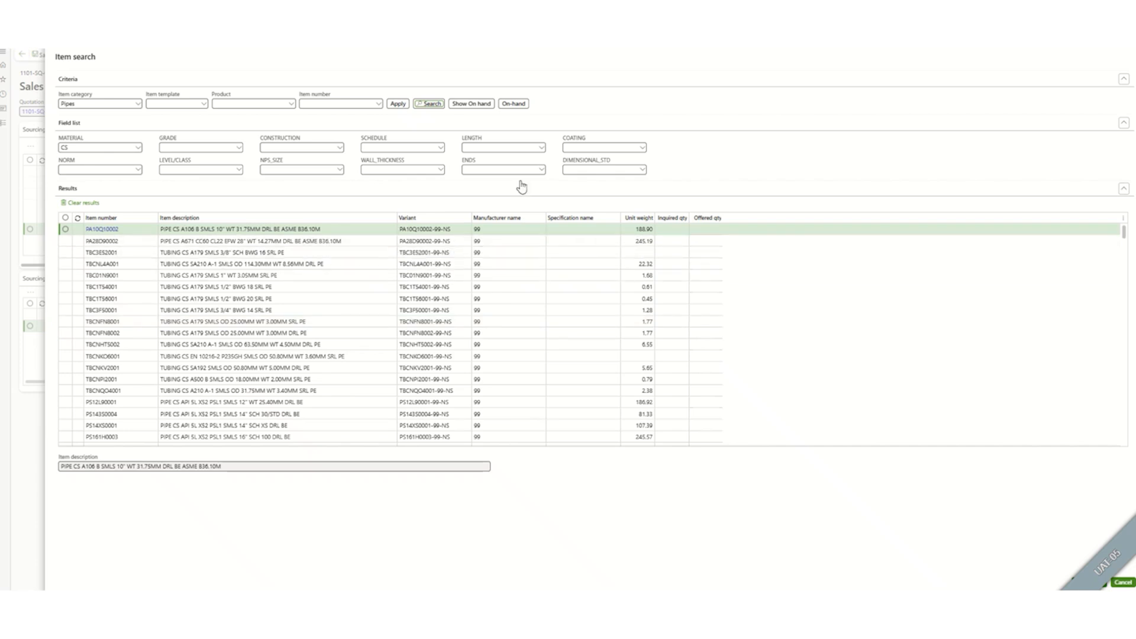
- Show on-hand quantities in the search results and add item PC014S0002 with an inquired quantity of 100
{"action": "left_click", "coordinate": [470, 104]}
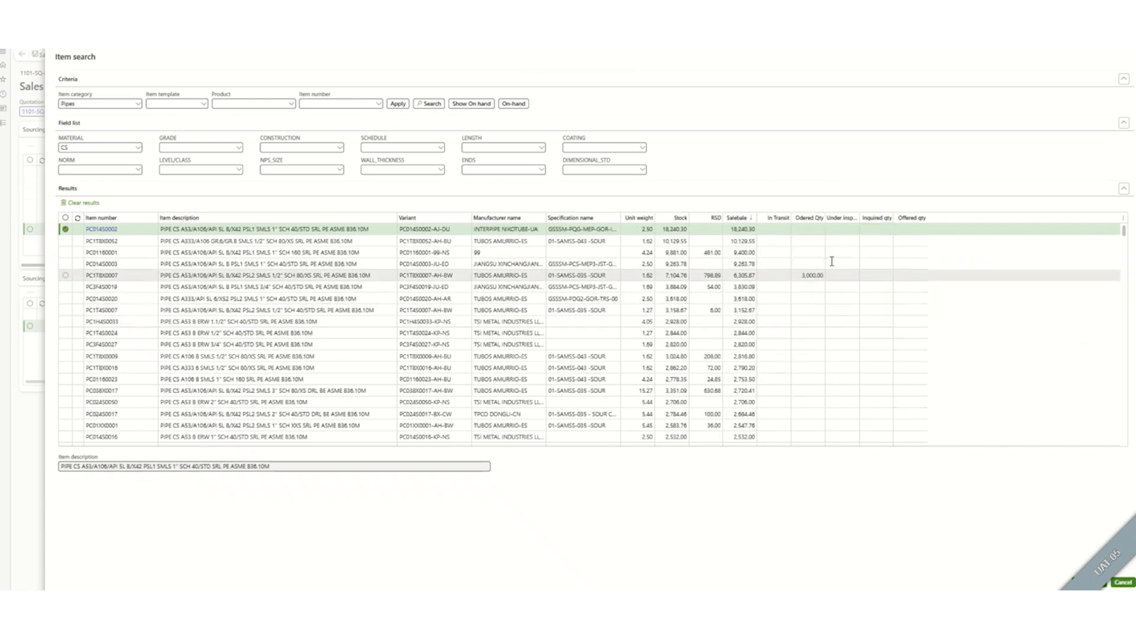
{"action": "left_click", "coordinate": [867, 230]}
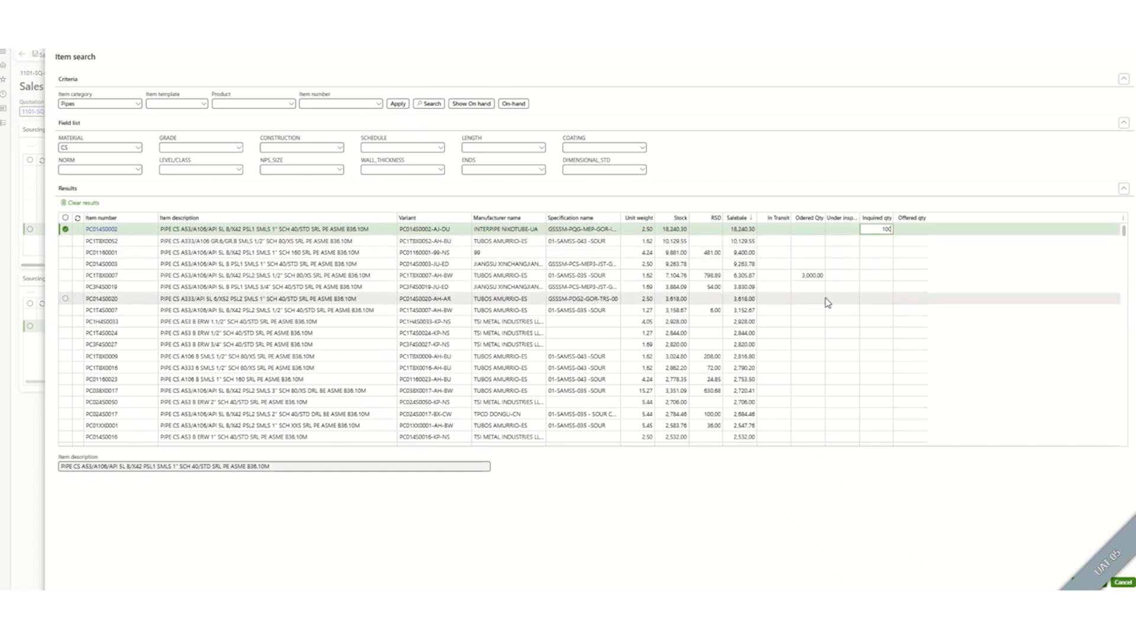
{"action": "left_click", "coordinate": [1094, 583]}
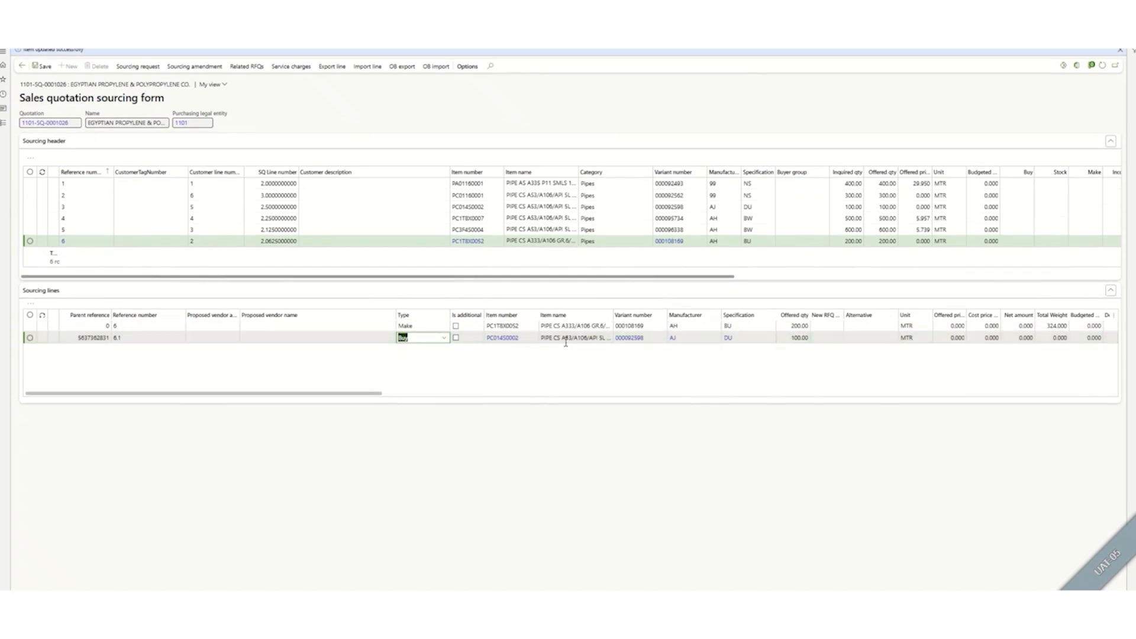
- Source a quantity of 1000 of component PC014S0002 from its on-hand details and confirm the selection
{"action": "left_click", "coordinate": [30, 303]}
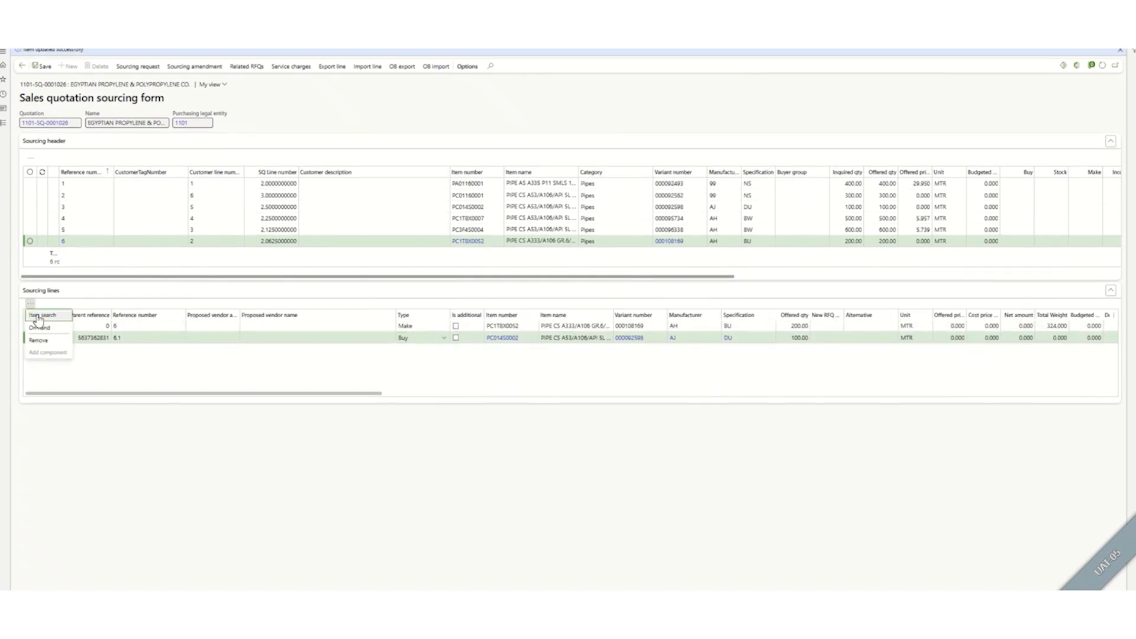
{"action": "left_click", "coordinate": [51, 330]}
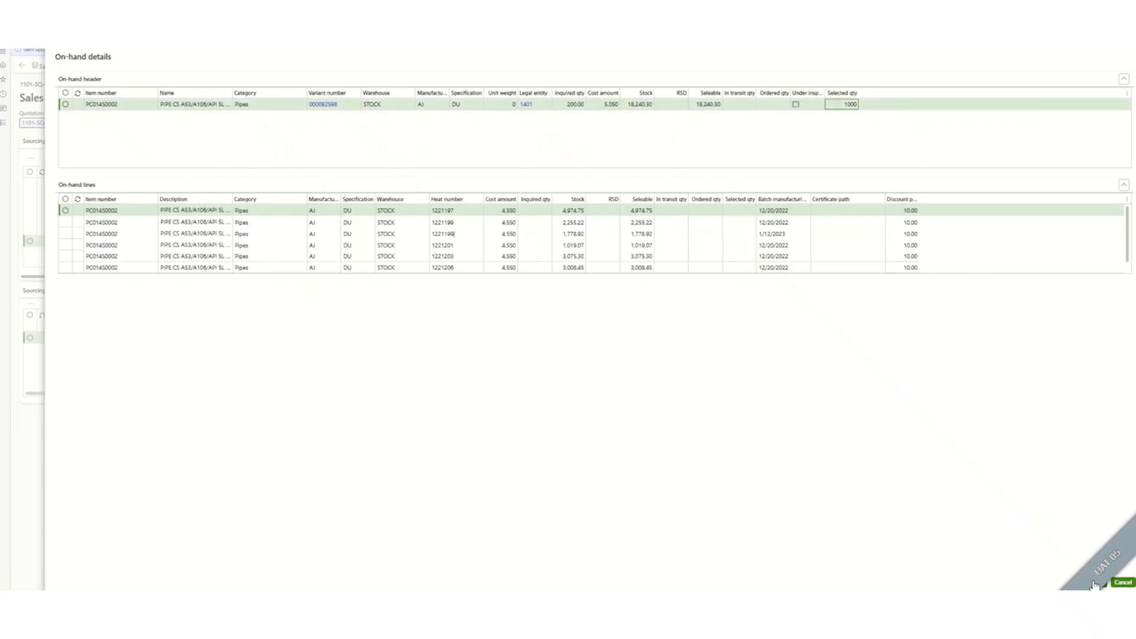
{"action": "left_click", "coordinate": [1102, 583]}
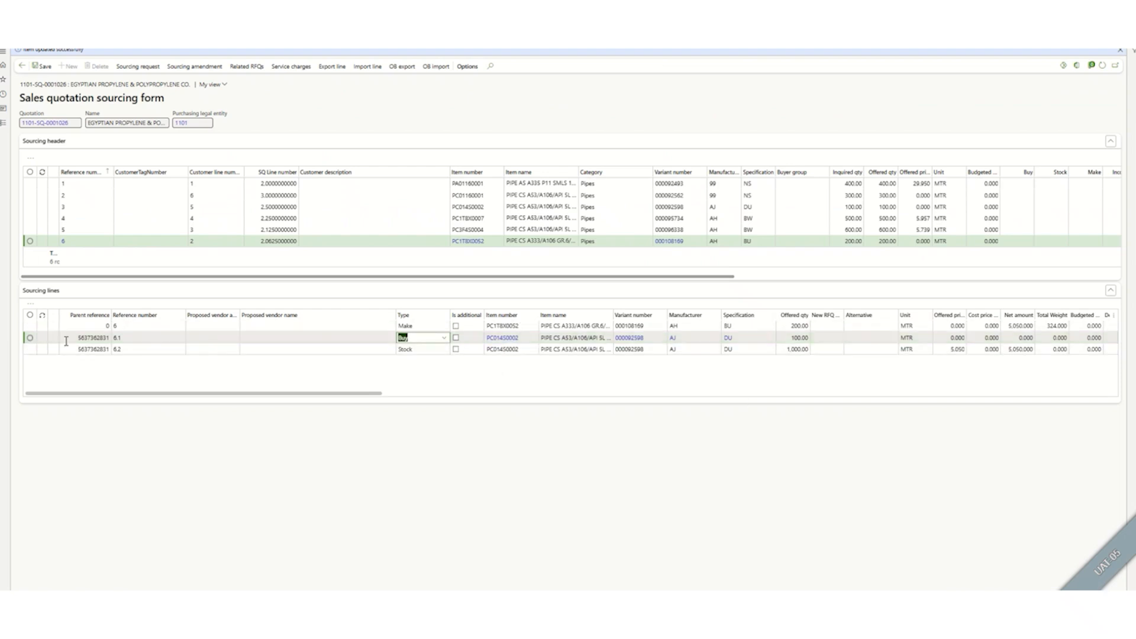
- Remove the Buy component line 6.1 for item PC014S0002 from the sourcing lines
{"action": "left_click", "coordinate": [30, 338]}
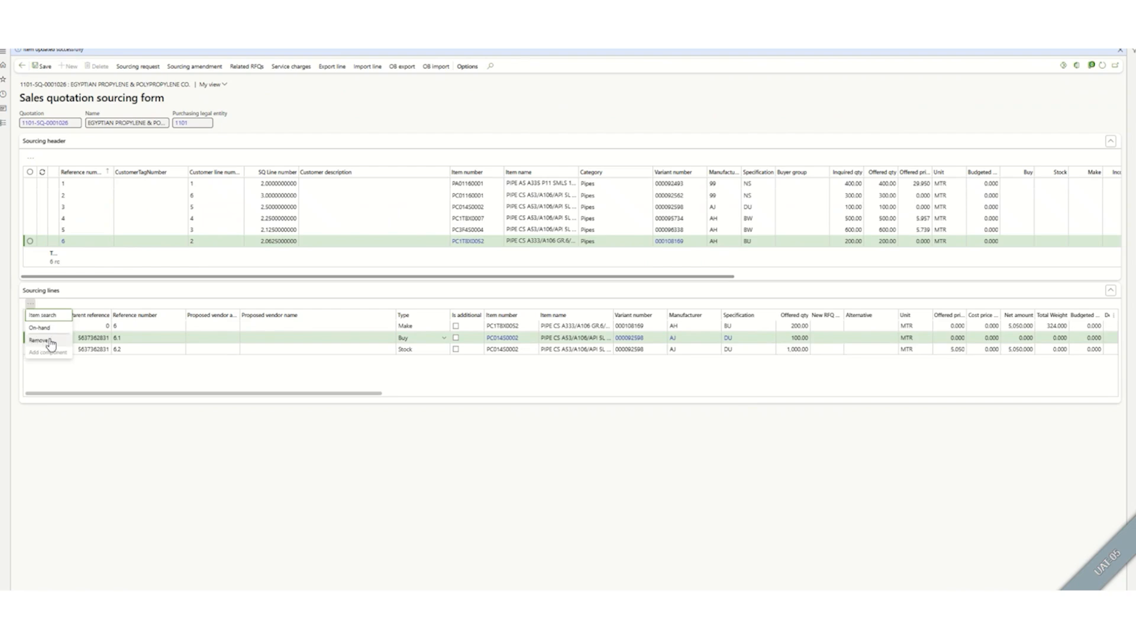
{"action": "left_click", "coordinate": [47, 341]}
{"action": "left_click", "coordinate": [653, 282]}
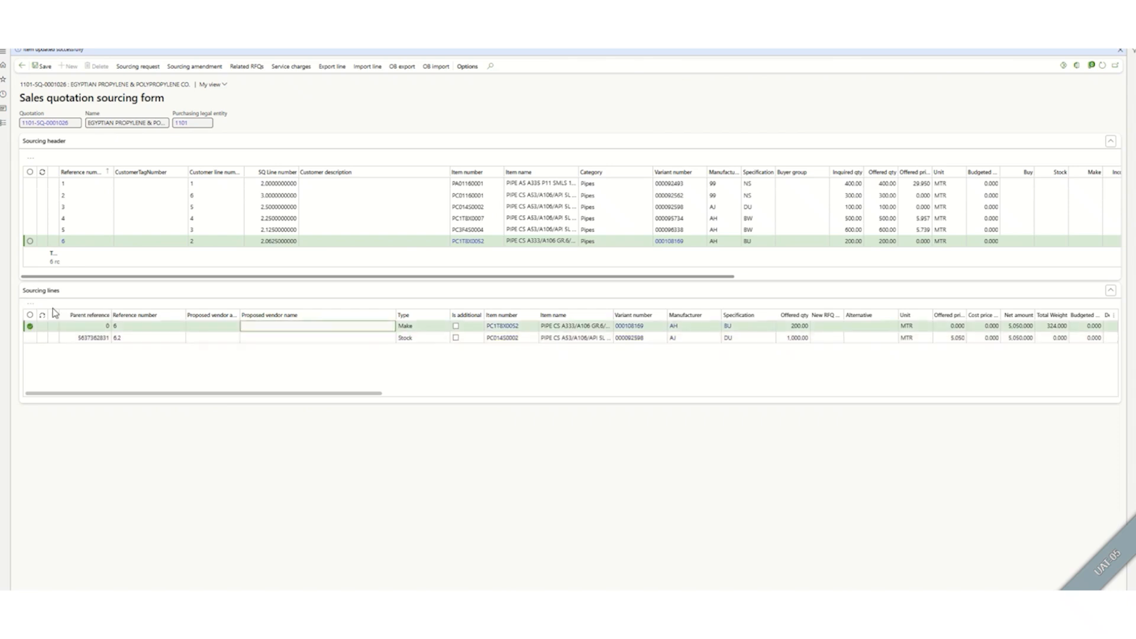
- Add another component under the Make line and search its items in the category Others direct Charges
{"action": "left_click", "coordinate": [31, 307]}
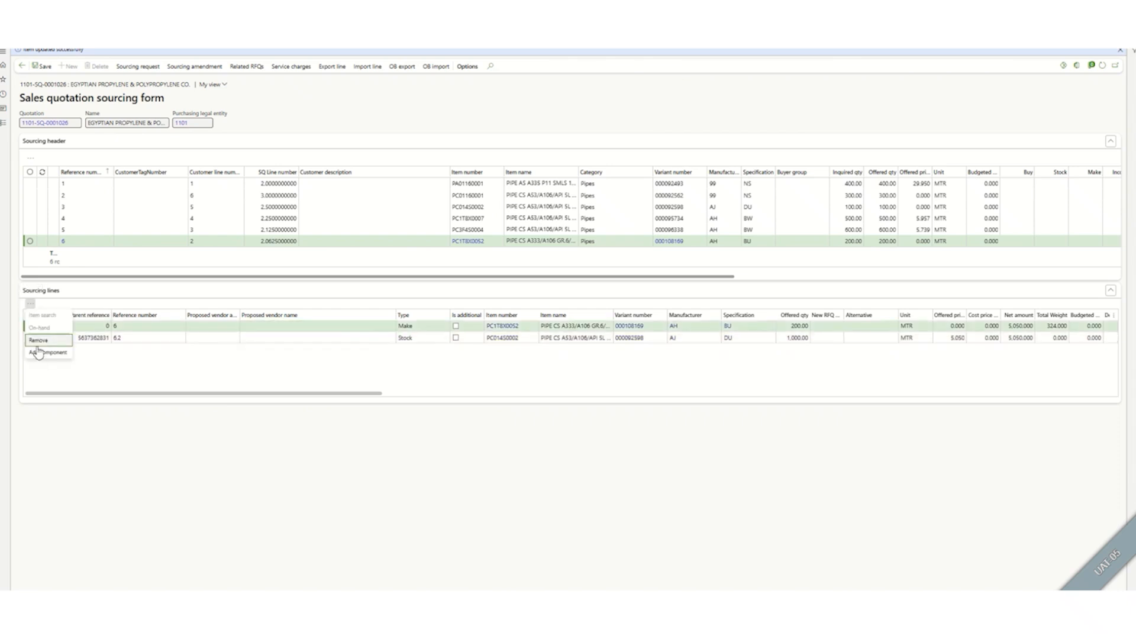
{"action": "left_click", "coordinate": [45, 359]}
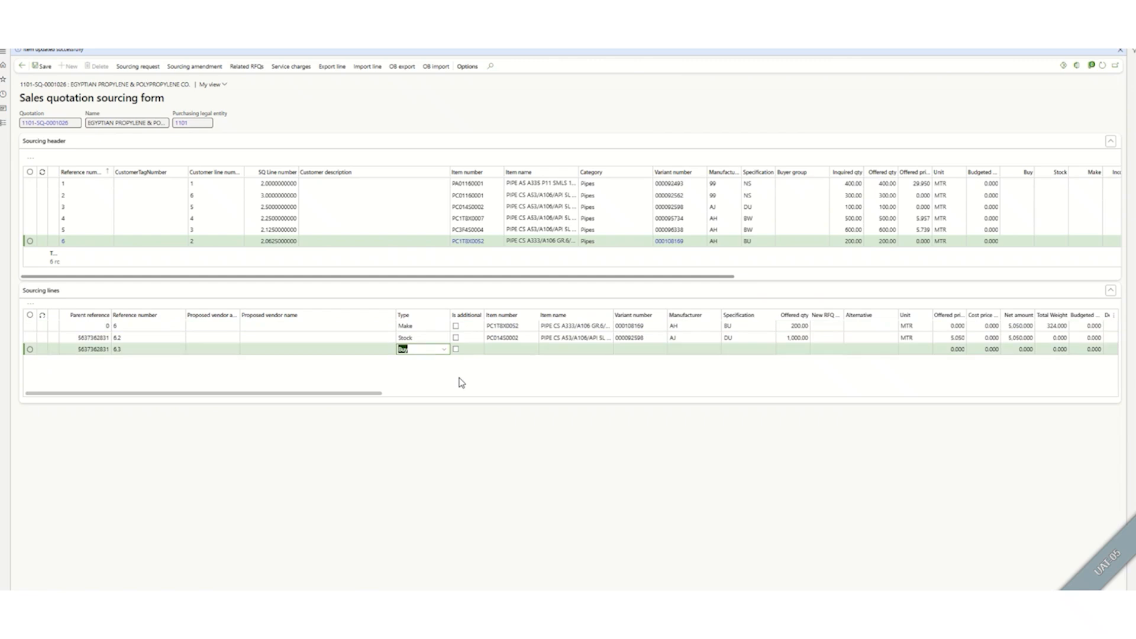
{"action": "left_click", "coordinate": [30, 303]}
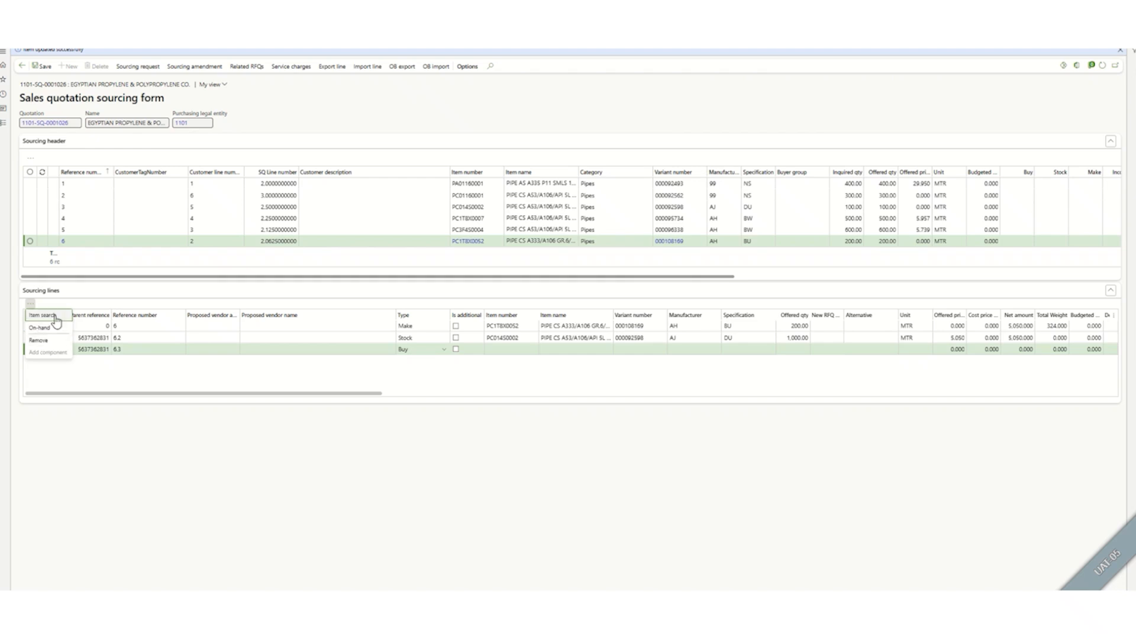
{"action": "left_click", "coordinate": [52, 316]}
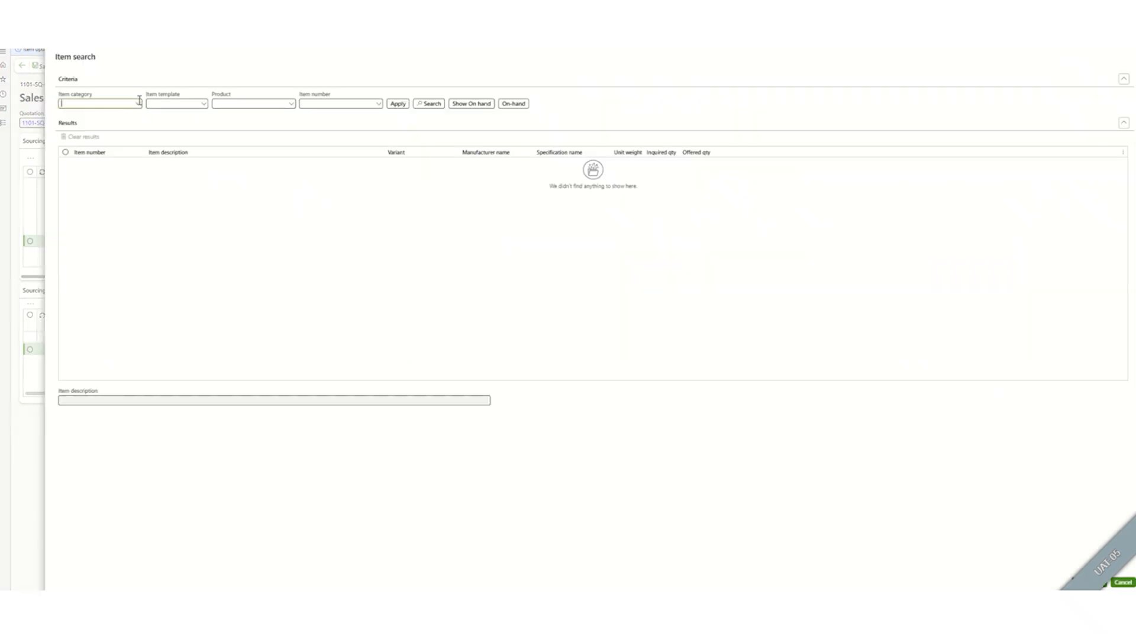
{"action": "left_click", "coordinate": [139, 105]}
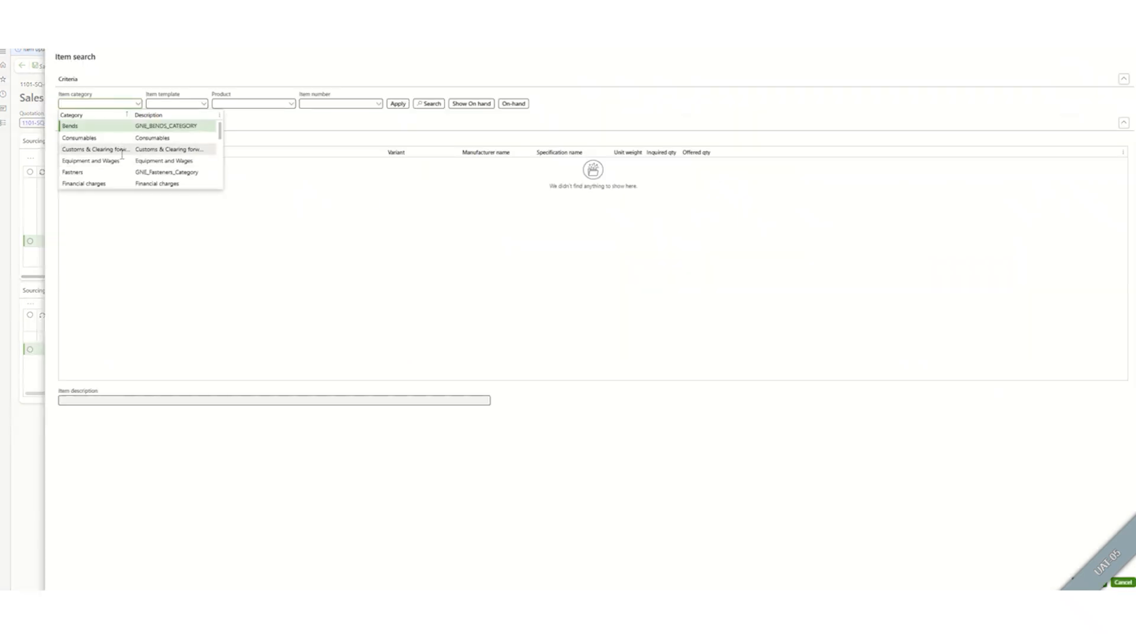
{"action": "scroll", "coordinate": [125, 160], "scroll_direction": "down", "scroll_amount": 4}
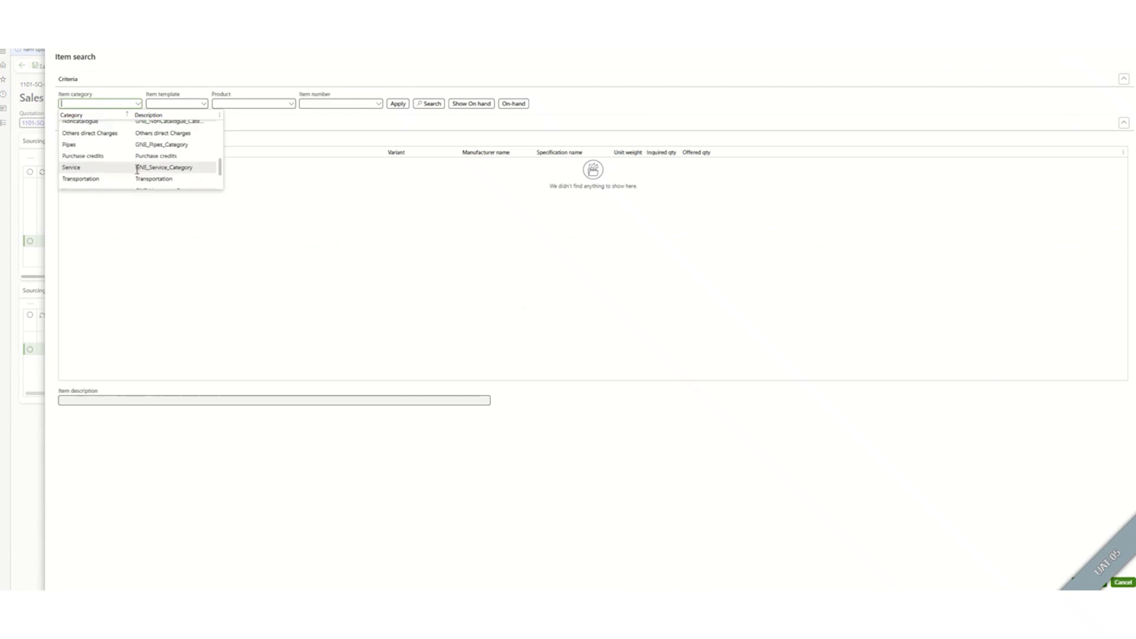
{"action": "left_click", "coordinate": [151, 134]}
{"action": "left_click", "coordinate": [433, 104]}
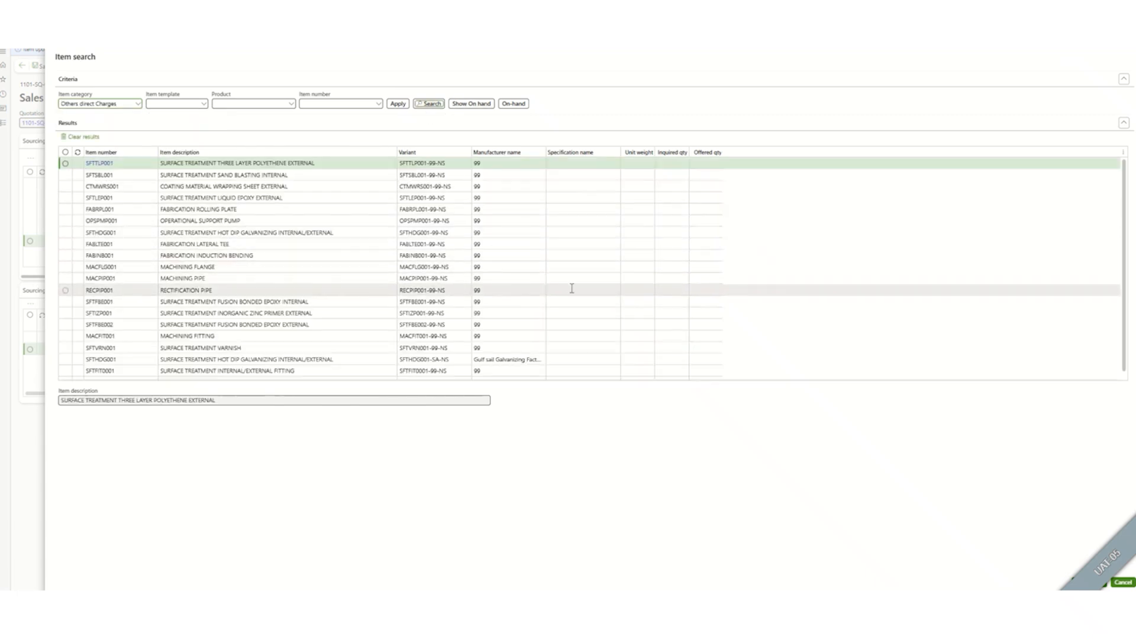
- Add the MACHINING PIPE item MACPIP001 with an inquired quantity of 100 and review the Make line's components
{"action": "left_click", "coordinate": [668, 279]}
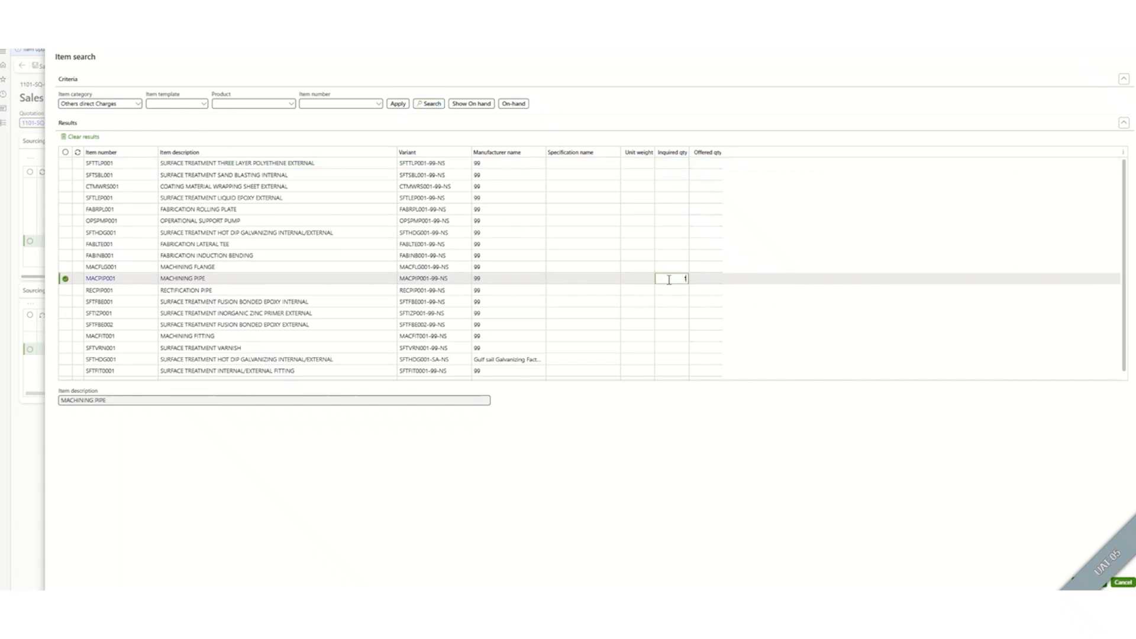
{"action": "type", "text": "100"}
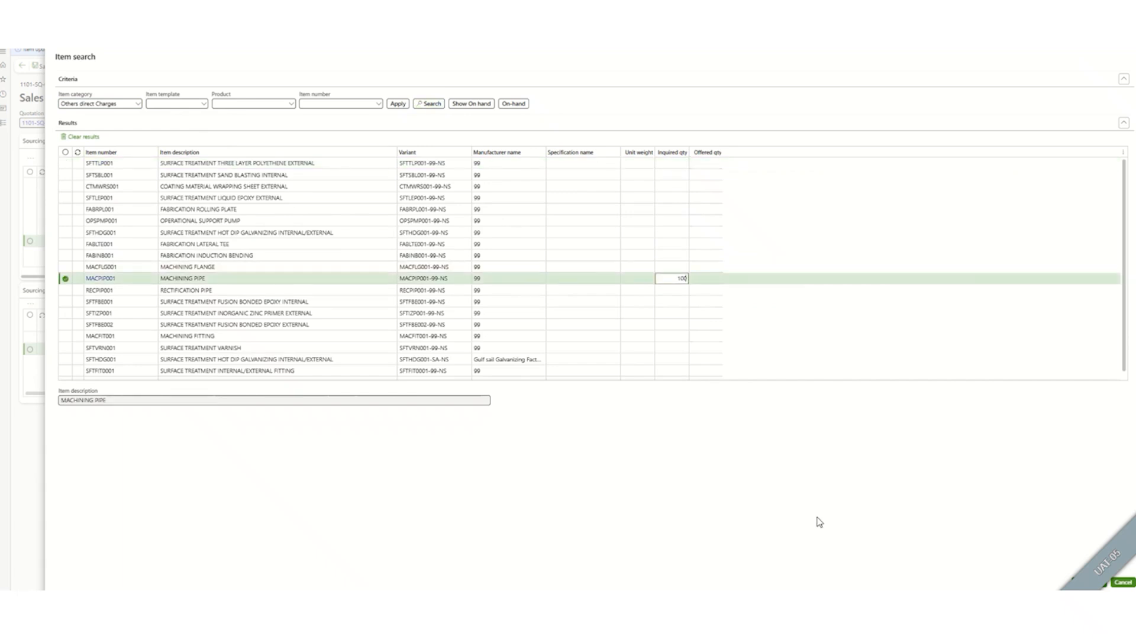
{"action": "left_click", "coordinate": [1095, 586]}
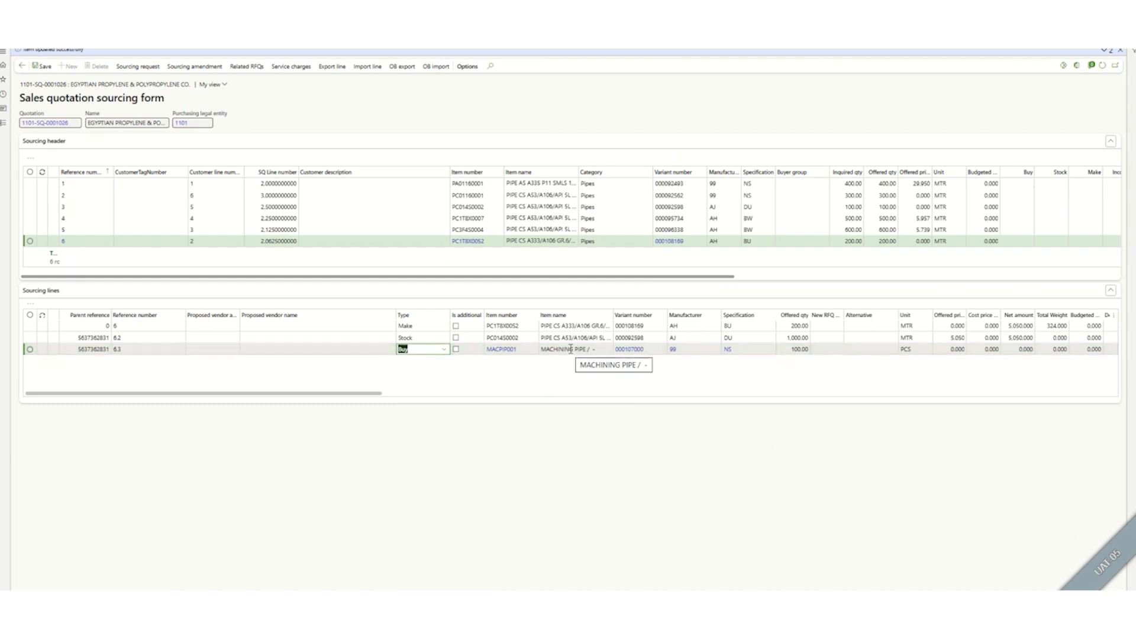
{"action": "left_click", "coordinate": [585, 337]}
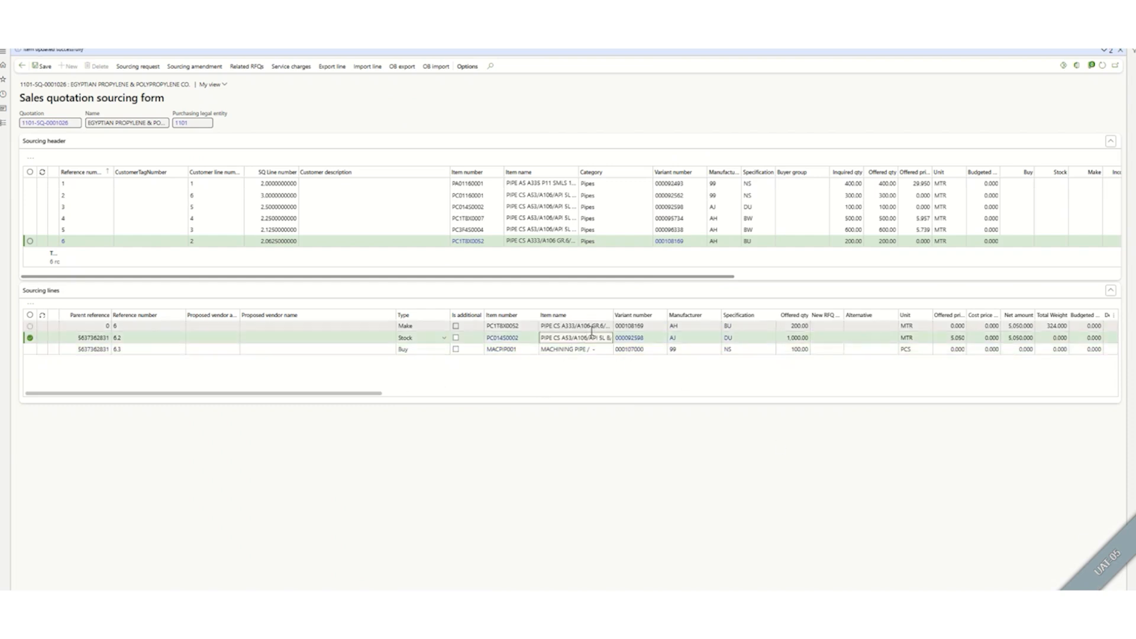
{"action": "left_click", "coordinate": [571, 326]}
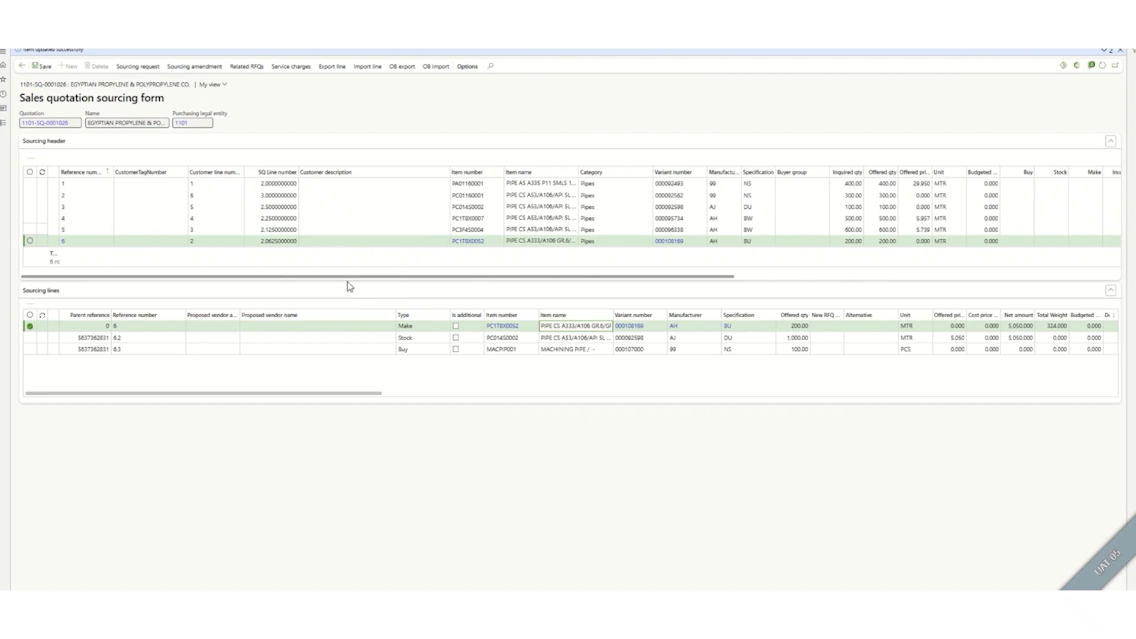
- Open the sourcing request and assign buyer group CS SMLS Pipes to the PC01160001 and PC014S0002 Buy lines
{"action": "left_click", "coordinate": [136, 68]}
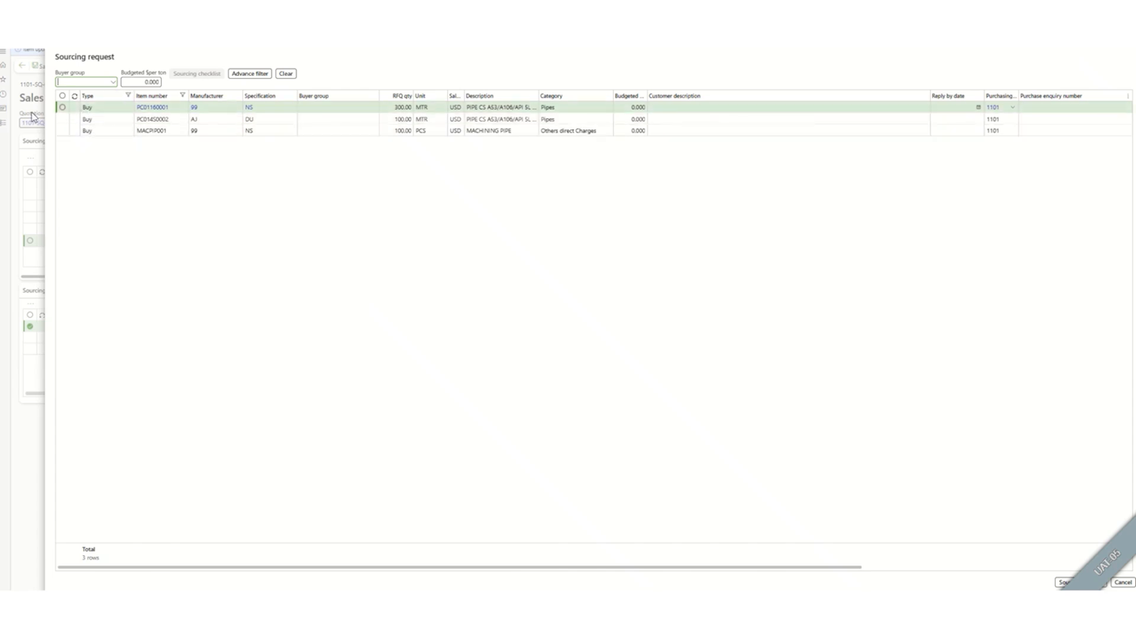
{"action": "left_click", "coordinate": [62, 107]}
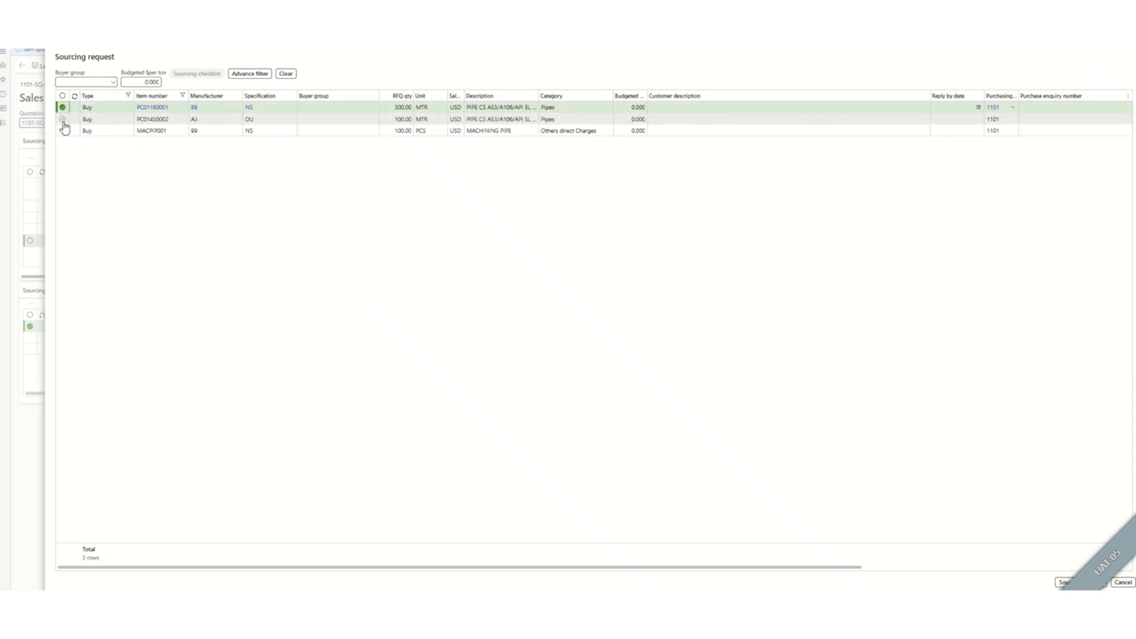
{"action": "left_click", "coordinate": [63, 119]}
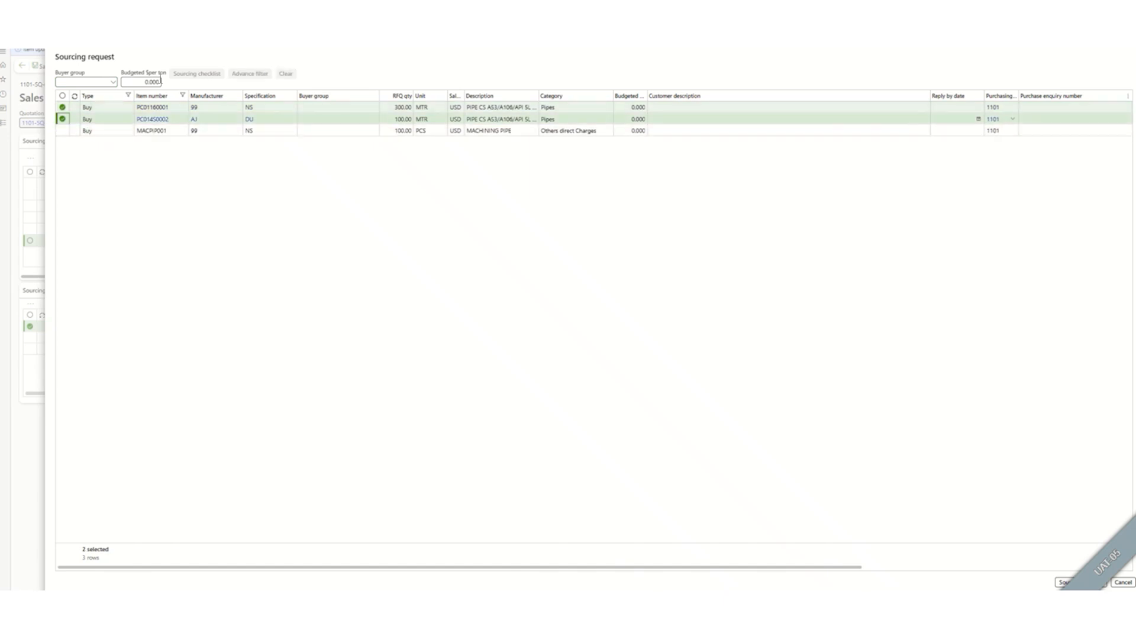
{"action": "left_click", "coordinate": [113, 82]}
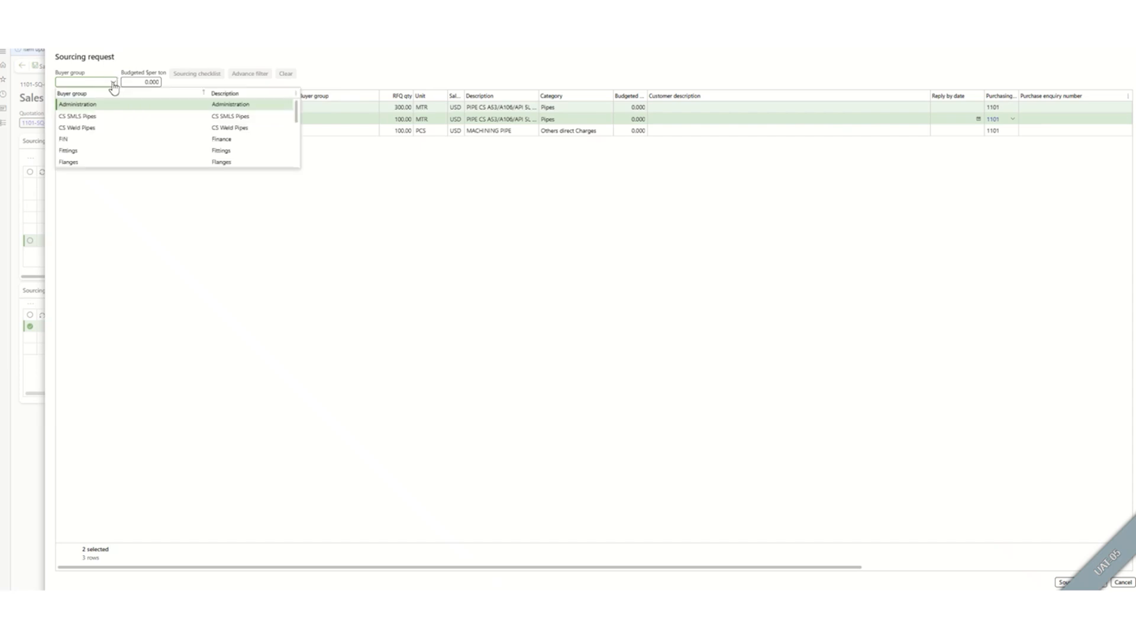
{"action": "left_click", "coordinate": [104, 118]}
{"action": "left_click", "coordinate": [63, 119]}
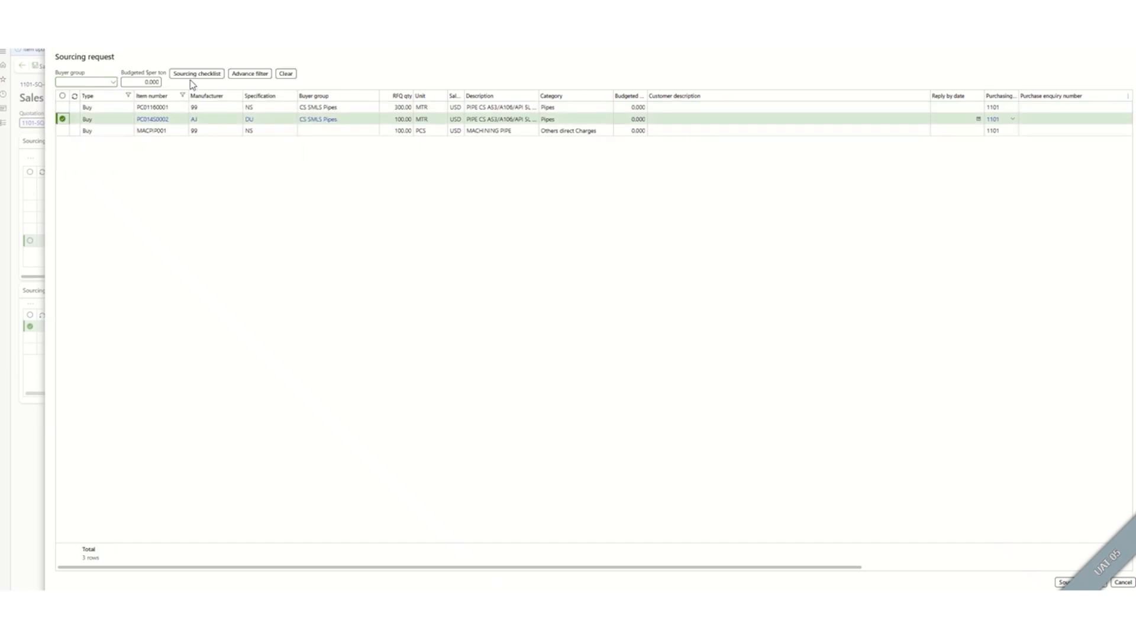
- Check the sourcing checklist of the PC014S0002 line and assign buyer group VAS to the MACPIP001 Buy line
{"action": "left_click", "coordinate": [192, 75]}
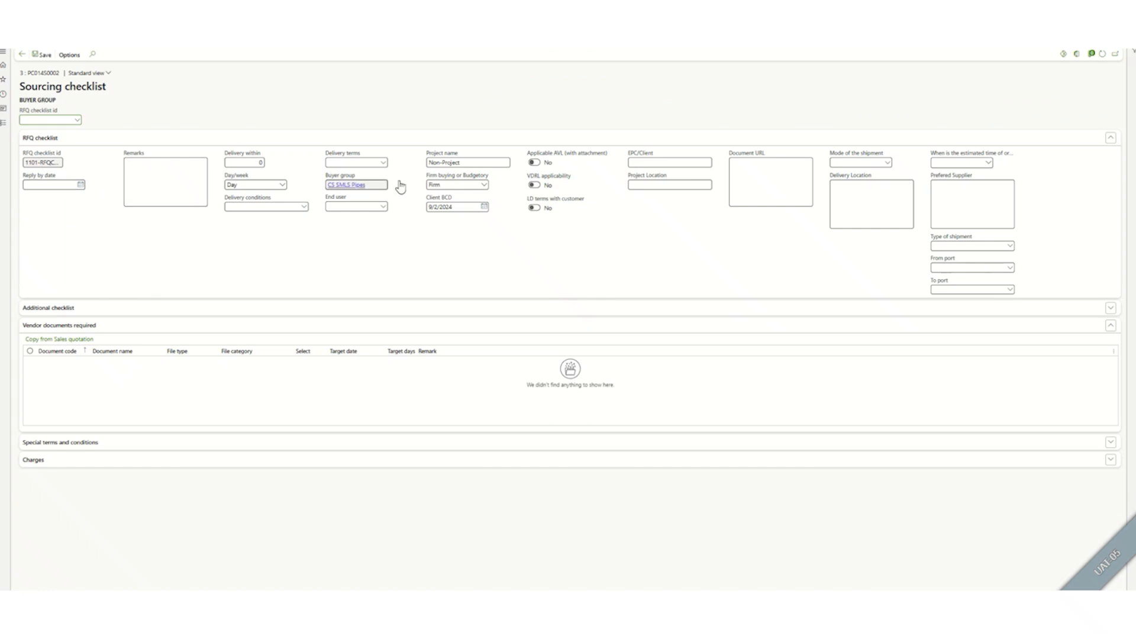
{"action": "left_click", "coordinate": [22, 54]}
{"action": "left_click", "coordinate": [111, 146]}
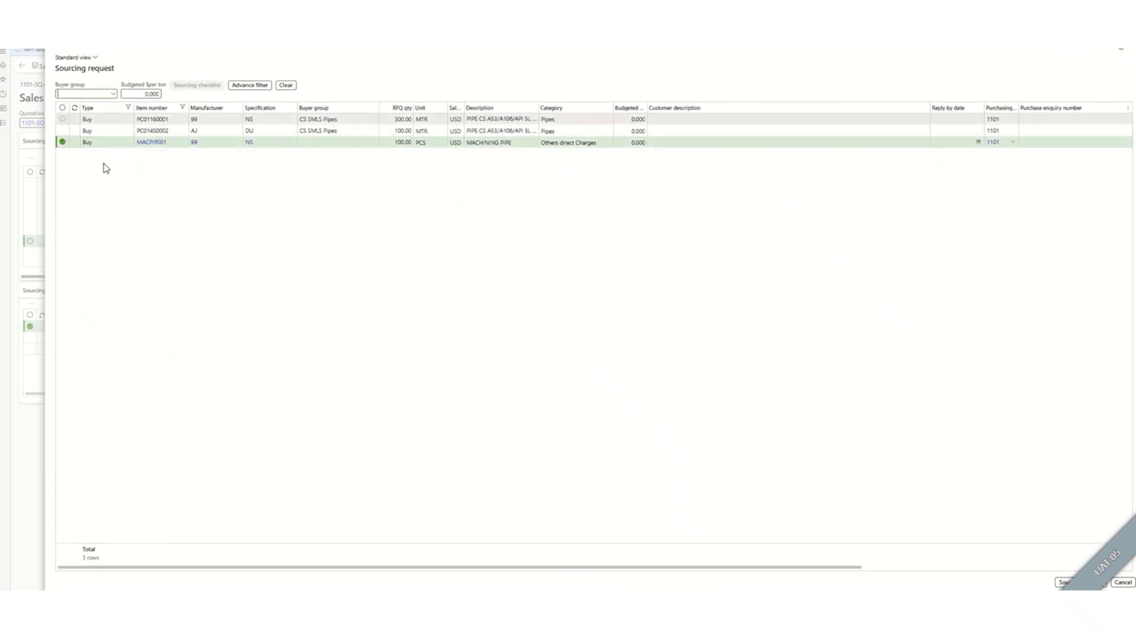
{"action": "scroll", "coordinate": [98, 175], "scroll_direction": "down", "scroll_amount": 3}
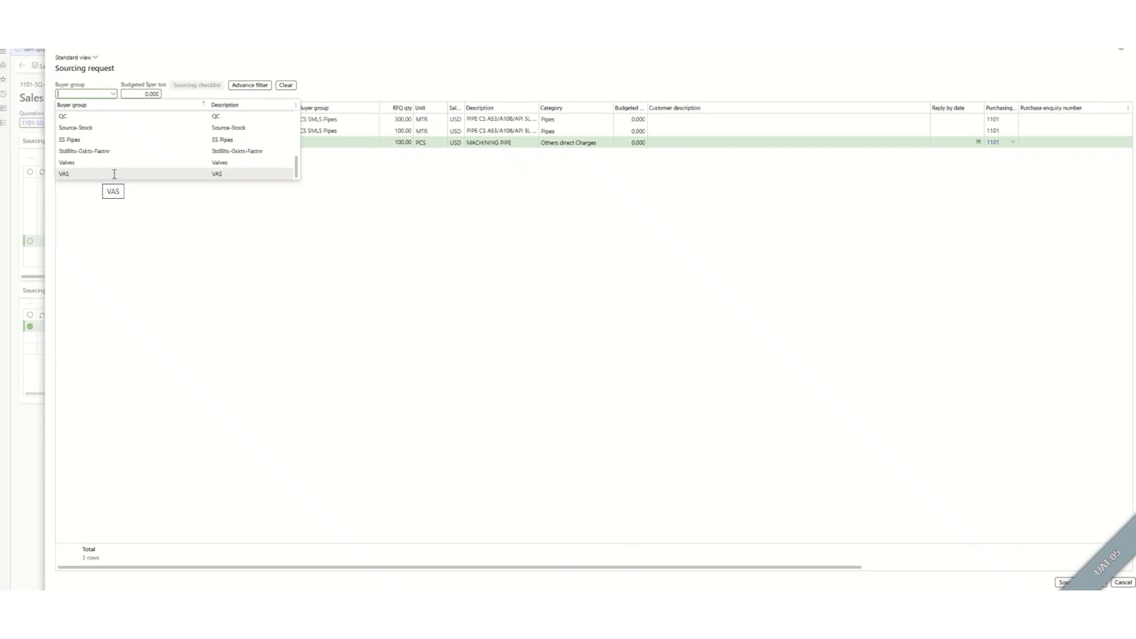
{"action": "left_click", "coordinate": [114, 174]}
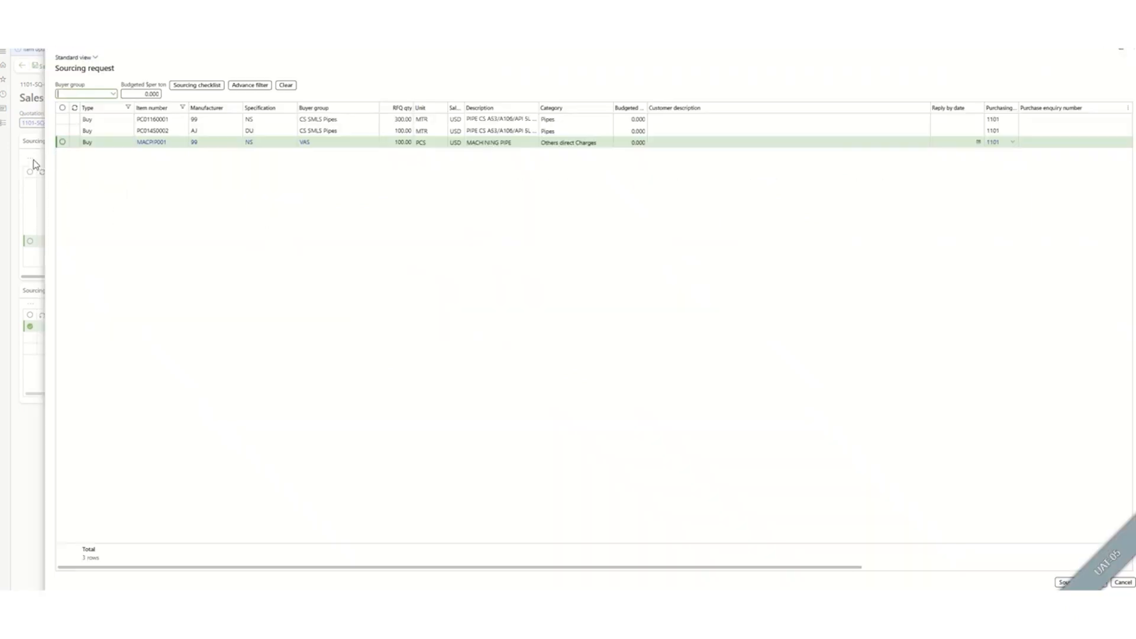
- Check the MACPIP001 line's sourcing checklist, submit the sourcing request for all three Buy lines and return to the sales quotation
{"action": "left_click", "coordinate": [198, 86]}
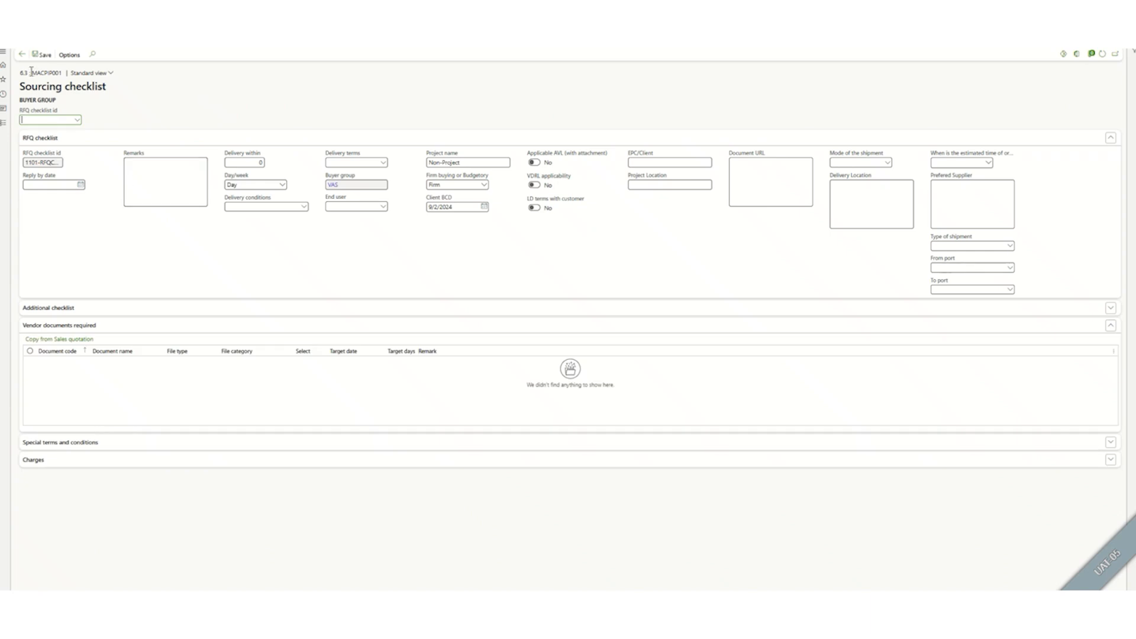
{"action": "left_click", "coordinate": [22, 54]}
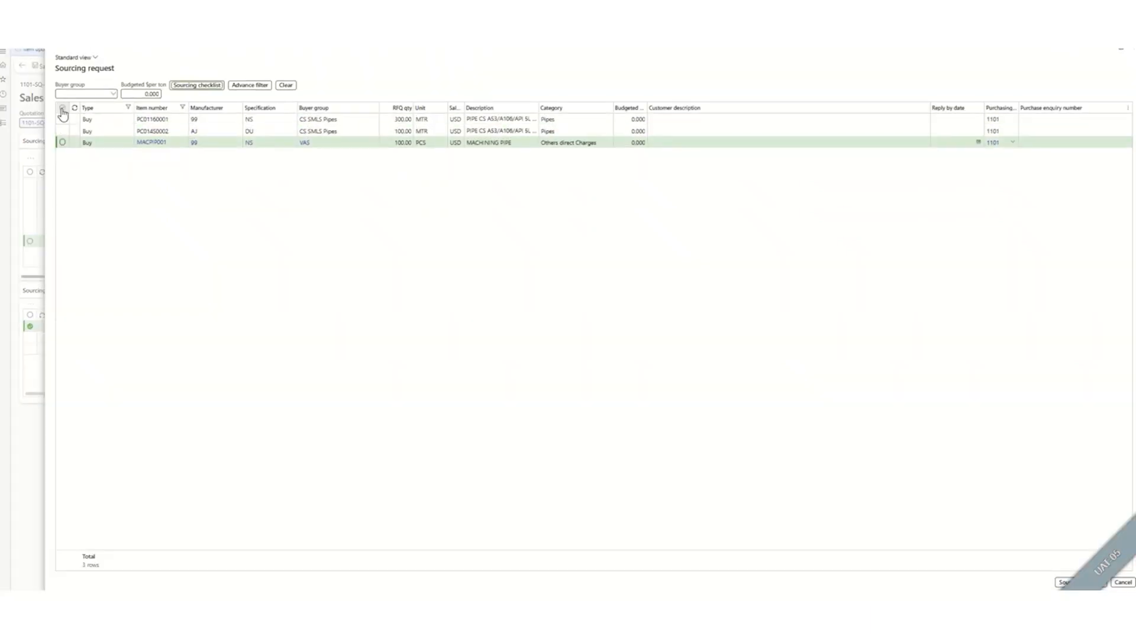
{"action": "left_click", "coordinate": [63, 109]}
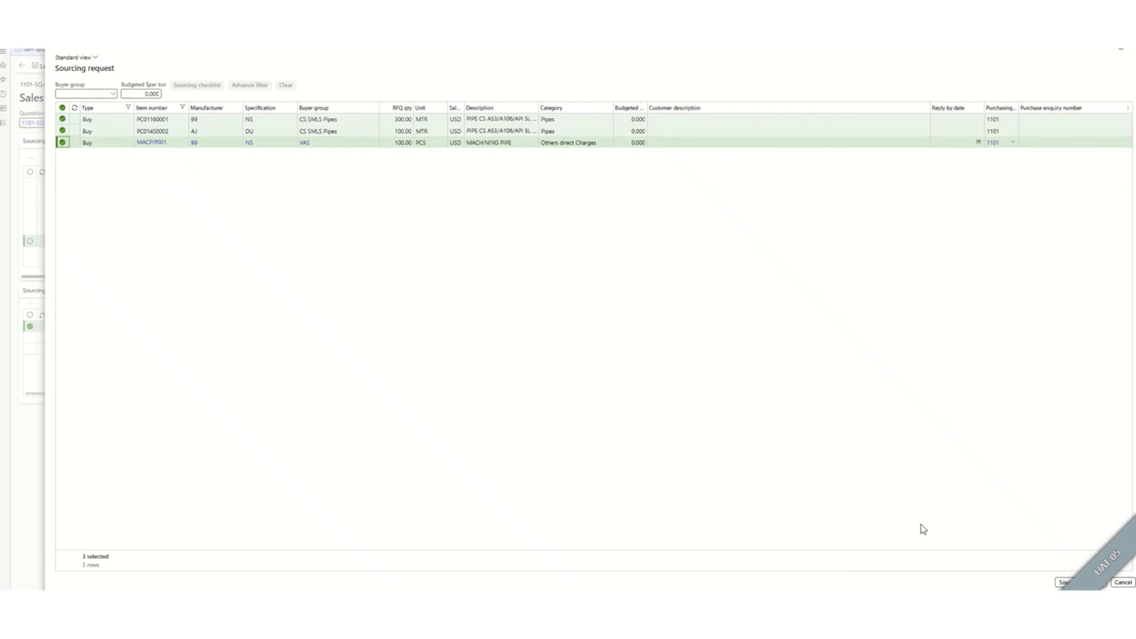
{"action": "left_click", "coordinate": [1064, 584]}
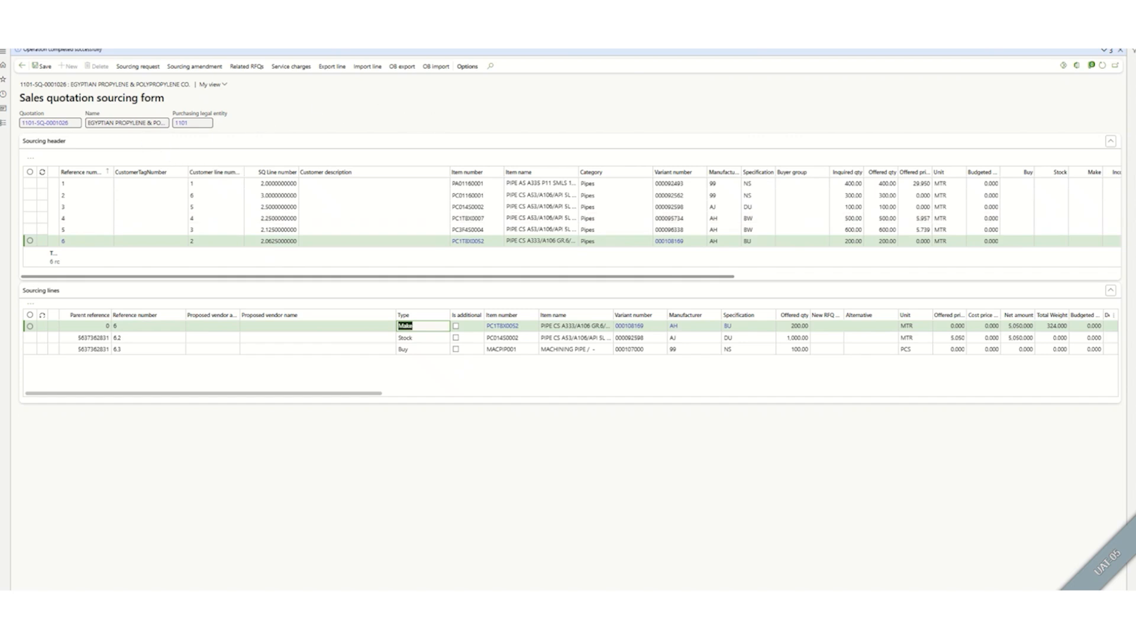
{"action": "key", "text": "Escape"}
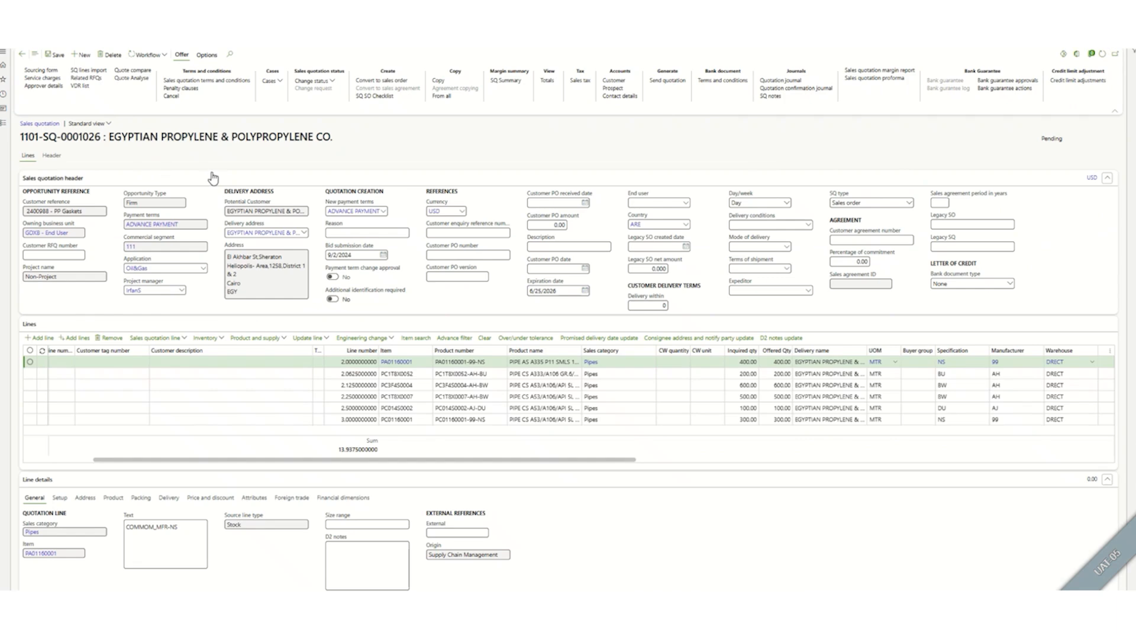
- Open the quotation's quote comparison and examine the vendor prices, lowest vendor columns and vendor details for the requested items
{"action": "left_click", "coordinate": [144, 72]}
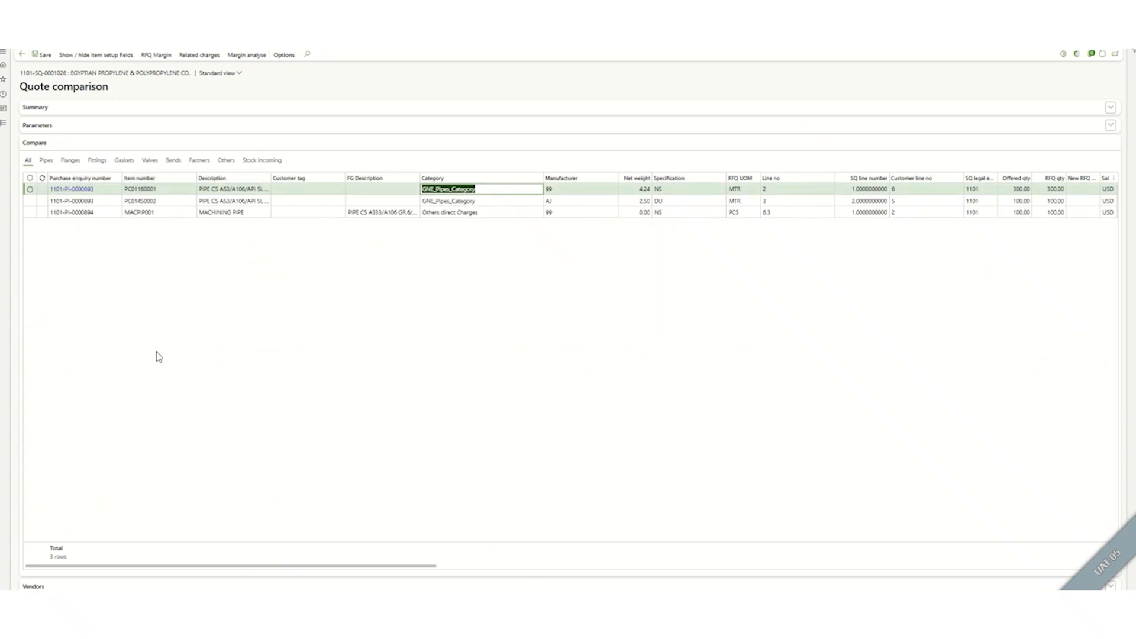
{"action": "left_click_drag", "start_coordinate": [274, 566], "coordinate": [611, 588]}
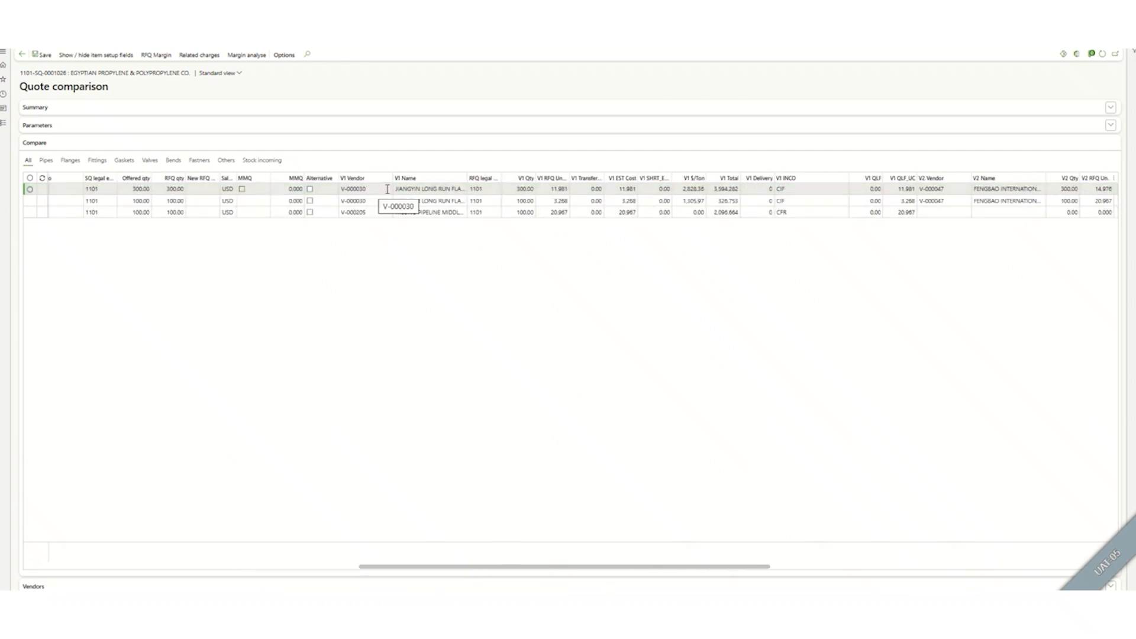
{"action": "left_click", "coordinate": [348, 190]}
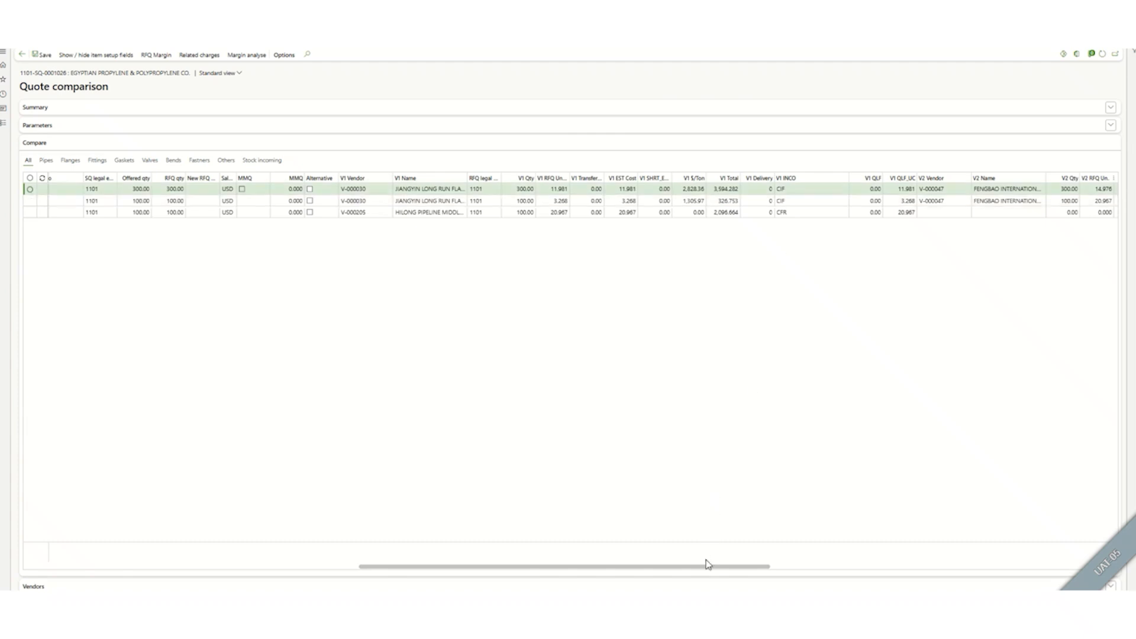
{"action": "left_click_drag", "start_coordinate": [708, 569], "coordinate": [848, 573]}
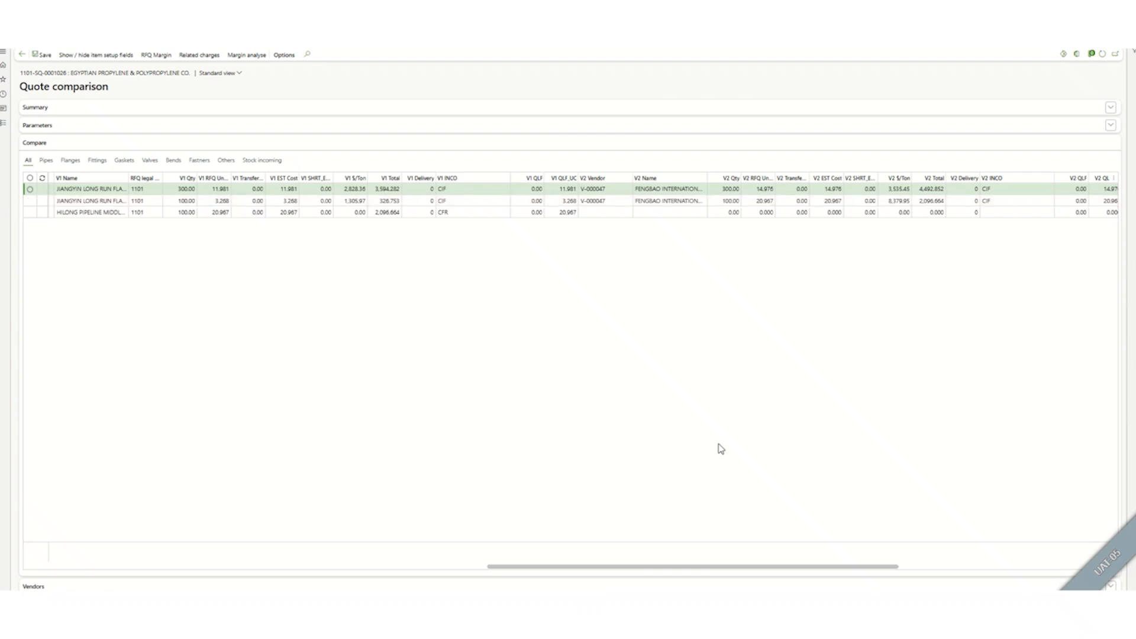
{"action": "left_click_drag", "start_coordinate": [790, 570], "coordinate": [1022, 576]}
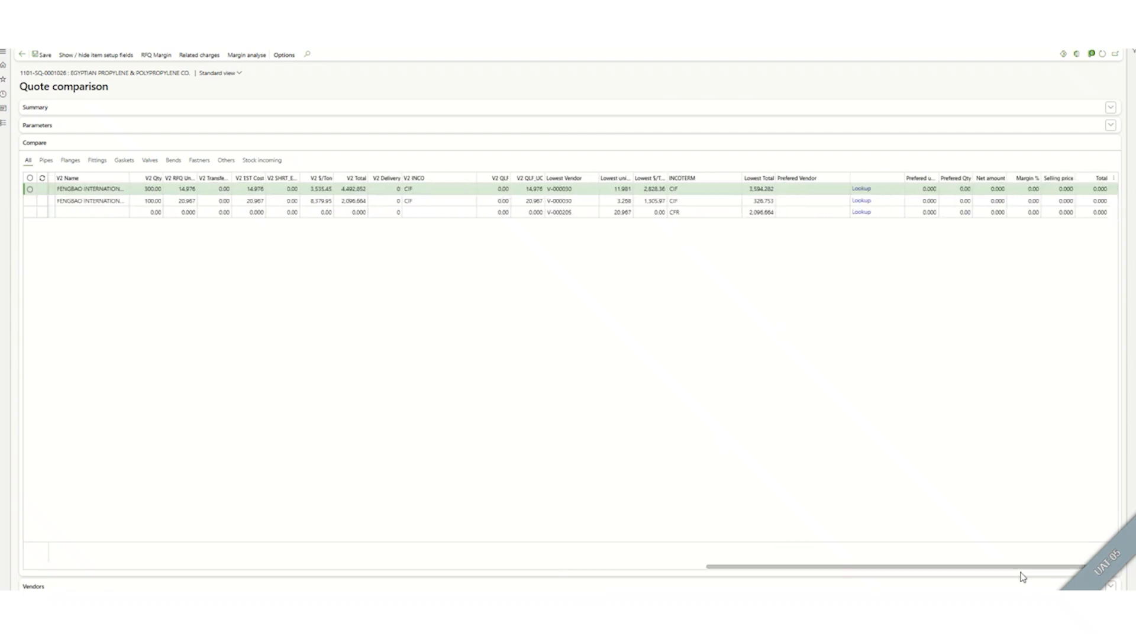
{"action": "left_click", "coordinate": [568, 189]}
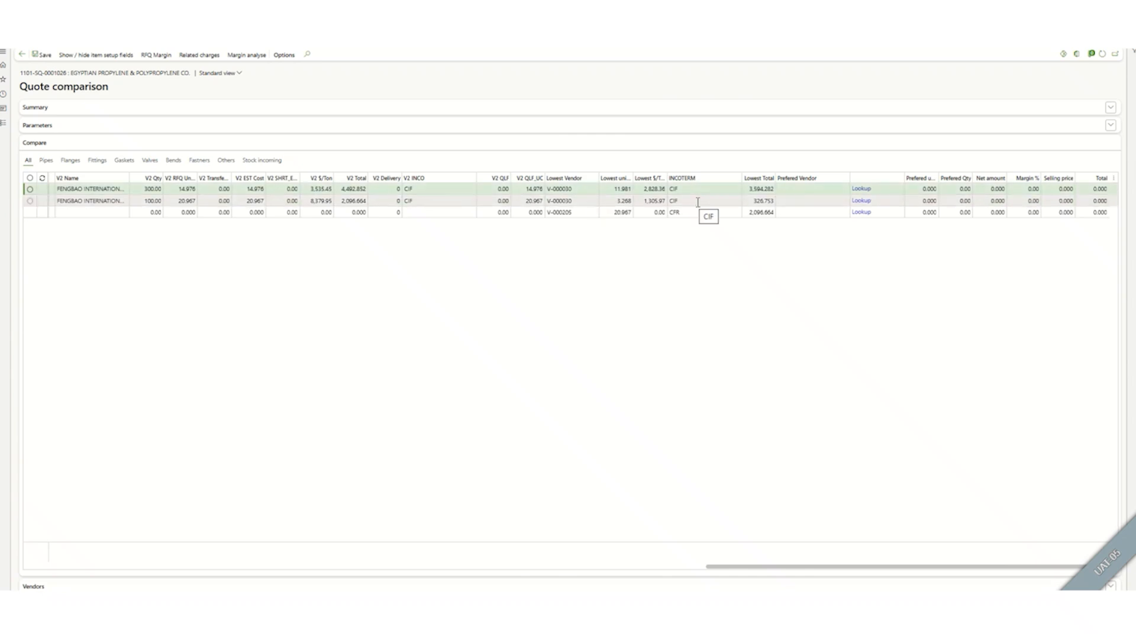
{"action": "left_click", "coordinate": [220, 587]}
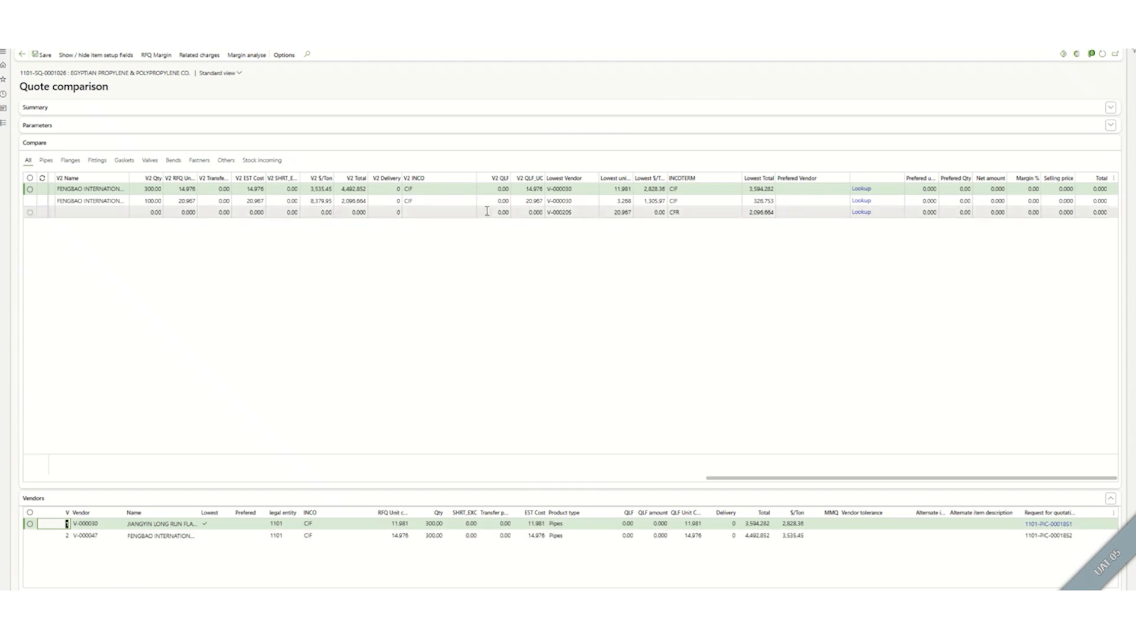
- Choose JIANGYIN LONG RUN as the preferred vendor for the PC01160001 and PC014S0002 comparison lines
{"action": "left_click", "coordinate": [863, 189]}
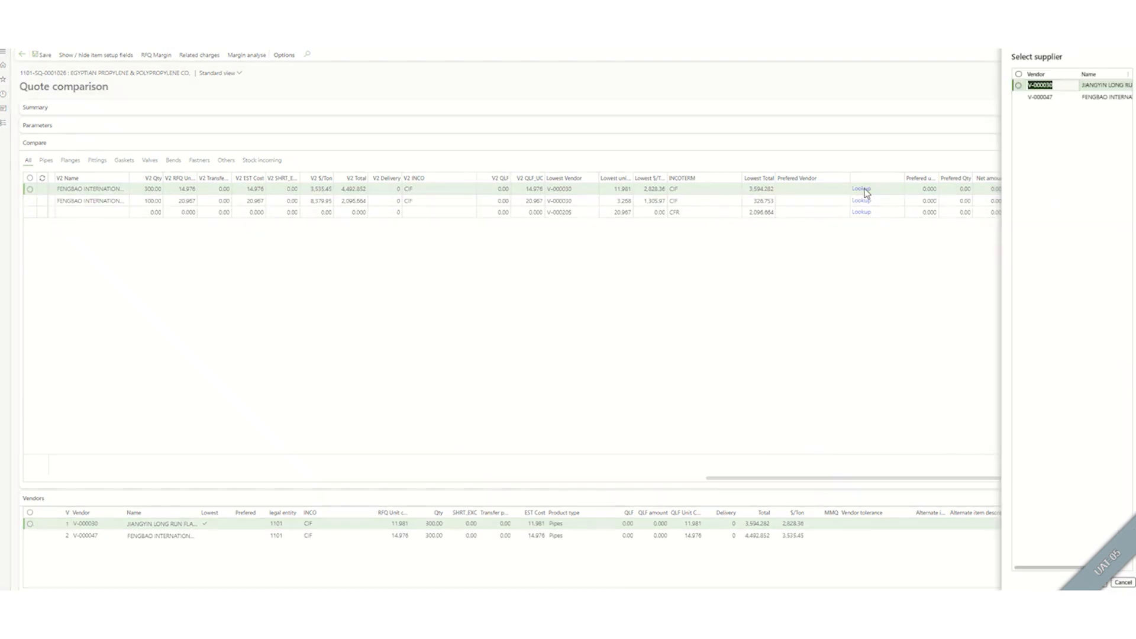
{"action": "left_click", "coordinate": [1019, 86]}
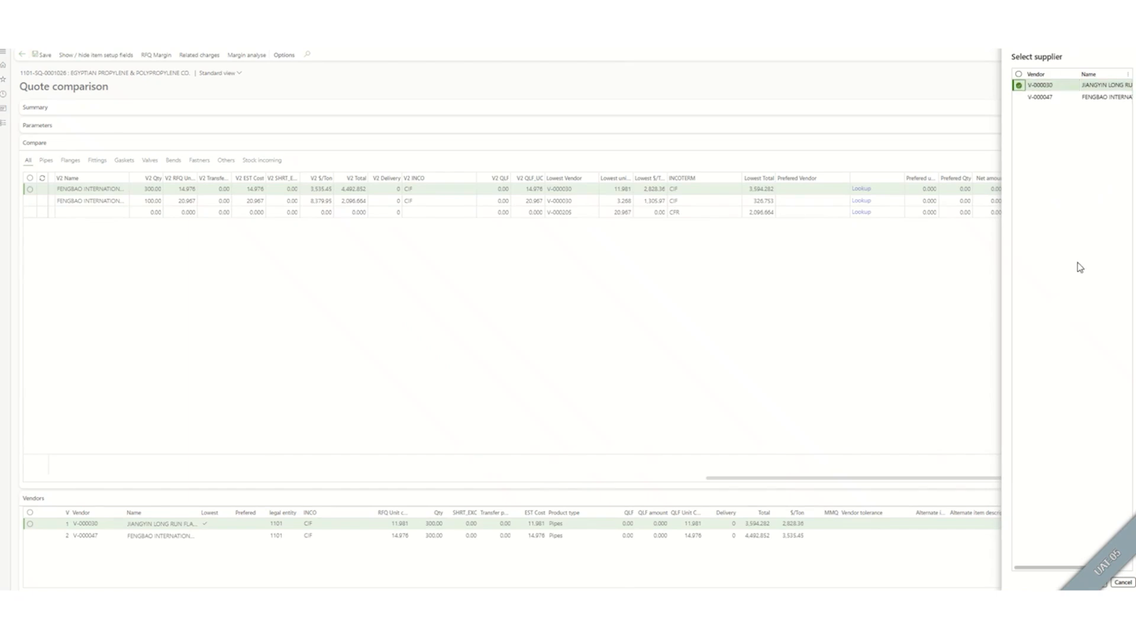
{"action": "left_click", "coordinate": [1095, 584]}
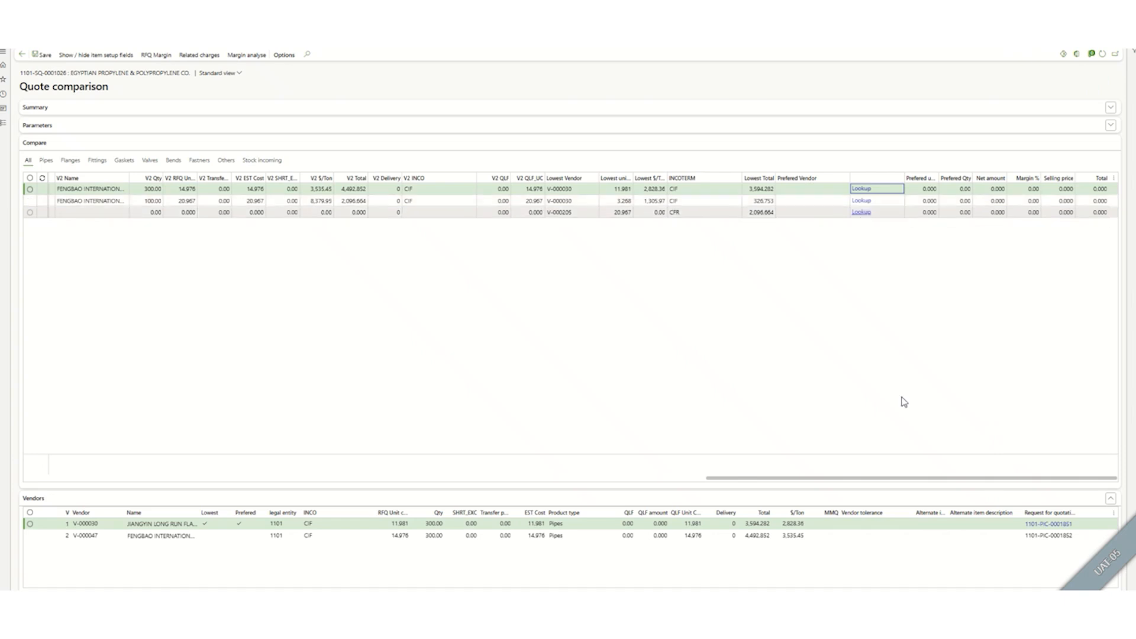
{"action": "mouse_move", "coordinate": [913, 482]}
{"action": "left_mouse_down"}
{"action": "mouse_move", "coordinate": [81, 490]}
{"action": "mouse_move", "coordinate": [920, 491]}
{"action": "left_mouse_up"}
{"action": "left_click", "coordinate": [885, 201]}
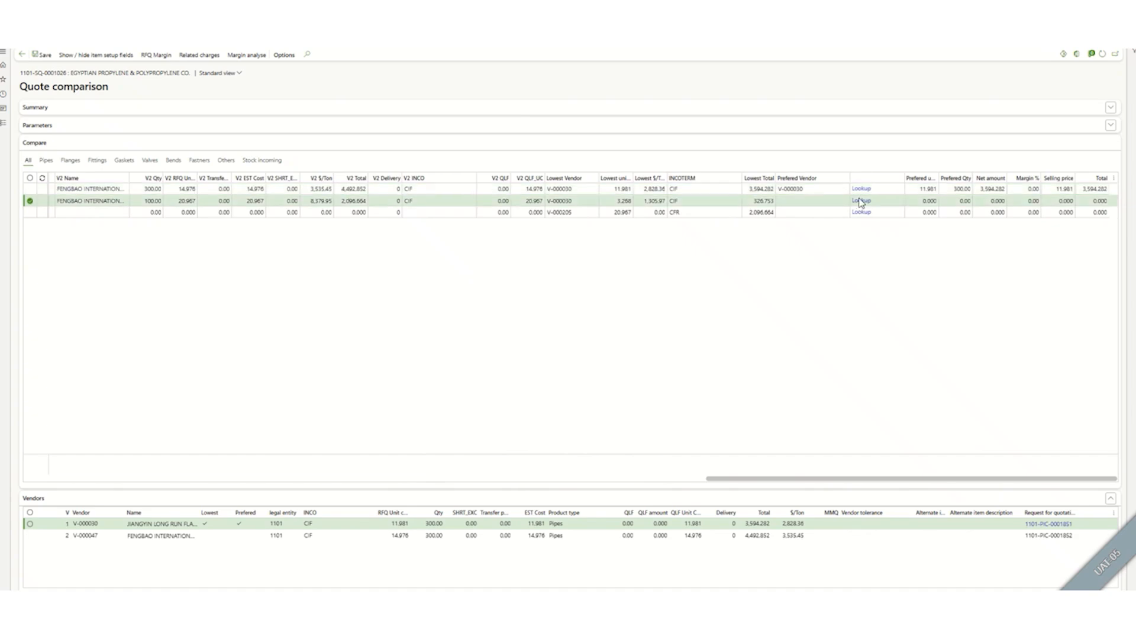
{"action": "left_click", "coordinate": [862, 201]}
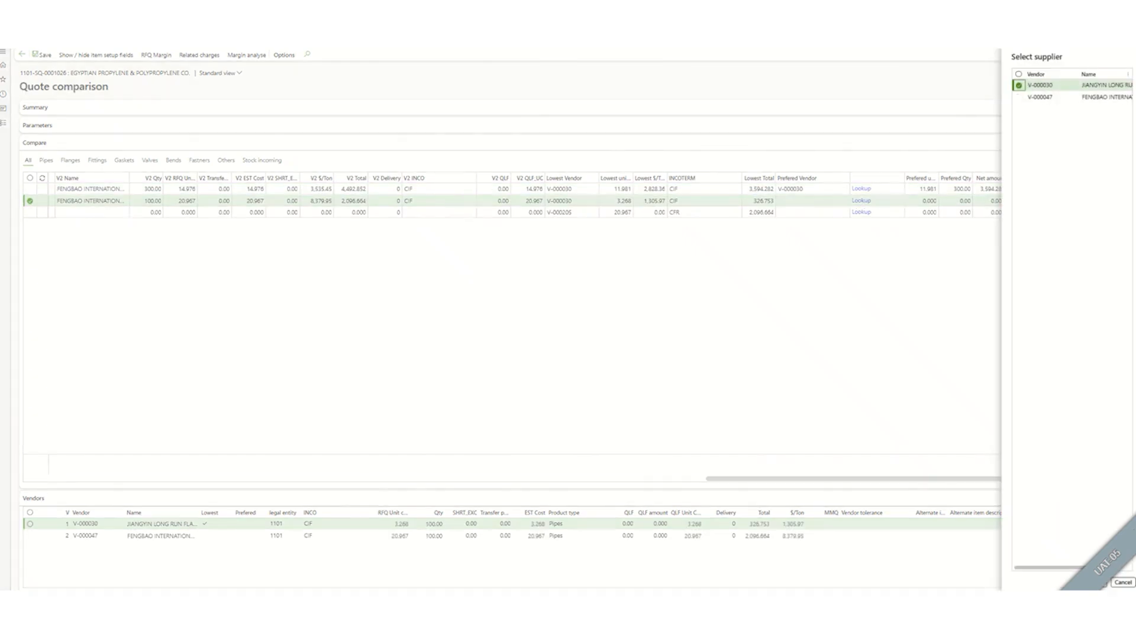
{"action": "left_click", "coordinate": [1104, 583]}
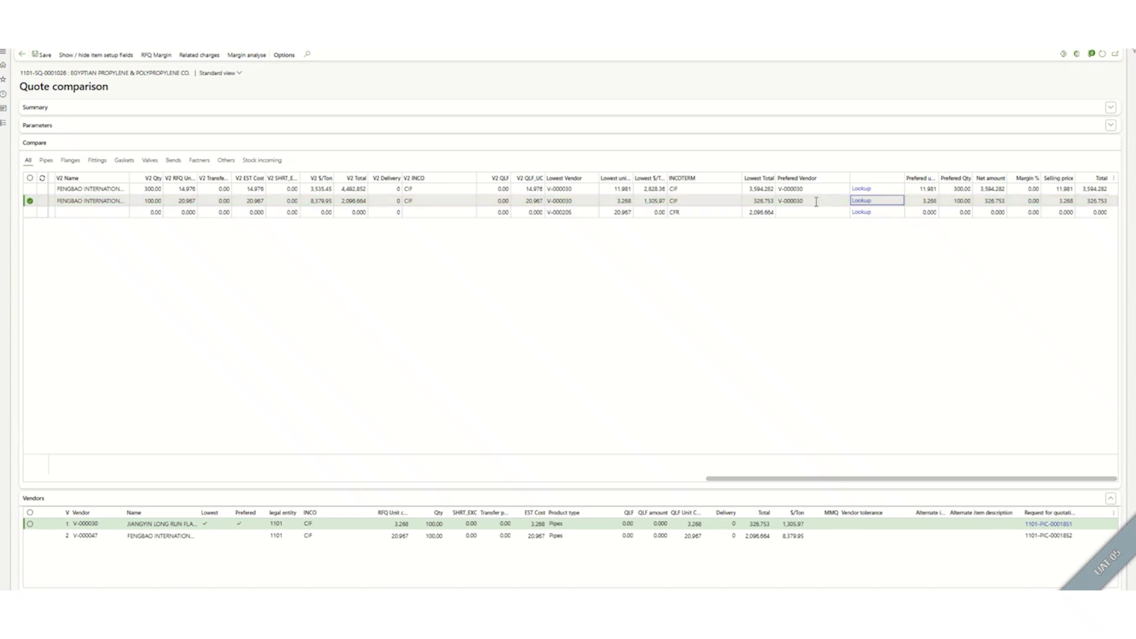
- Choose HILONG PIPELINE as the preferred vendor for the MACPIP001 machining line
{"action": "left_click", "coordinate": [868, 217]}
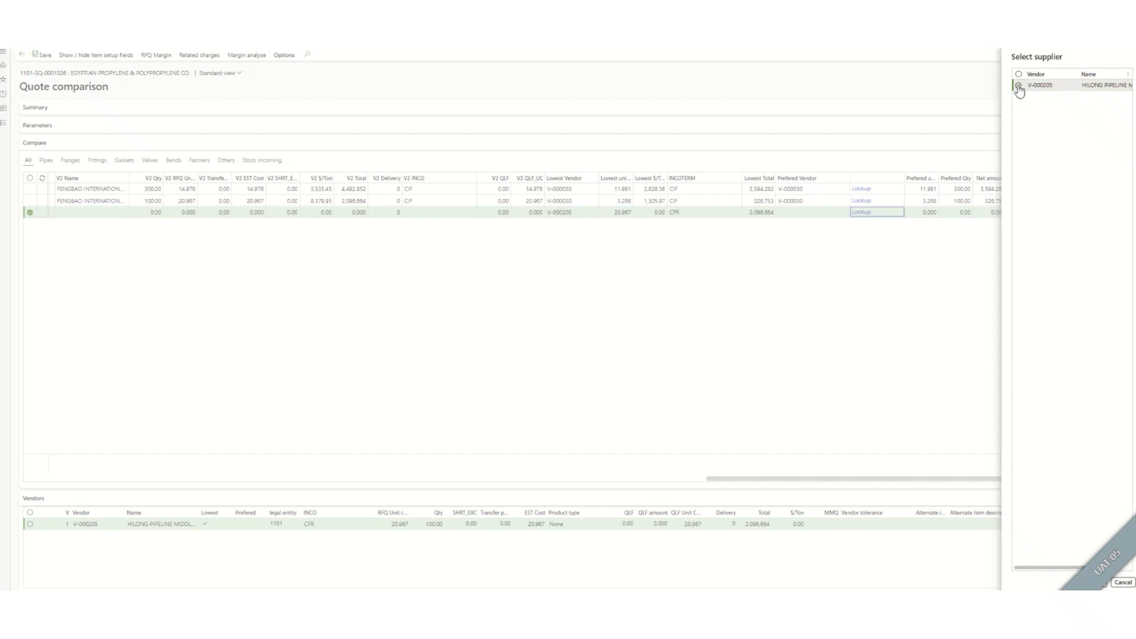
{"action": "left_click", "coordinate": [1018, 86]}
{"action": "left_click", "coordinate": [1101, 582]}
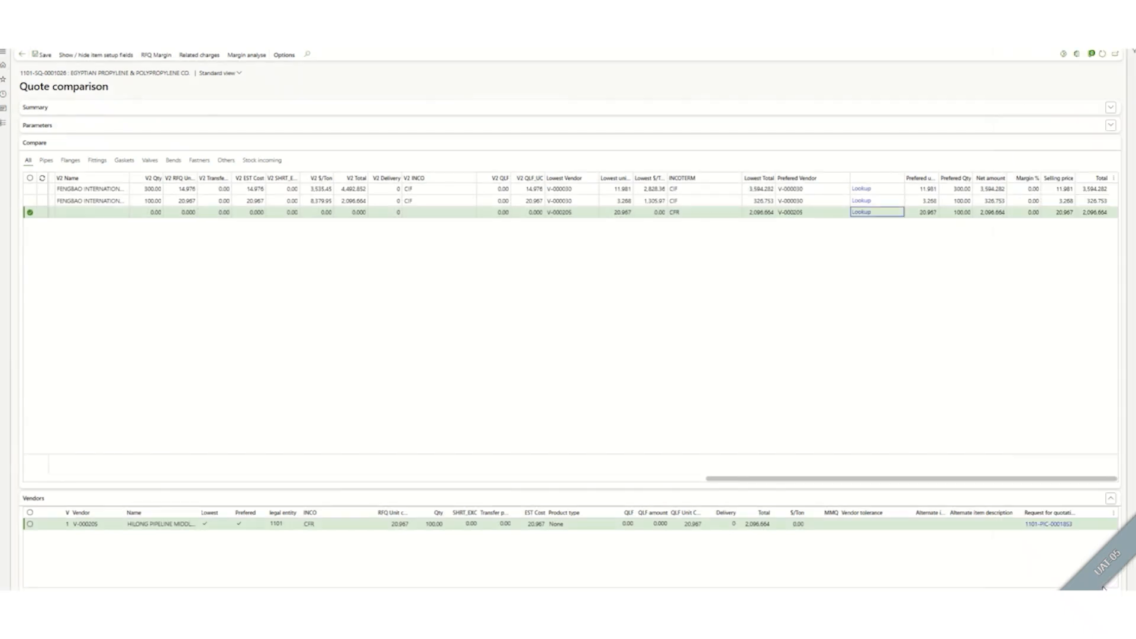
- Expand the quote comparison summary and refresh it to review the material cost, margin and sales price totals
{"action": "left_click", "coordinate": [891, 112]}
{"action": "left_click", "coordinate": [1102, 54]}
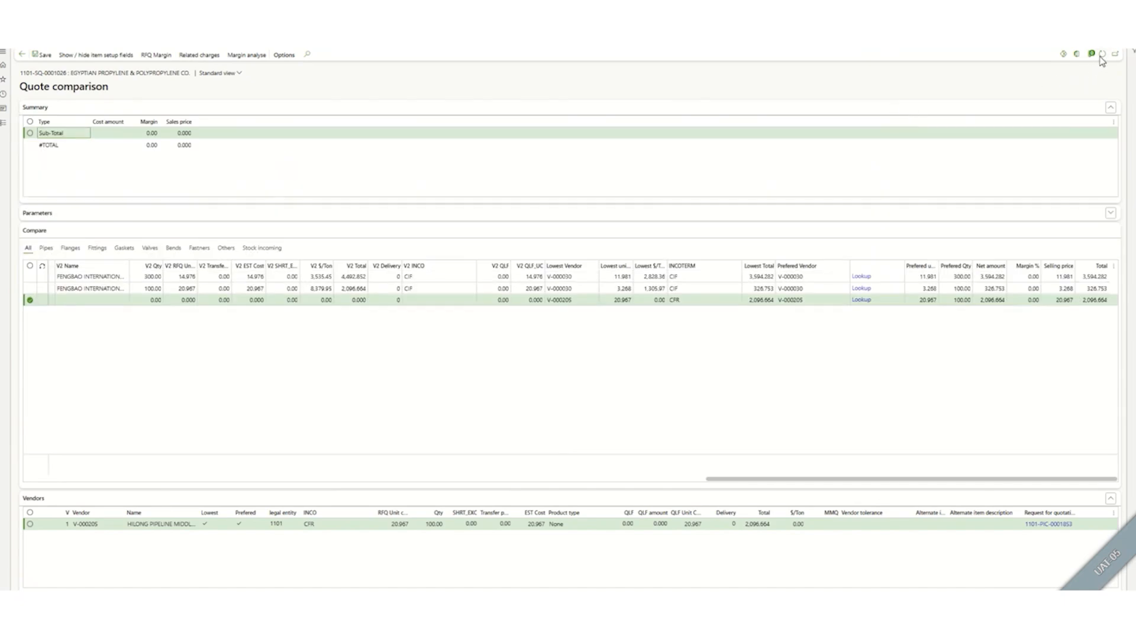
{"action": "left_click", "coordinate": [104, 133]}
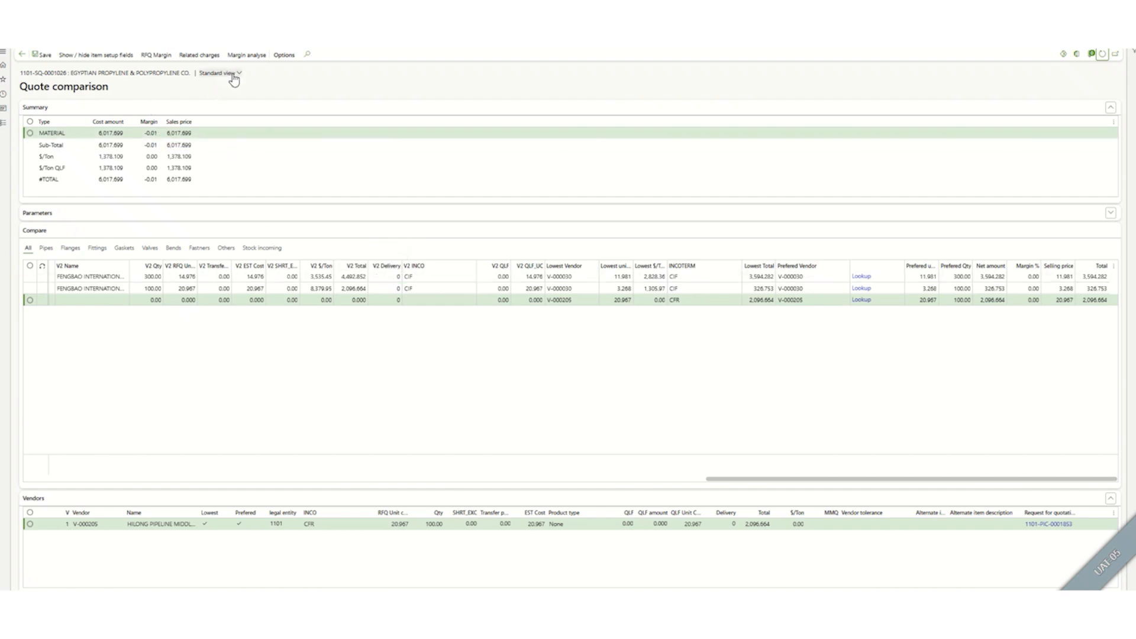
- Open the margin analysis, calculate the quotation lines, and hide the item setup fields after reviewing them
{"action": "left_click", "coordinate": [251, 57]}
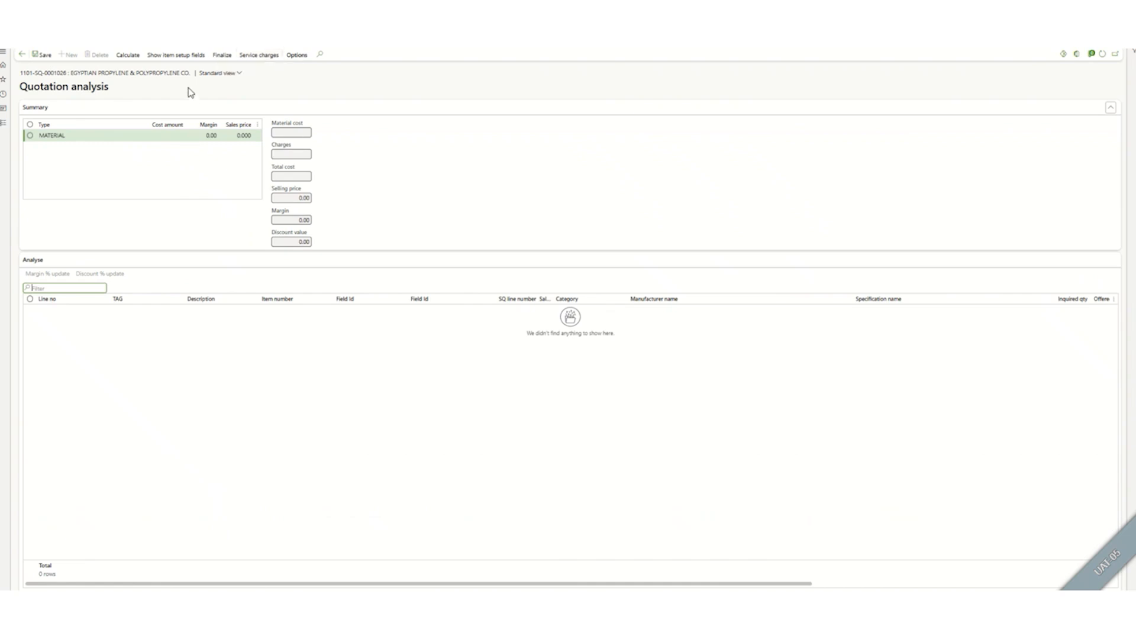
{"action": "left_click", "coordinate": [138, 54]}
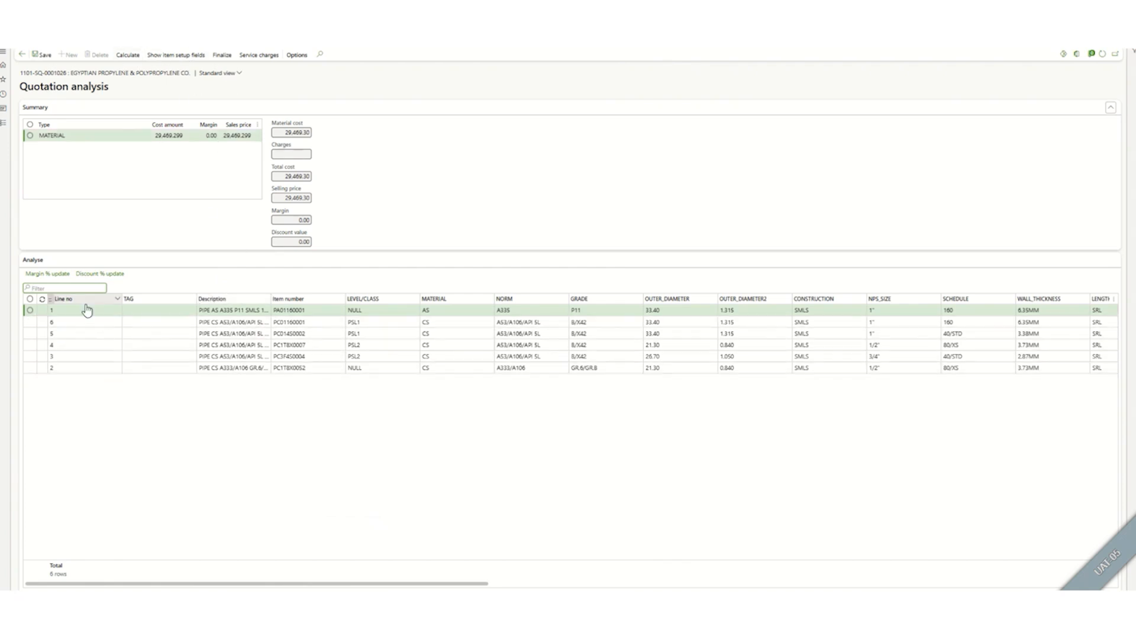
{"action": "left_click_drag", "start_coordinate": [225, 585], "coordinate": [286, 585]}
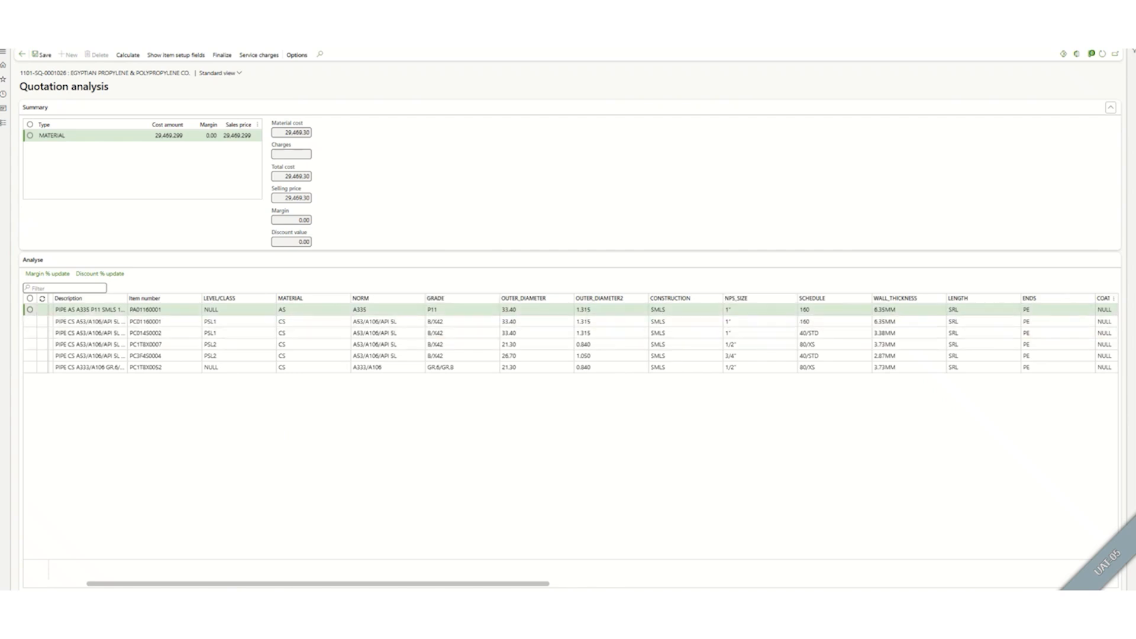
{"action": "left_click_drag", "start_coordinate": [361, 586], "coordinate": [468, 586]}
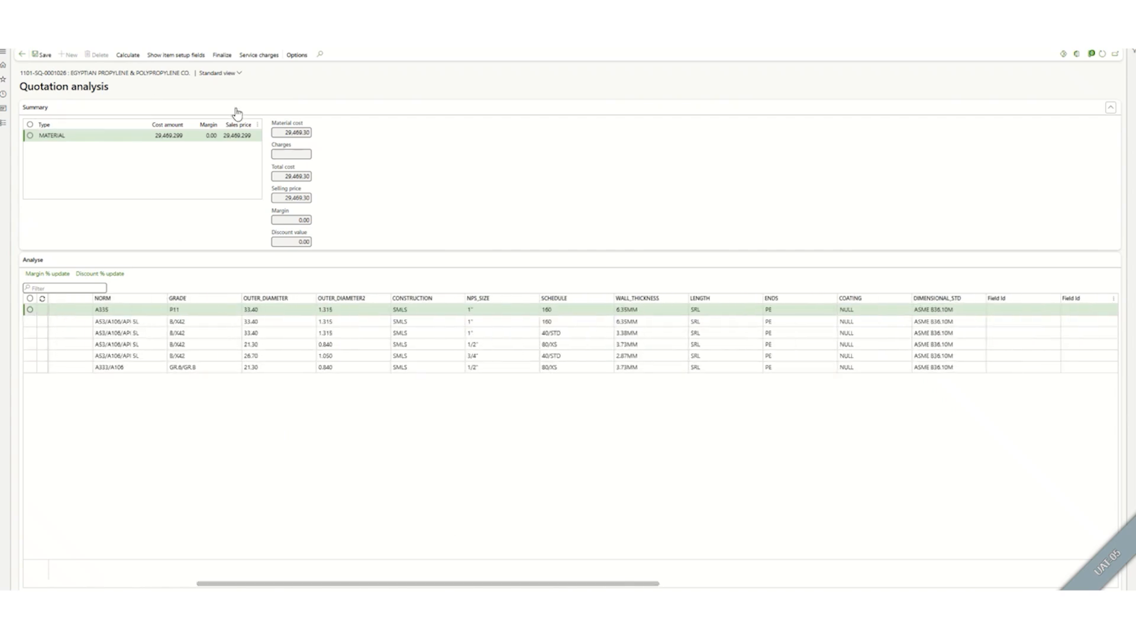
{"action": "left_click", "coordinate": [164, 56]}
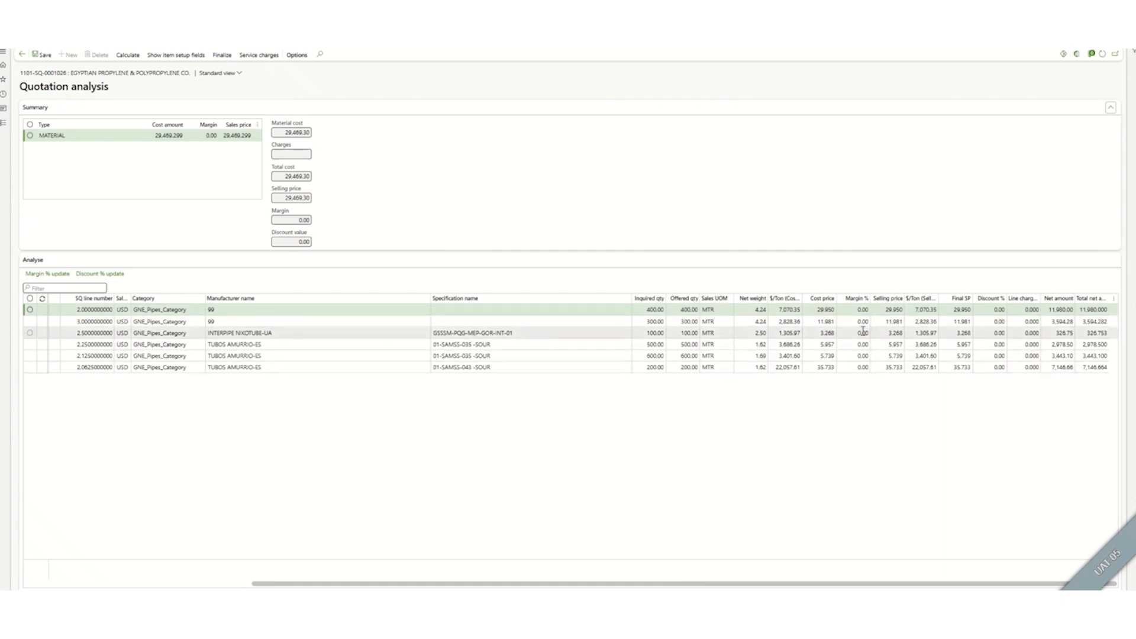
- Set the margin of quotation line 2.0 for item PA01160001 to 10%
{"action": "left_click", "coordinate": [857, 310]}
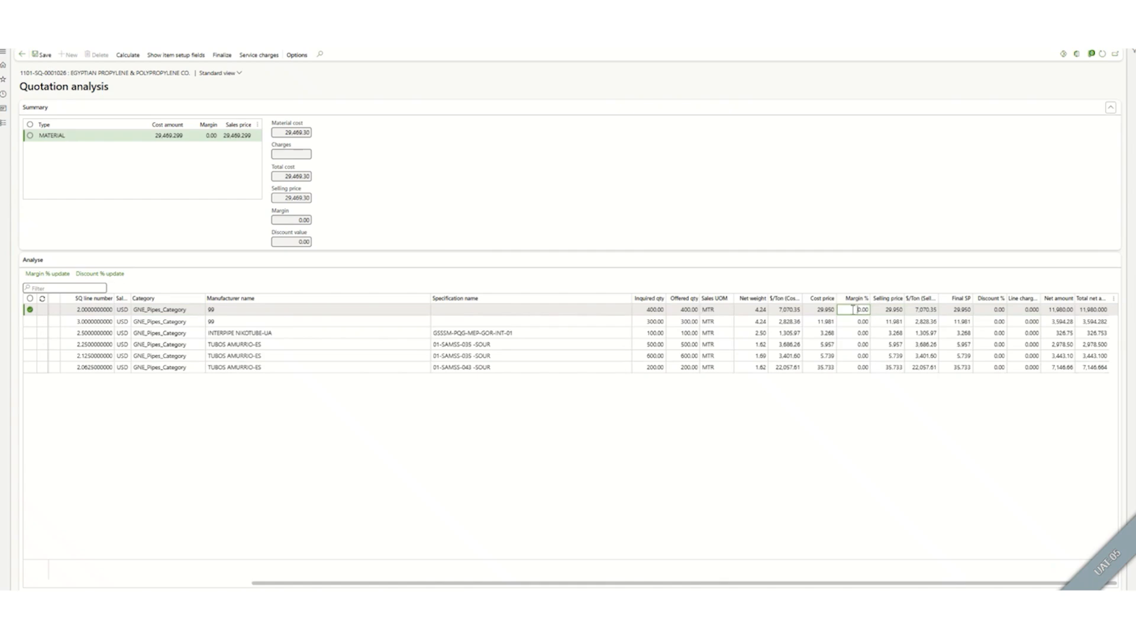
{"action": "left_click_drag", "start_coordinate": [854, 310], "coordinate": [873, 310]}
{"action": "type", "text": "10"}
{"action": "key", "text": "Tab"}
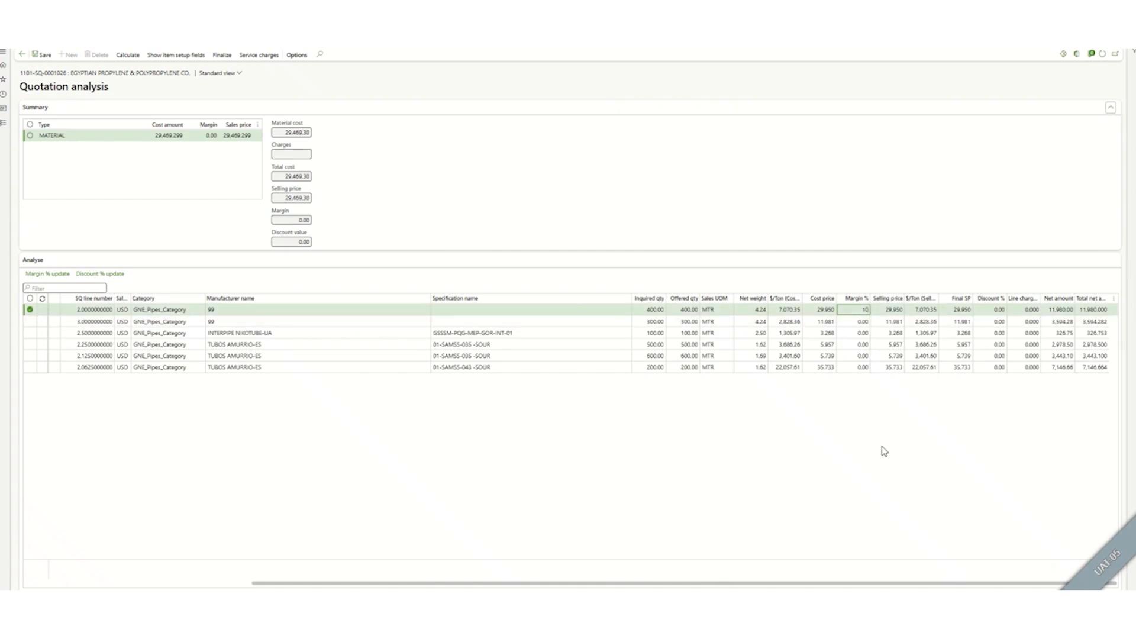
- Update the margin of the five remaining quotation lines, from SQ line 3.0 through 2.0625, to 10%
{"action": "left_click", "coordinate": [30, 322]}
{"action": "left_click", "coordinate": [31, 333]}
{"action": "left_click", "coordinate": [30, 345]}
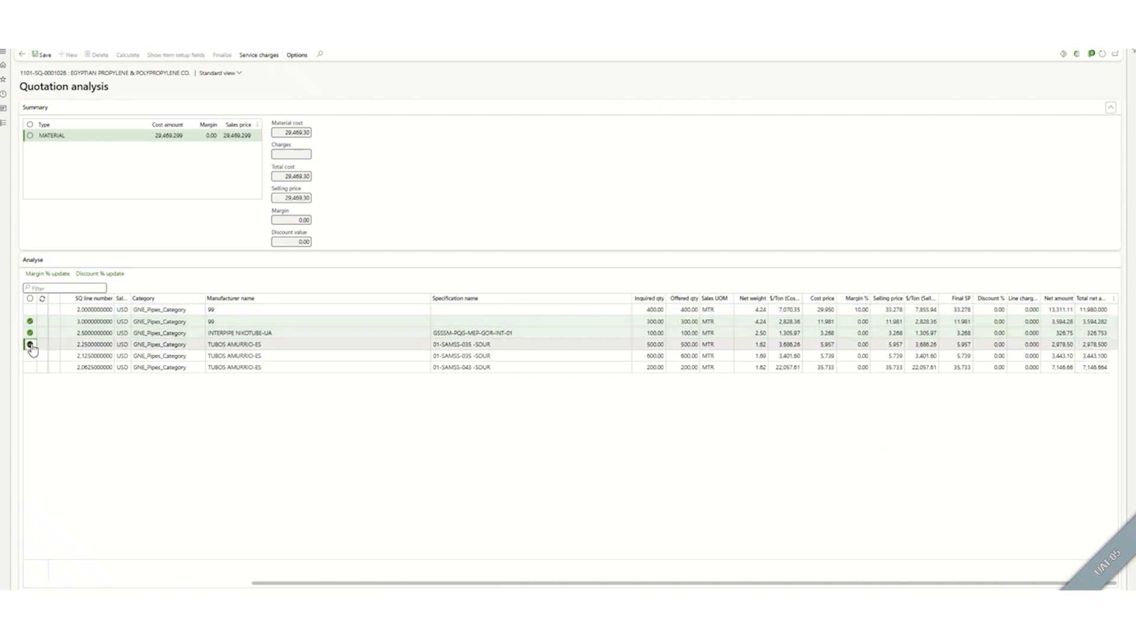
{"action": "left_click", "coordinate": [30, 356]}
{"action": "left_click", "coordinate": [30, 368]}
{"action": "left_click", "coordinate": [47, 273]}
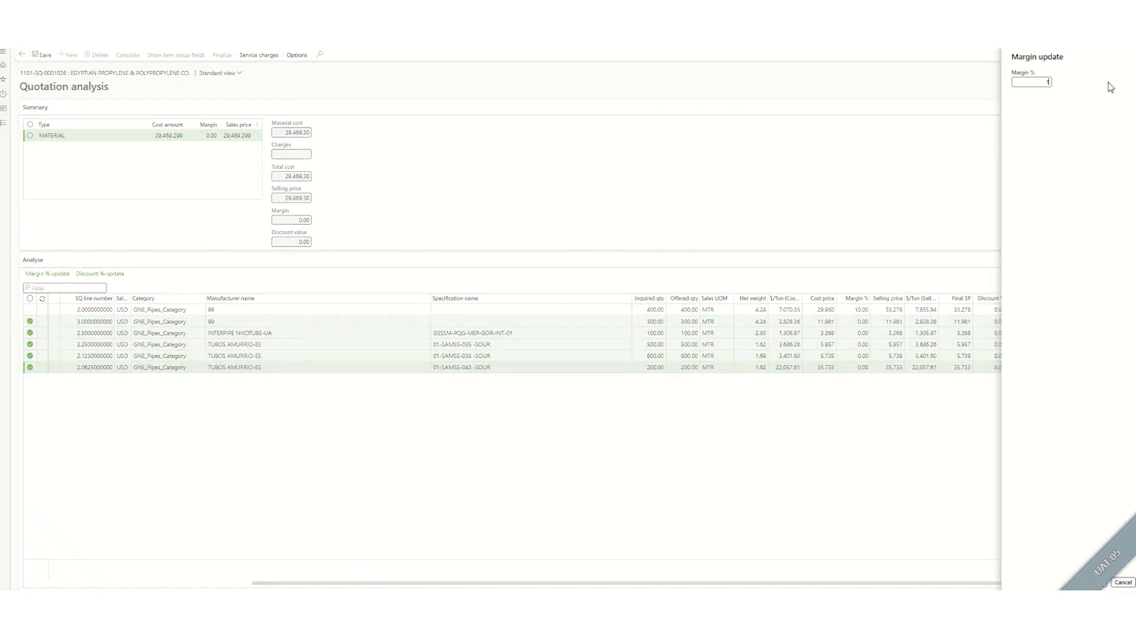
{"action": "left_click", "coordinate": [1104, 586]}
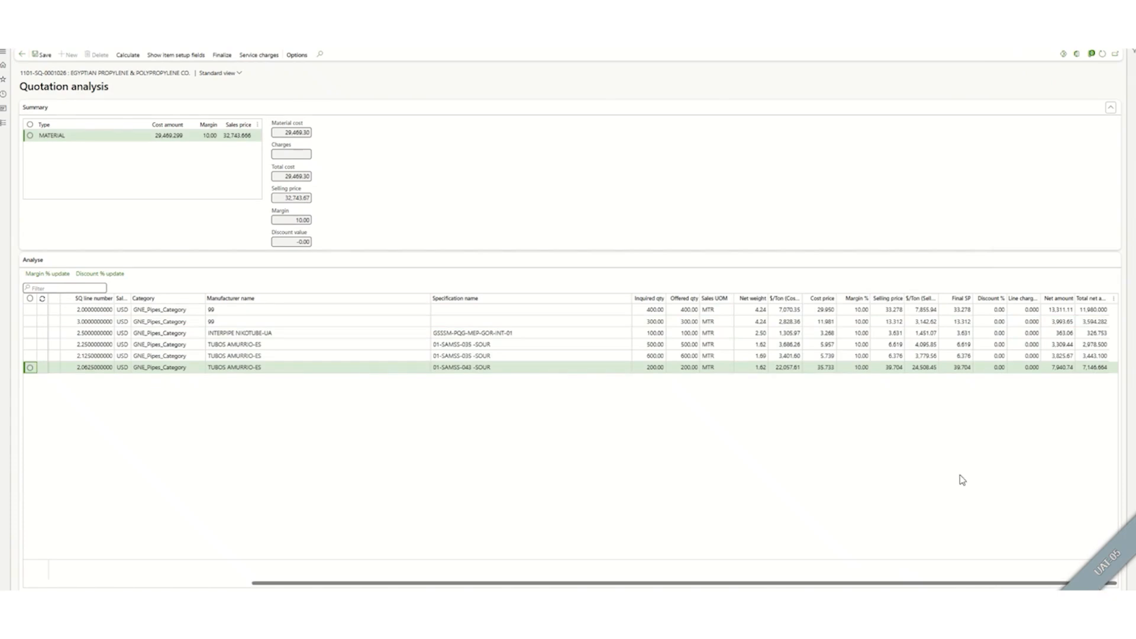
- Refresh the quotation analysis and review the MATERIAL row's cost amount, margin and sales price
{"action": "left_click", "coordinate": [1103, 55]}
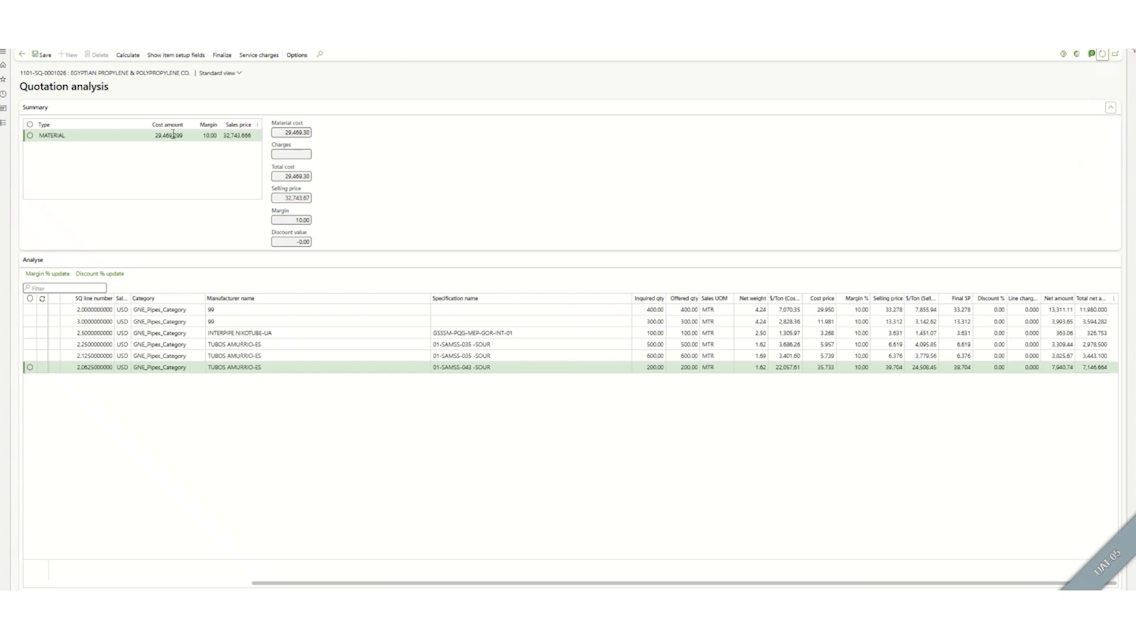
{"action": "left_click_drag", "start_coordinate": [153, 135], "coordinate": [219, 153]}
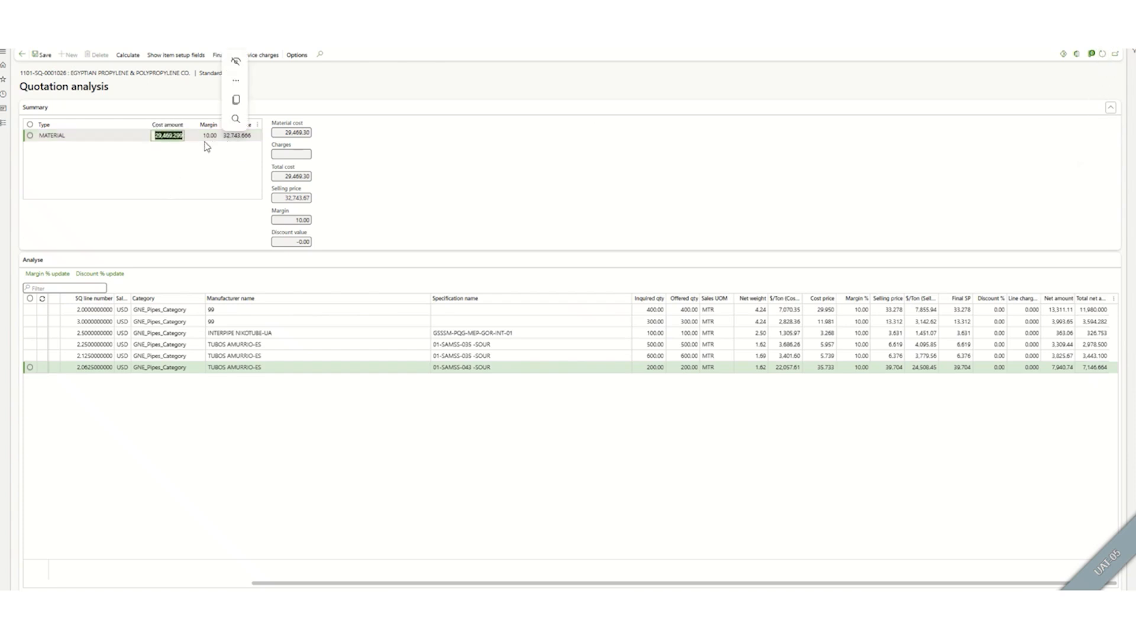
{"action": "left_click", "coordinate": [209, 136]}
{"action": "double_click", "coordinate": [209, 136]}
{"action": "left_click", "coordinate": [225, 135]}
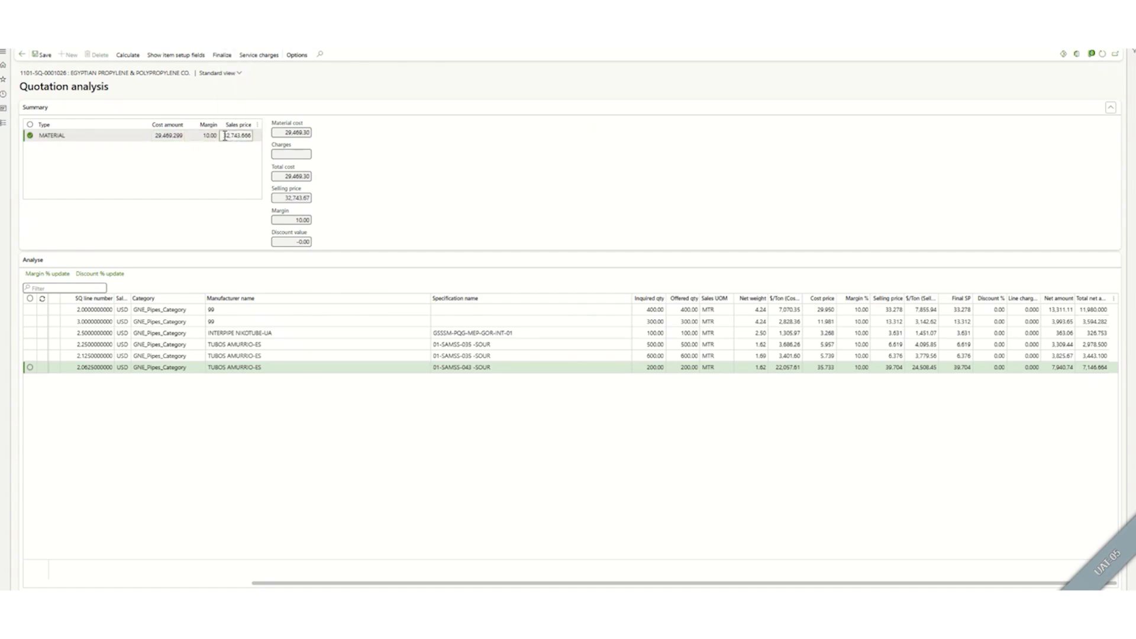
{"action": "left_click_drag", "start_coordinate": [225, 136], "coordinate": [249, 138]}
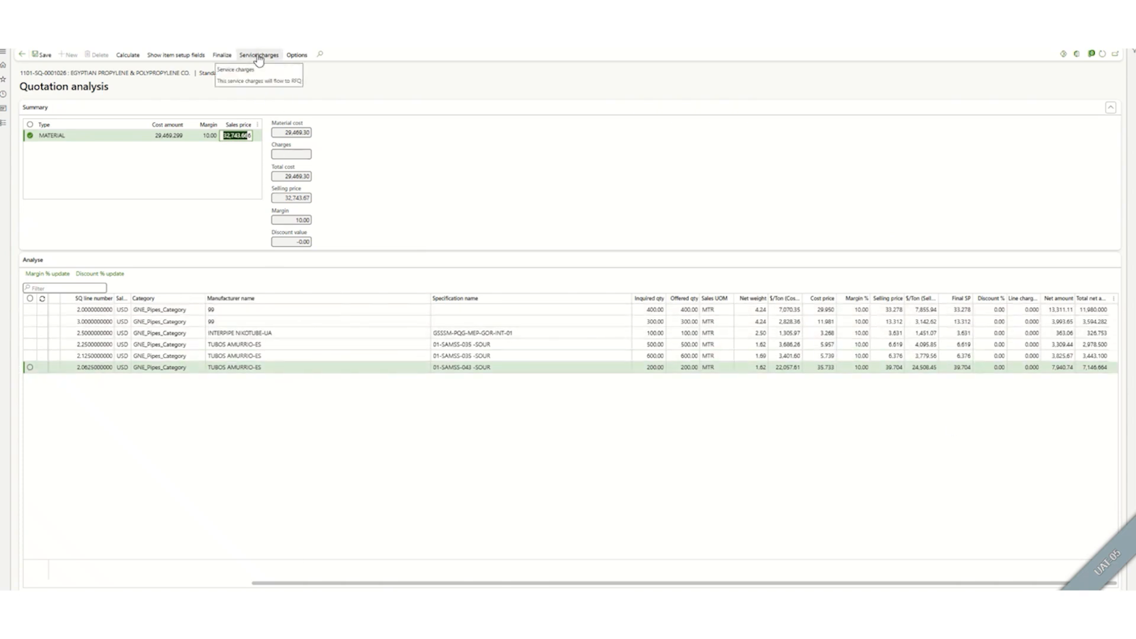
- Add a service charge line to the quotation for packaging item PKG000002
{"action": "left_click", "coordinate": [259, 57]}
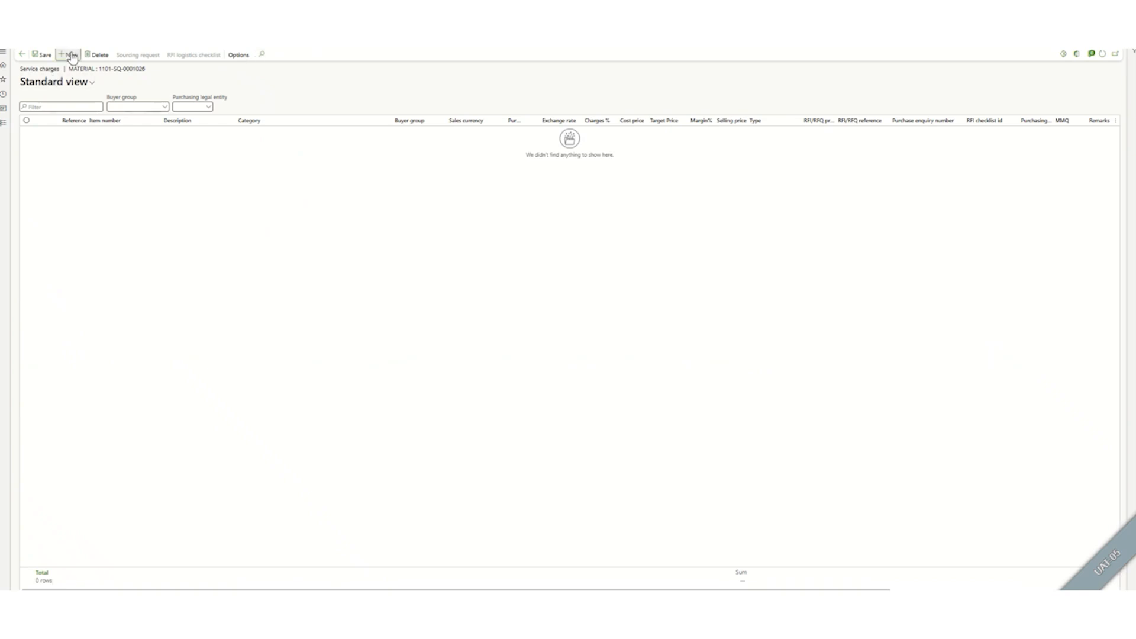
{"action": "left_click", "coordinate": [70, 54]}
{"action": "left_click", "coordinate": [168, 132]}
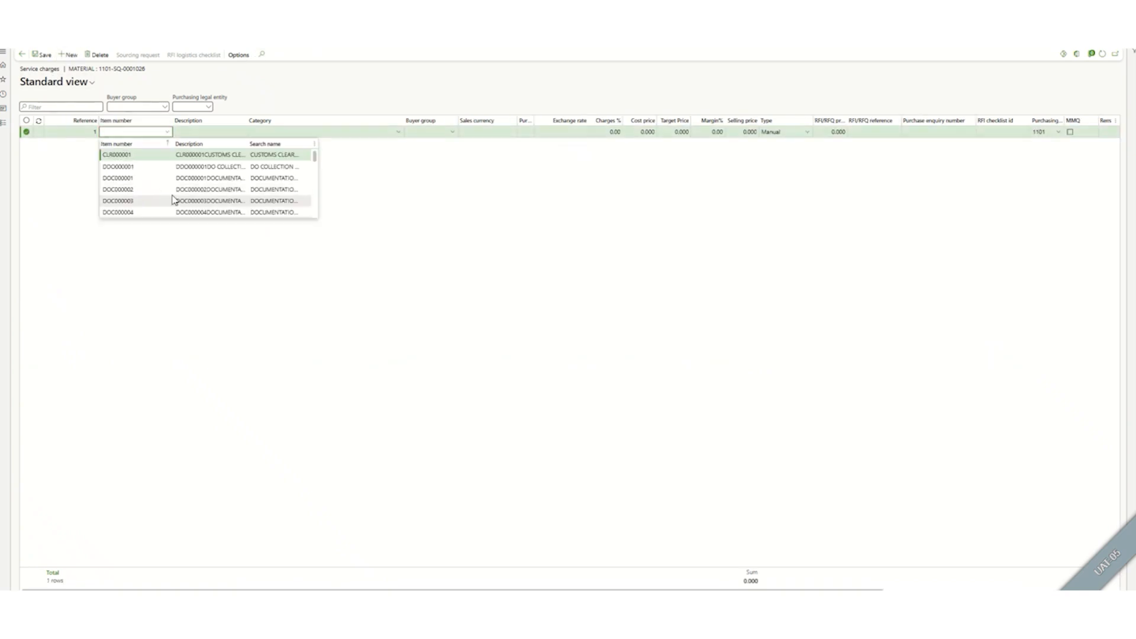
{"action": "scroll", "coordinate": [224, 180], "scroll_direction": "down", "scroll_amount": 2}
{"action": "left_click", "coordinate": [225, 177]}
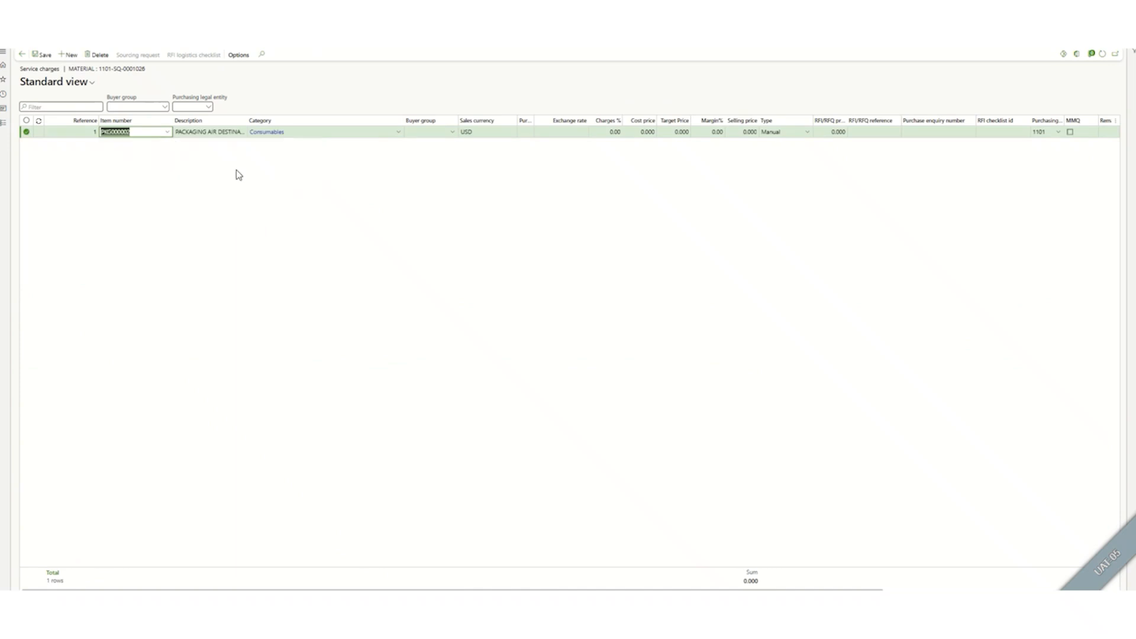
- Set the packaging charge's cost price to 200 and margin to 10%, save it, and return to the quotation analysis
{"action": "left_click", "coordinate": [636, 132]}
{"action": "type", "text": "20"}
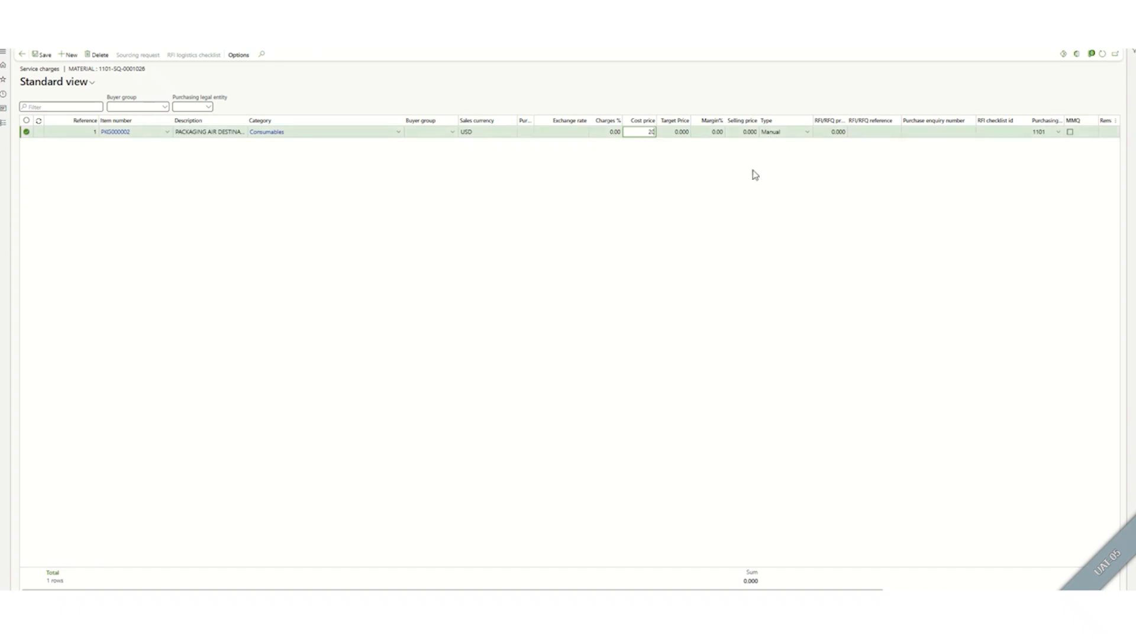
{"action": "type", "text": "0"}
{"action": "left_click", "coordinate": [715, 132]}
{"action": "type", "text": "10"}
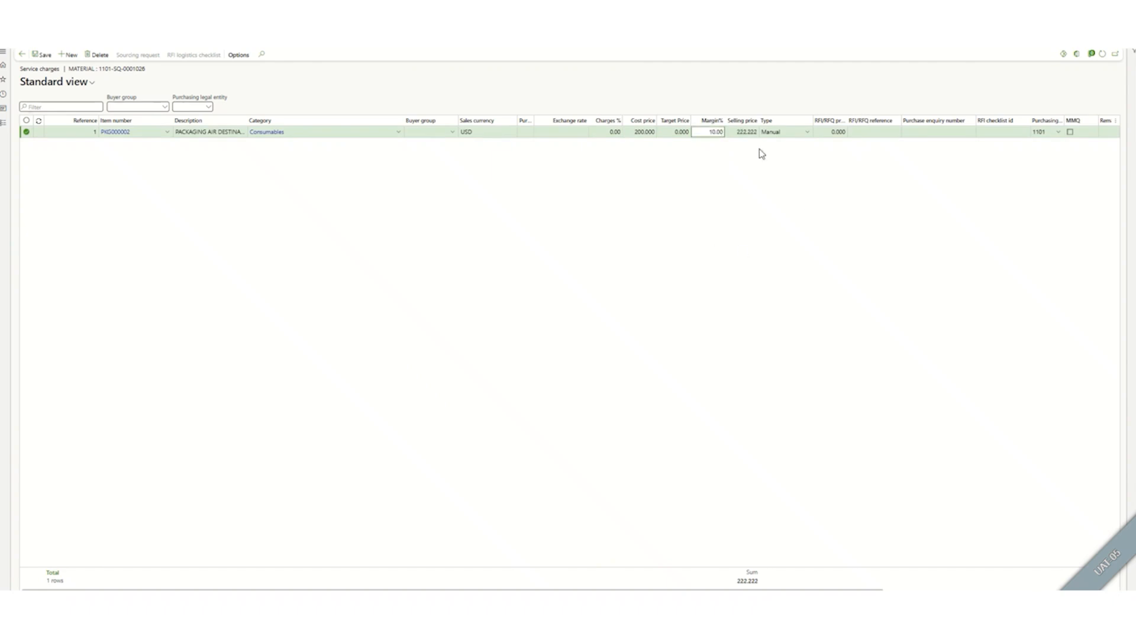
{"action": "left_click", "coordinate": [43, 55]}
{"action": "left_click", "coordinate": [24, 53]}
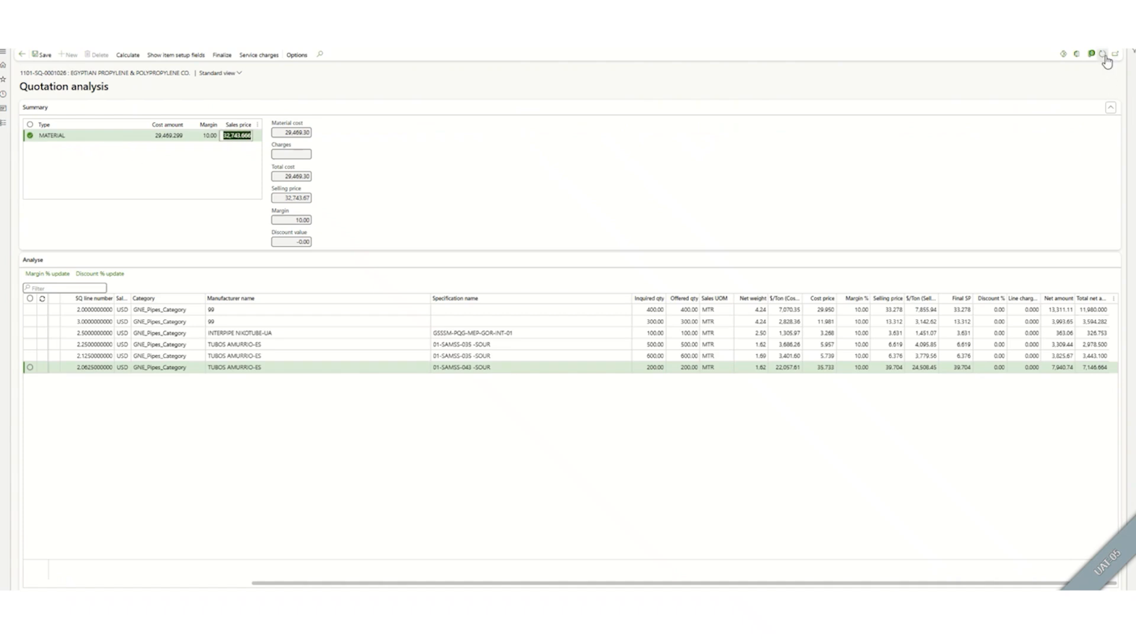
- Recalculate the quotation analysis to include the service charge, and review the total material cost and selling price
{"action": "left_click", "coordinate": [135, 56]}
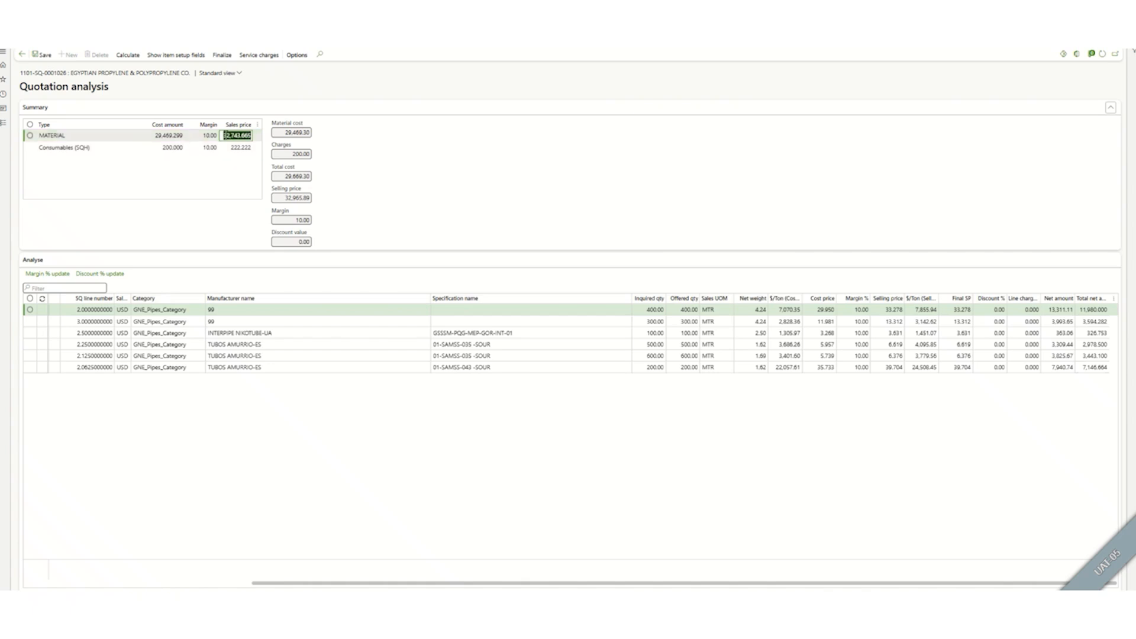
{"action": "left_click", "coordinate": [286, 131]}
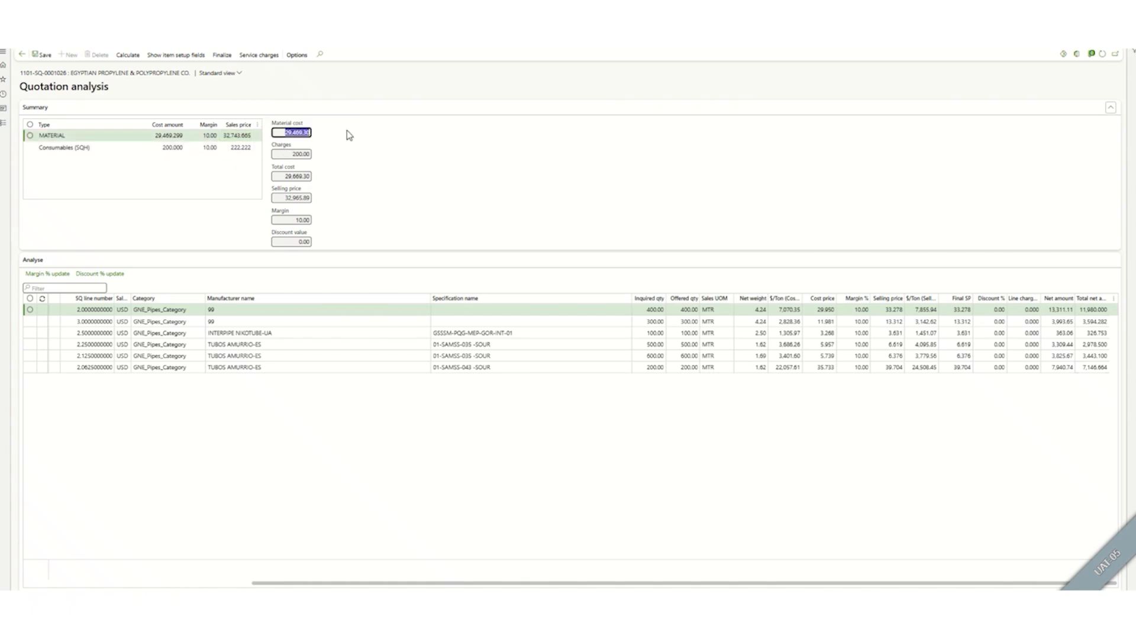
{"action": "left_click", "coordinate": [289, 198]}
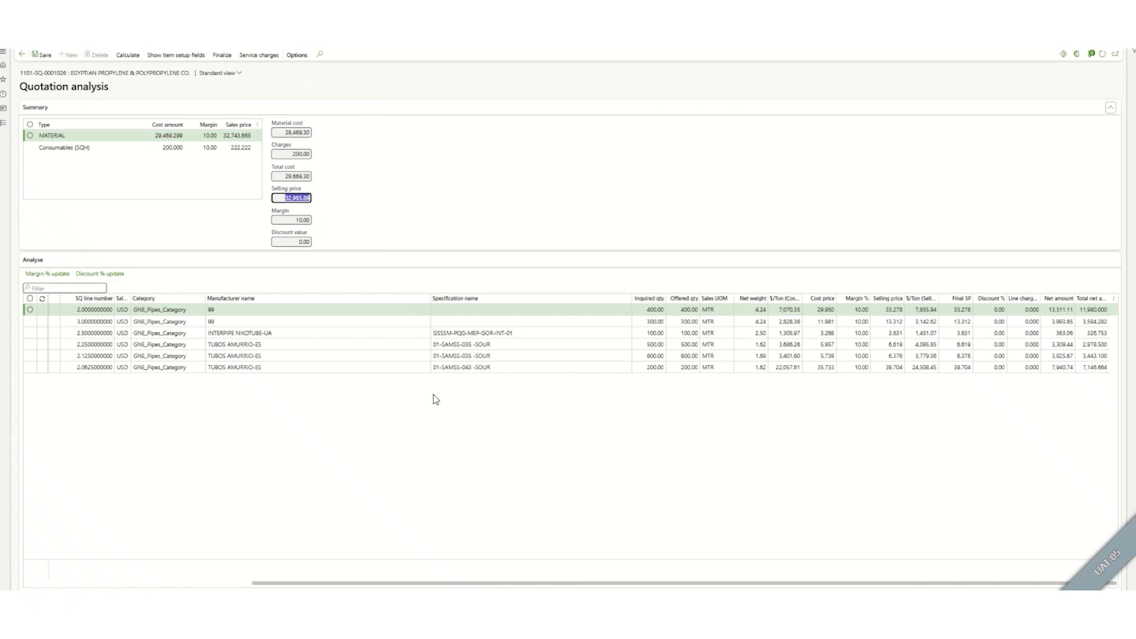
- Apply a 3% discount to all the quotation lines in the analysis
{"action": "left_click_drag", "start_coordinate": [500, 582], "coordinate": [274, 583]}
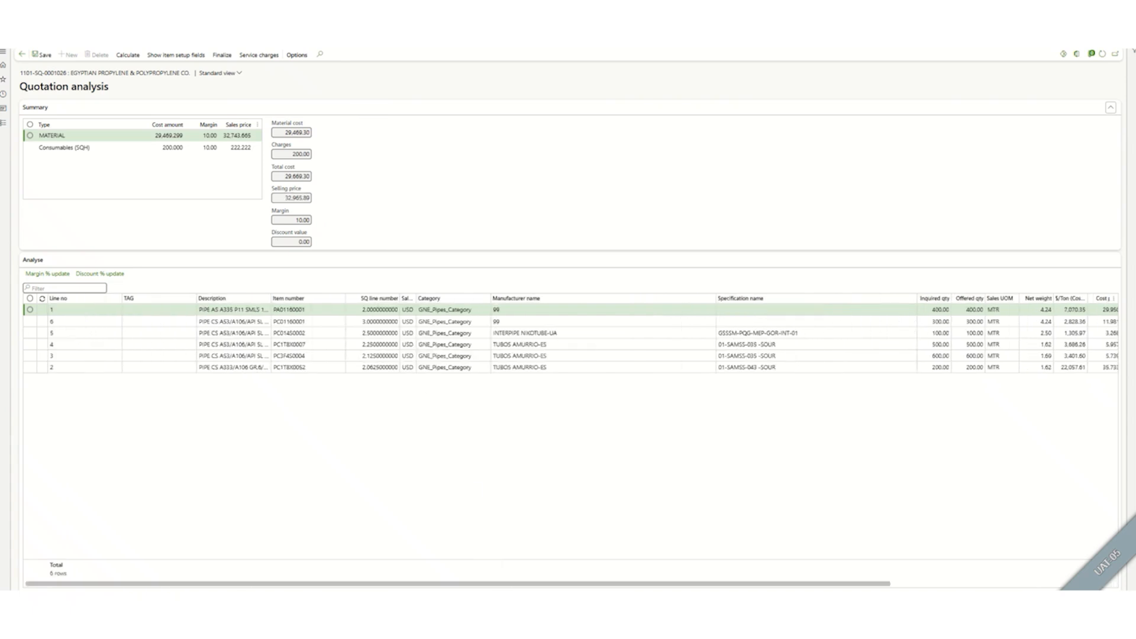
{"action": "left_click", "coordinate": [30, 299]}
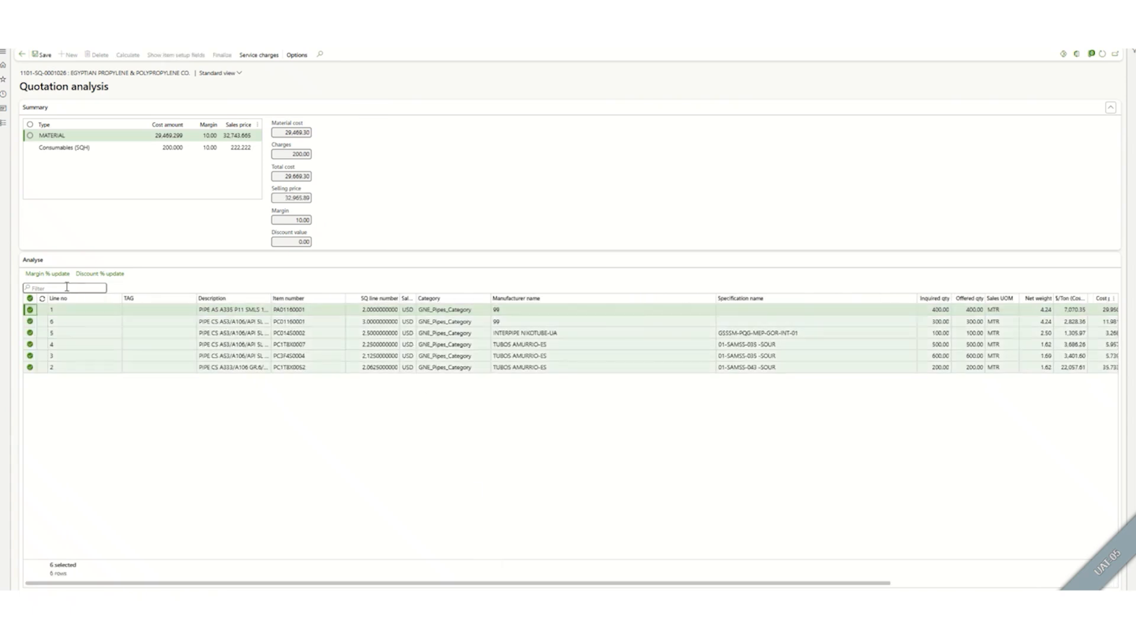
{"action": "left_click", "coordinate": [100, 275]}
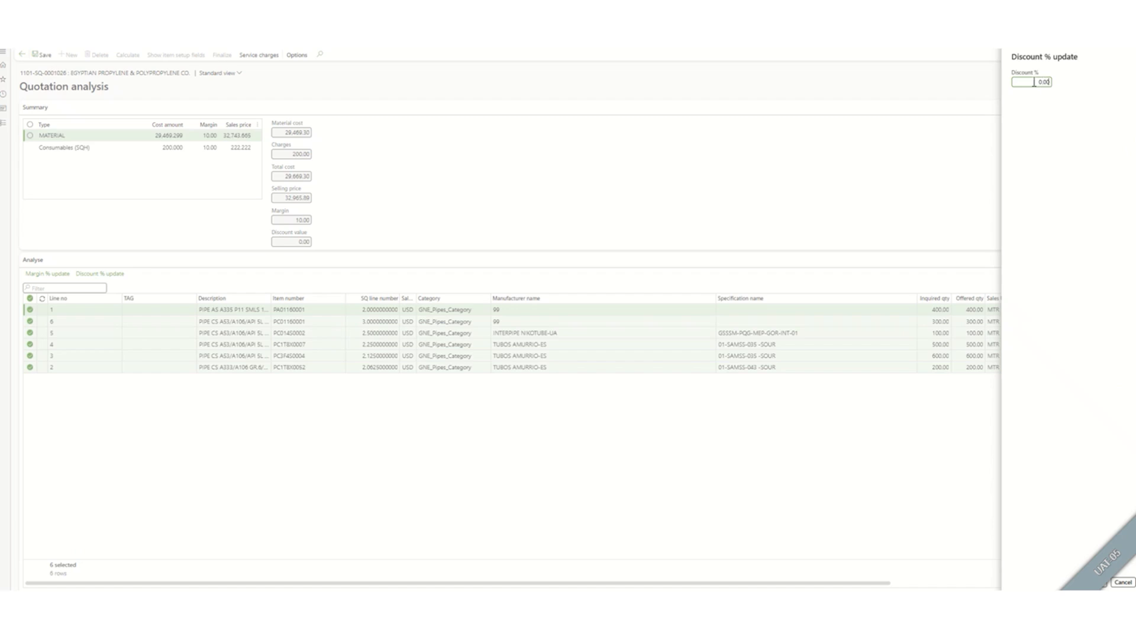
{"action": "left_click", "coordinate": [1034, 82]}
{"action": "type", "text": "1"}
{"action": "left_click", "coordinate": [1096, 585]}
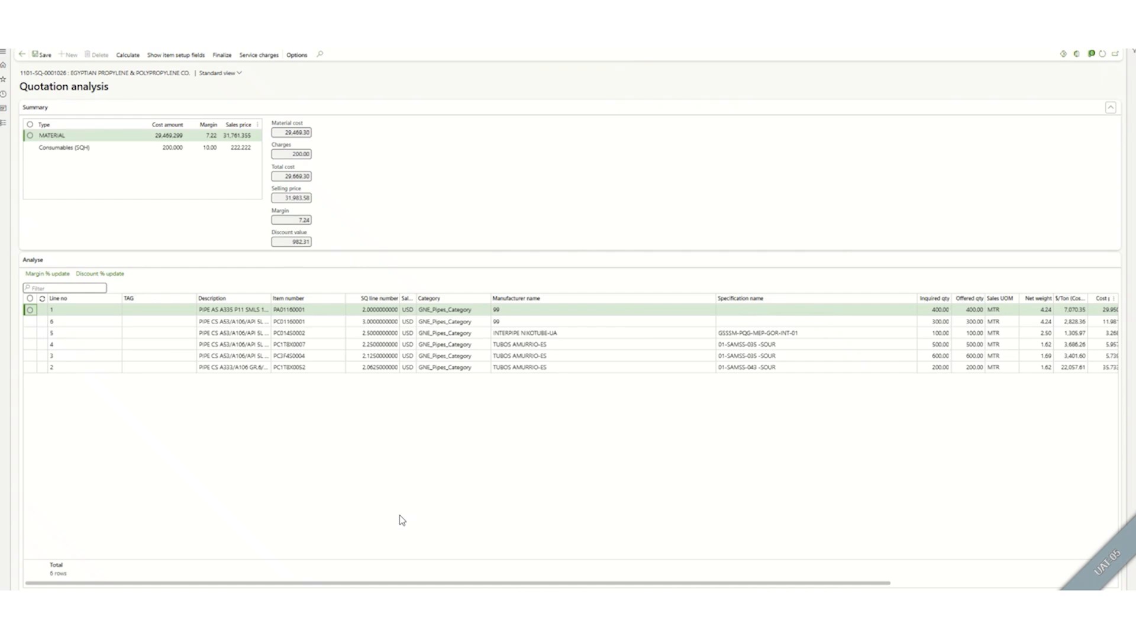
- Finalize the quotation analysis and return to the sales quotation to check the line prices, margins and discounts
{"action": "left_click", "coordinate": [222, 57]}
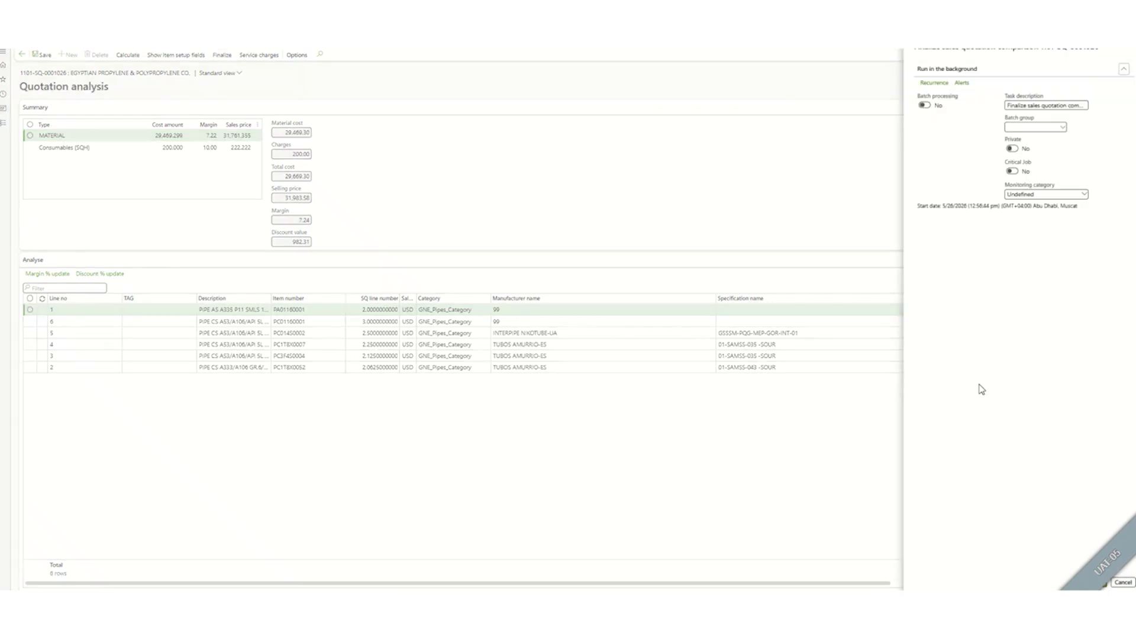
{"action": "left_click", "coordinate": [1099, 585]}
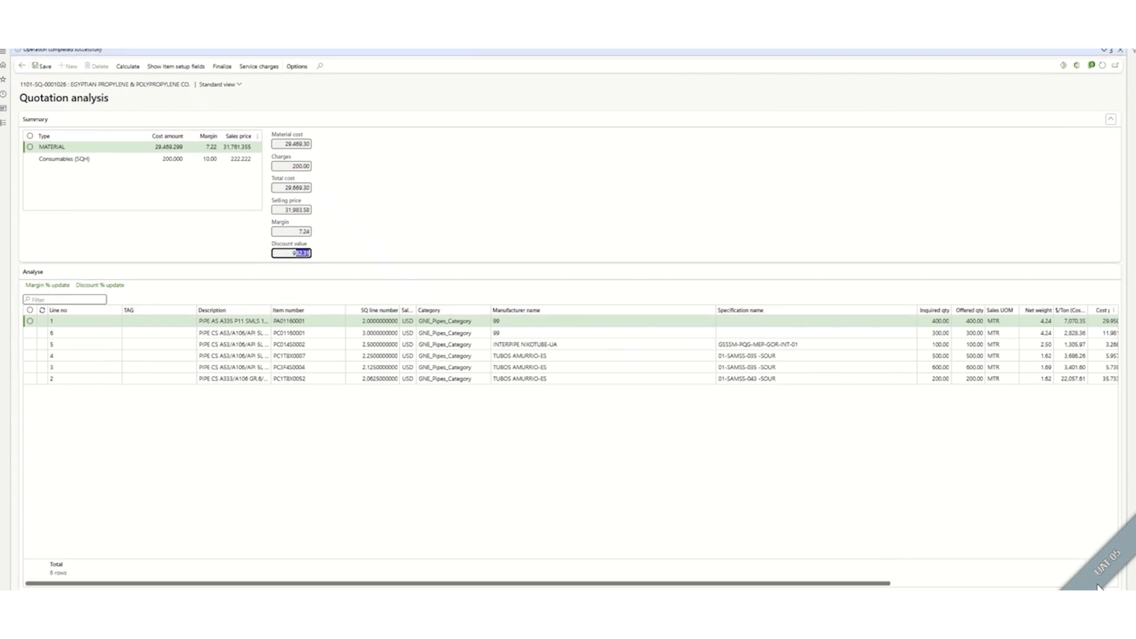
{"action": "left_click", "coordinate": [22, 66]}
{"action": "left_click", "coordinate": [22, 54]}
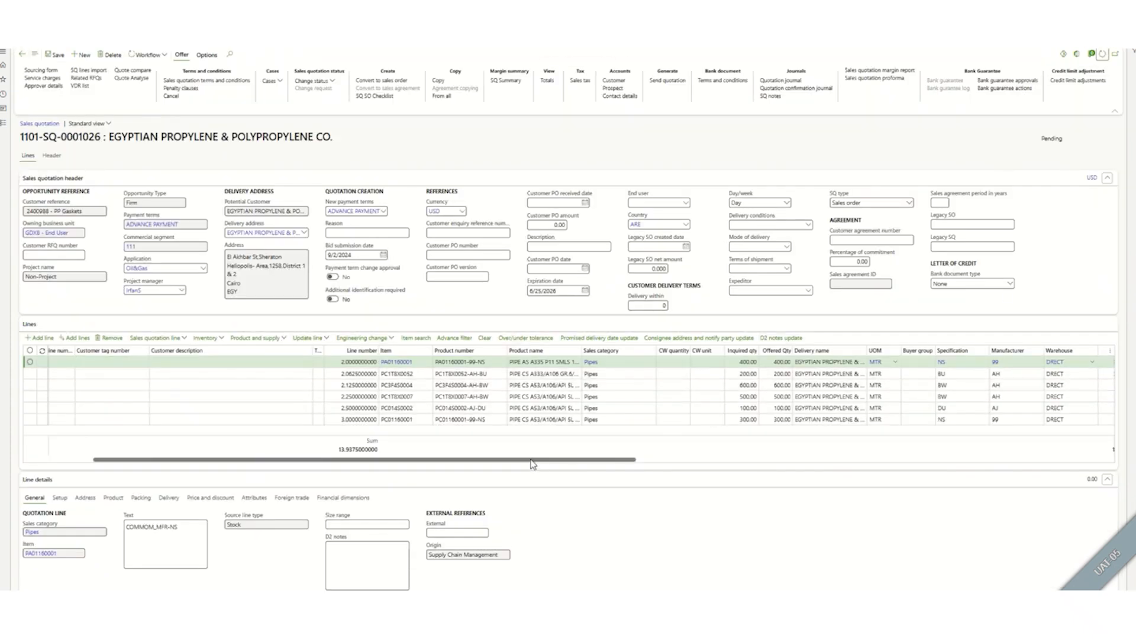
{"action": "left_click_drag", "start_coordinate": [530, 462], "coordinate": [892, 462]}
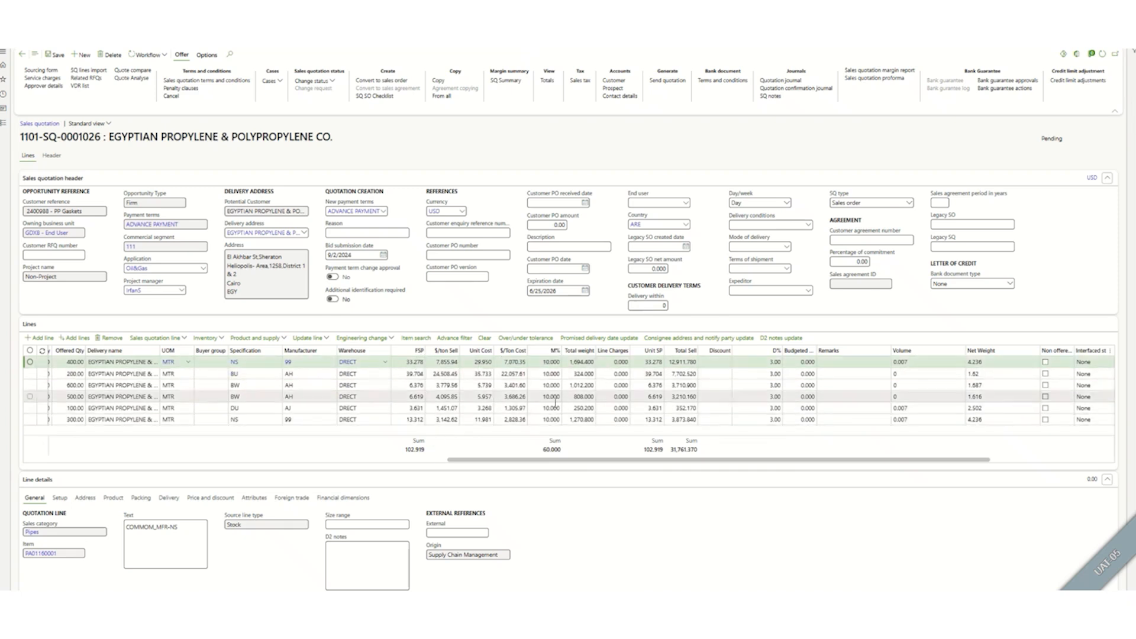
- Review the purchase price, quantity and currency of item PC014S0002 in the sourcing form, and return to the quotation
{"action": "left_click", "coordinate": [41, 71]}
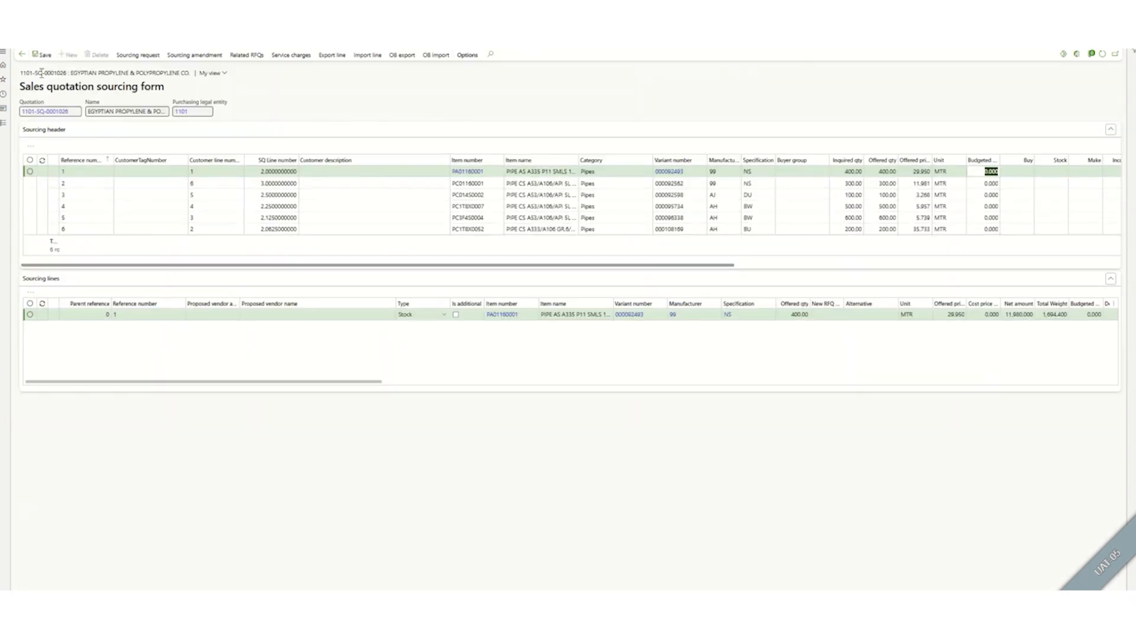
{"action": "left_click", "coordinate": [468, 194]}
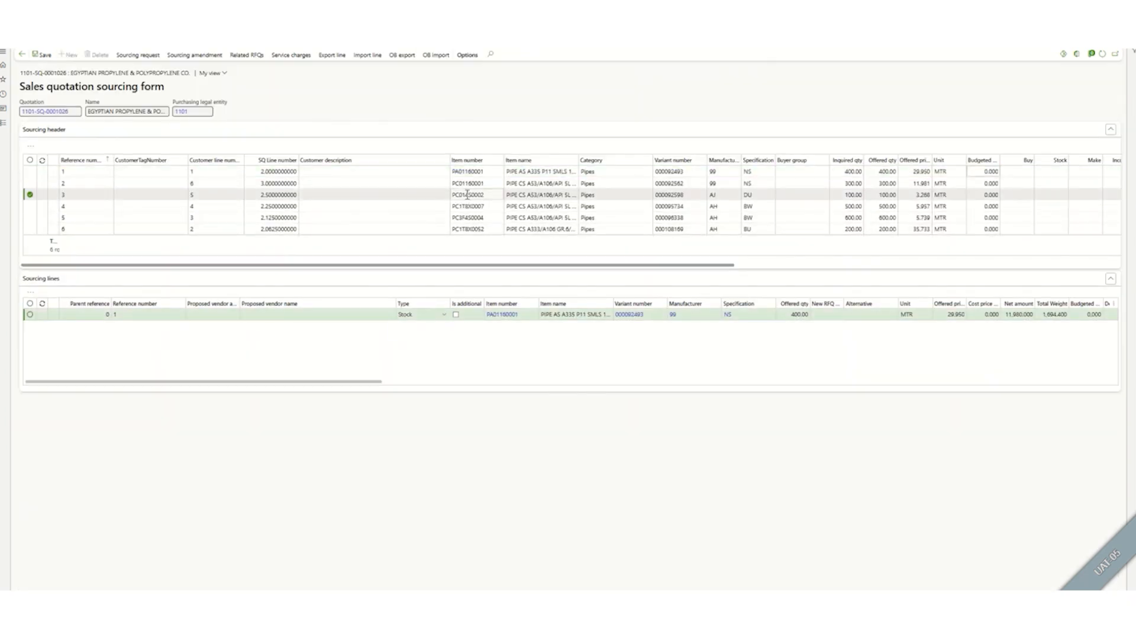
{"action": "left_click_drag", "start_coordinate": [252, 383], "coordinate": [725, 394]}
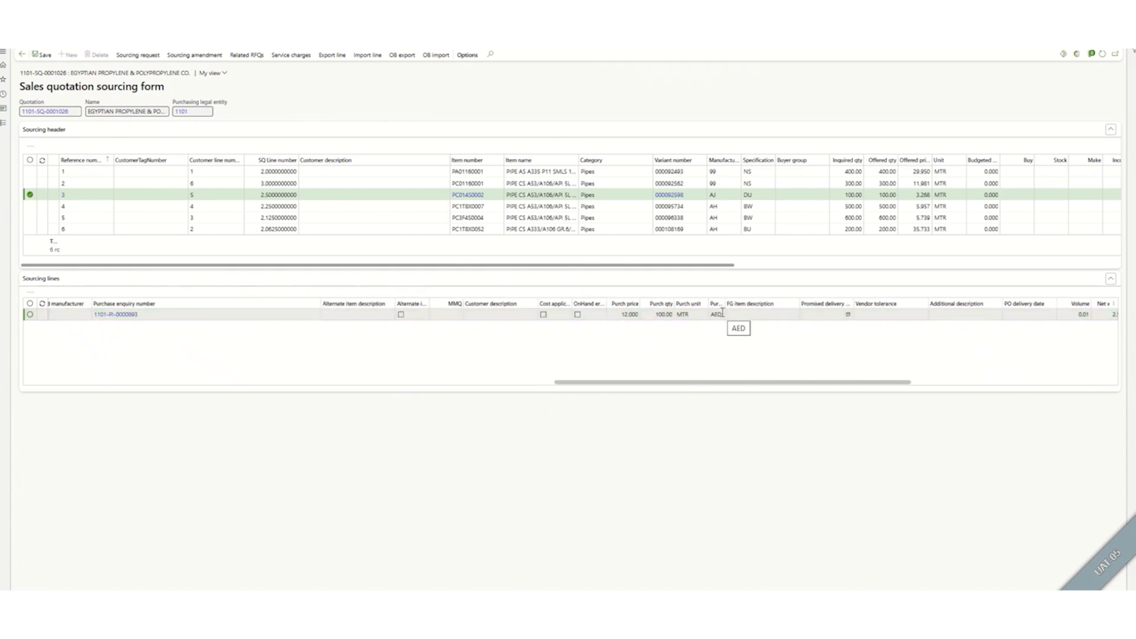
{"action": "left_click_drag", "start_coordinate": [748, 383], "coordinate": [195, 394]}
{"action": "left_click", "coordinate": [22, 53]}
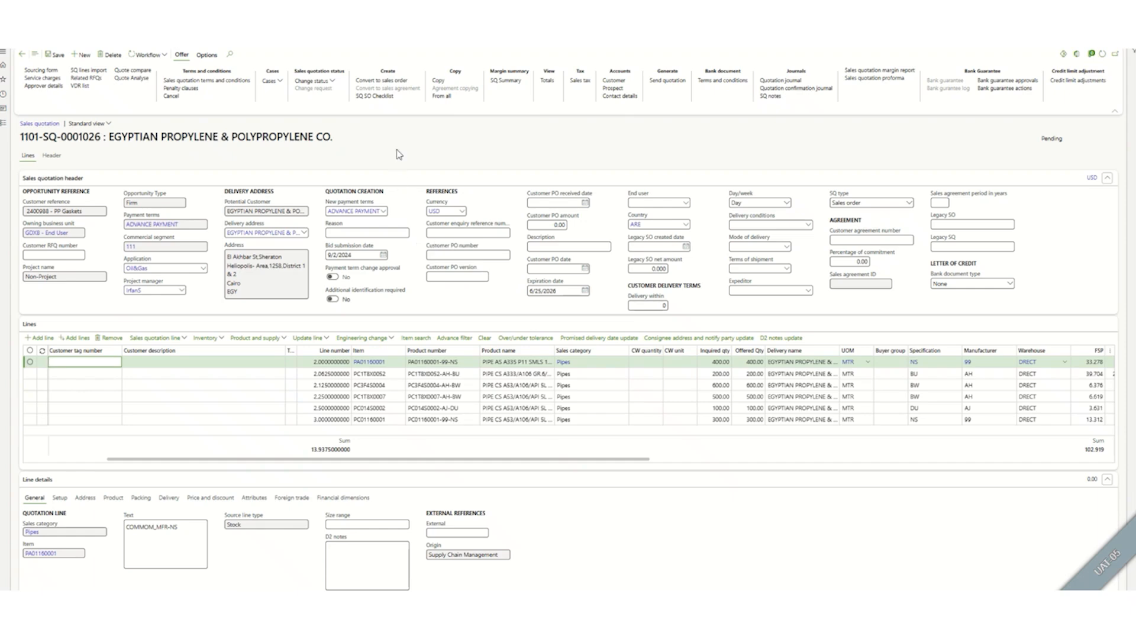
- Open the quotation's conversion to a sales order and review each line's type, vendor and reference transaction type
{"action": "left_click", "coordinate": [388, 84]}
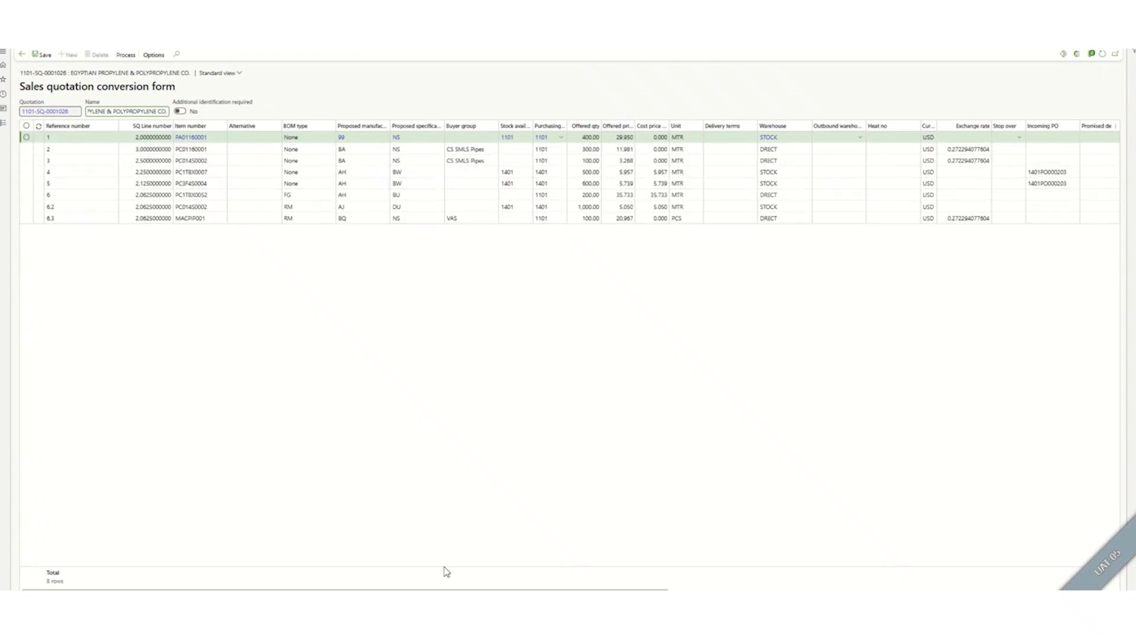
{"action": "left_click_drag", "start_coordinate": [344, 590], "coordinate": [697, 590]}
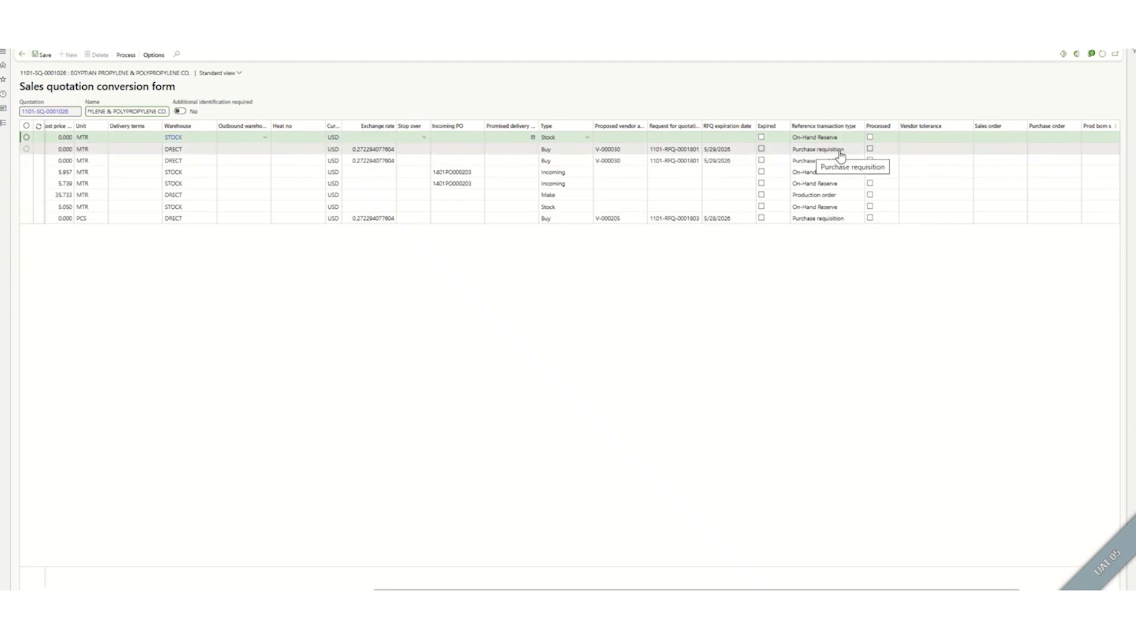
{"action": "left_click", "coordinate": [798, 197]}
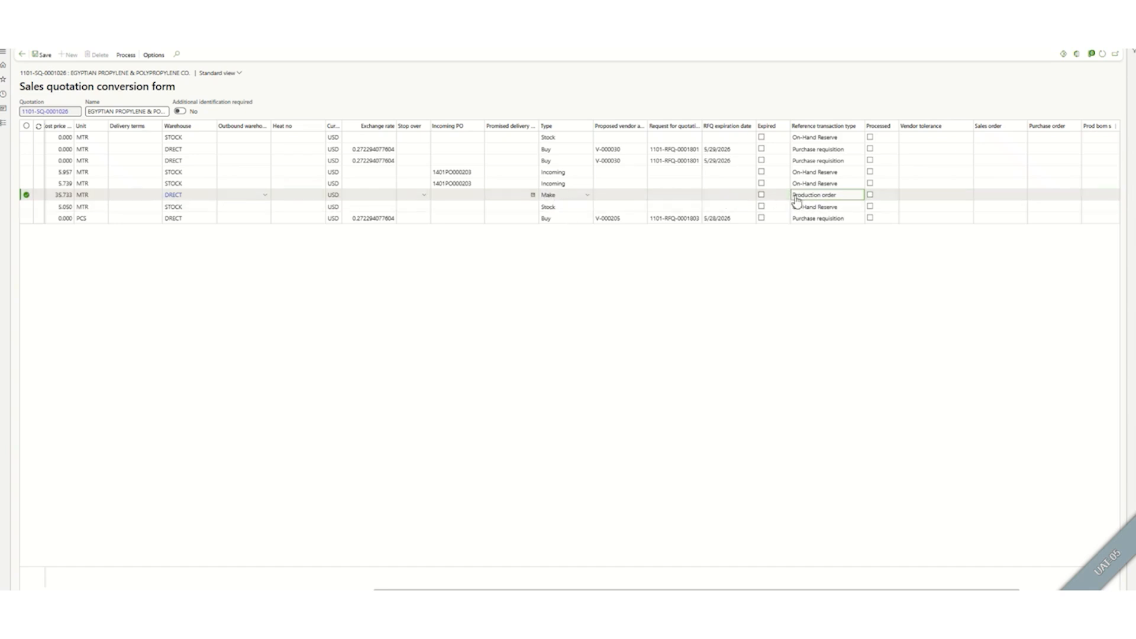
{"action": "left_click_drag", "start_coordinate": [769, 591], "coordinate": [418, 590]}
- Process all the conversion lines with batch processing turned off, dismiss the messages, and refresh the form to check the processed status and order references
{"action": "left_click", "coordinate": [26, 124]}
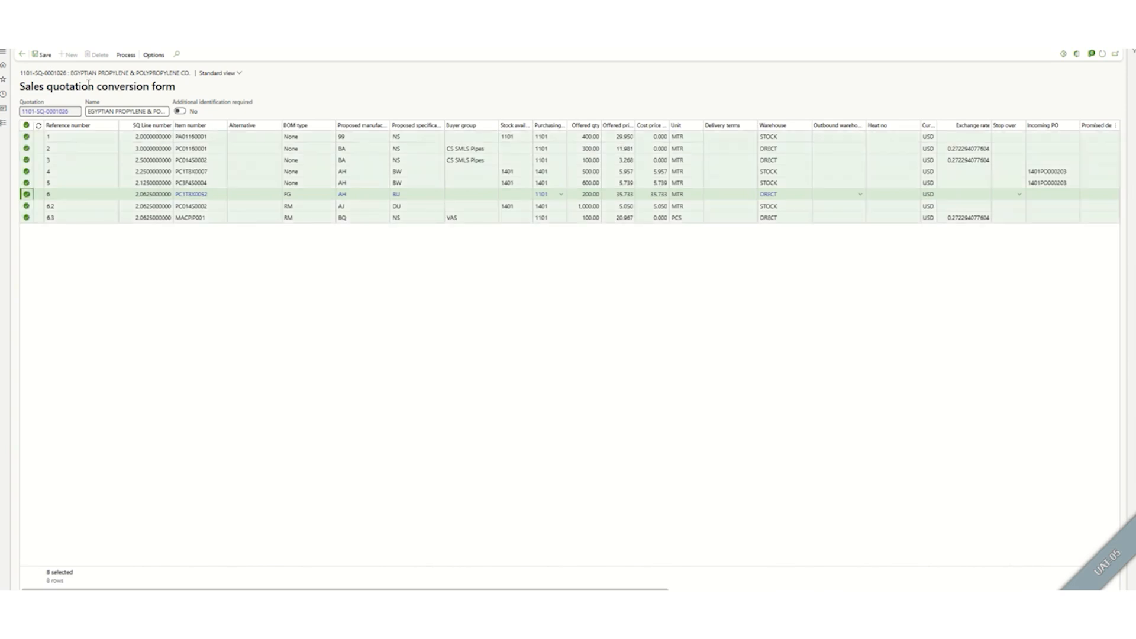
{"action": "left_click", "coordinate": [125, 56]}
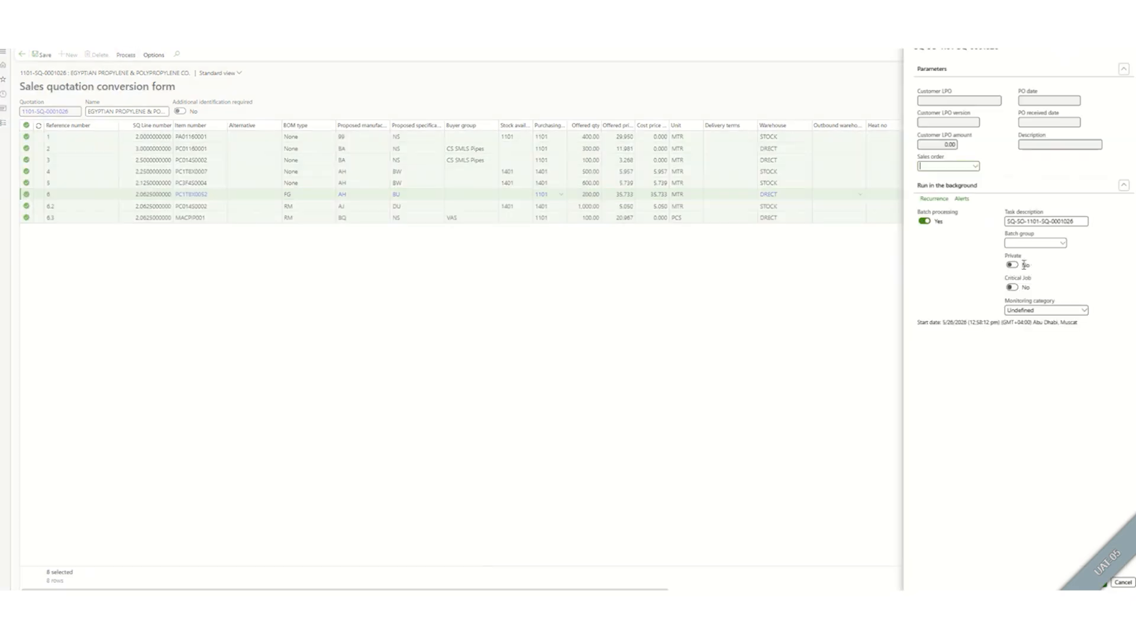
{"action": "left_click", "coordinate": [924, 220]}
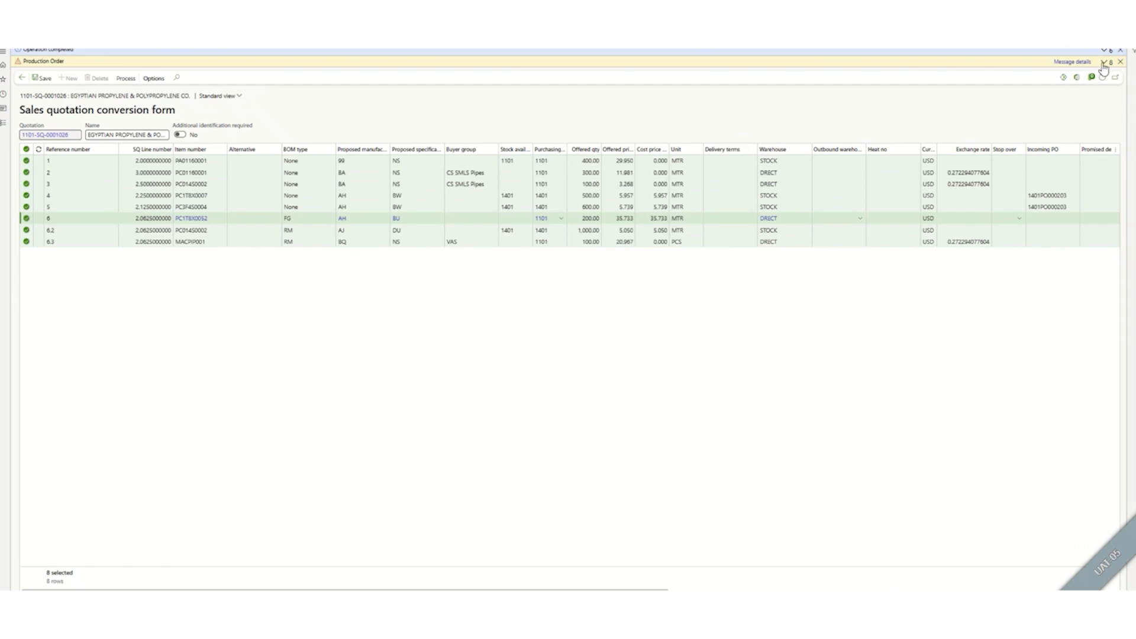
{"action": "left_click", "coordinate": [1121, 62]}
{"action": "left_click", "coordinate": [1121, 50]}
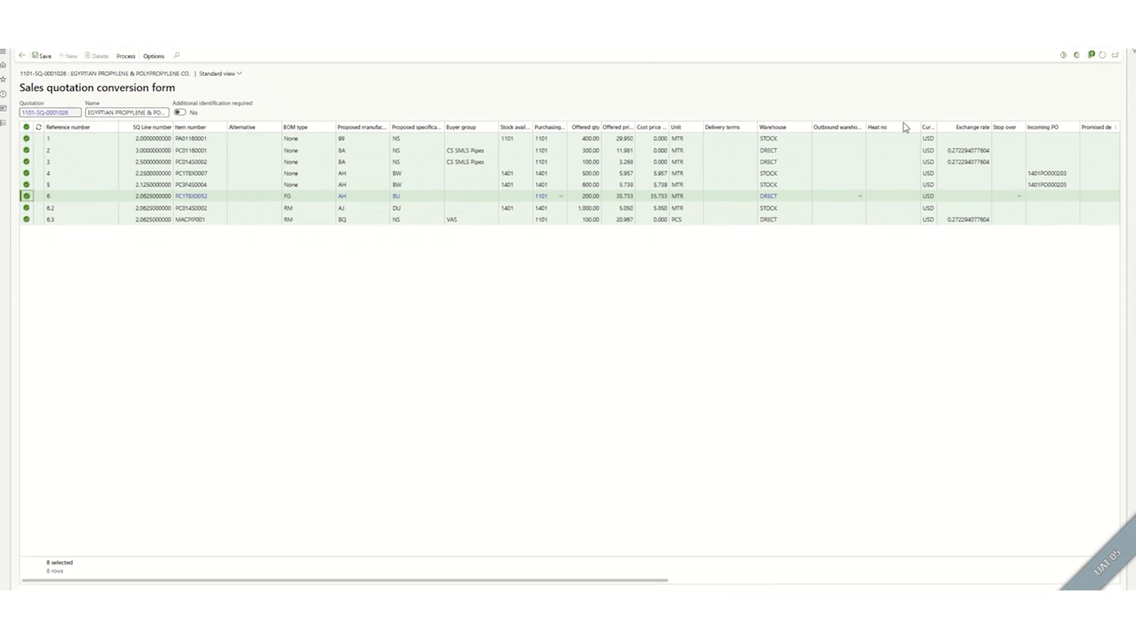
{"action": "left_click_drag", "start_coordinate": [414, 588], "coordinate": [866, 588]}
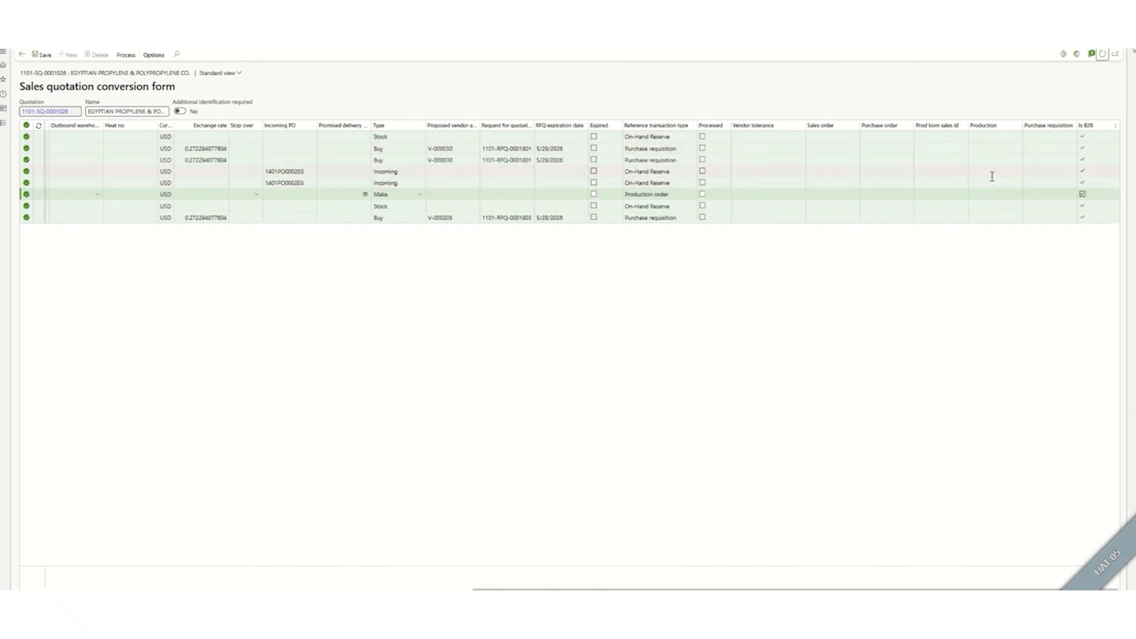
{"action": "left_click", "coordinate": [1107, 52]}
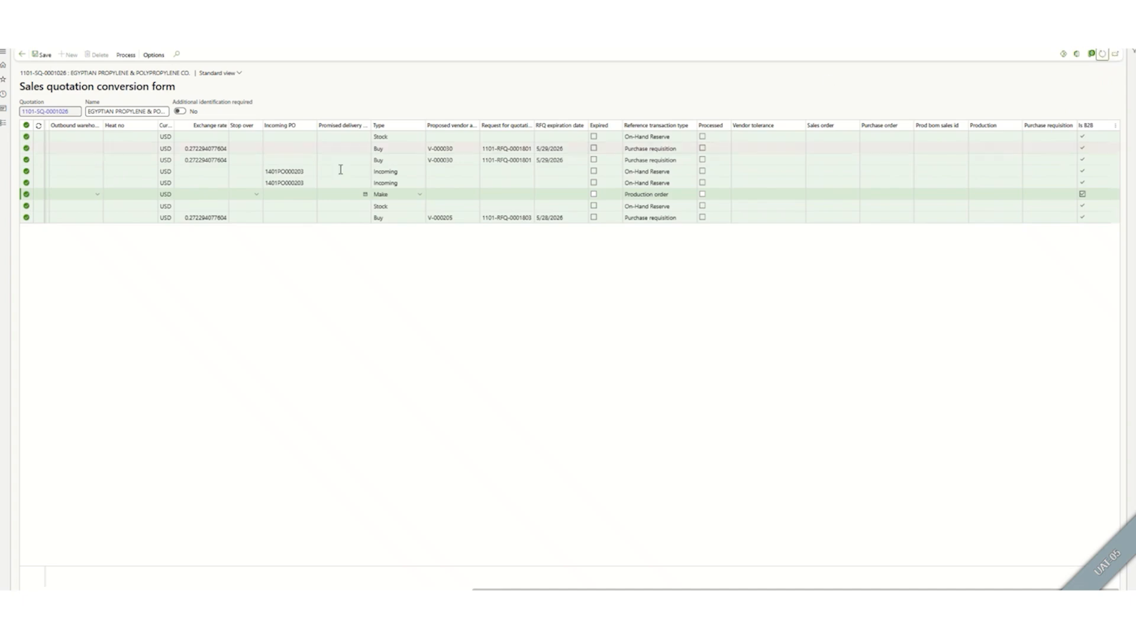